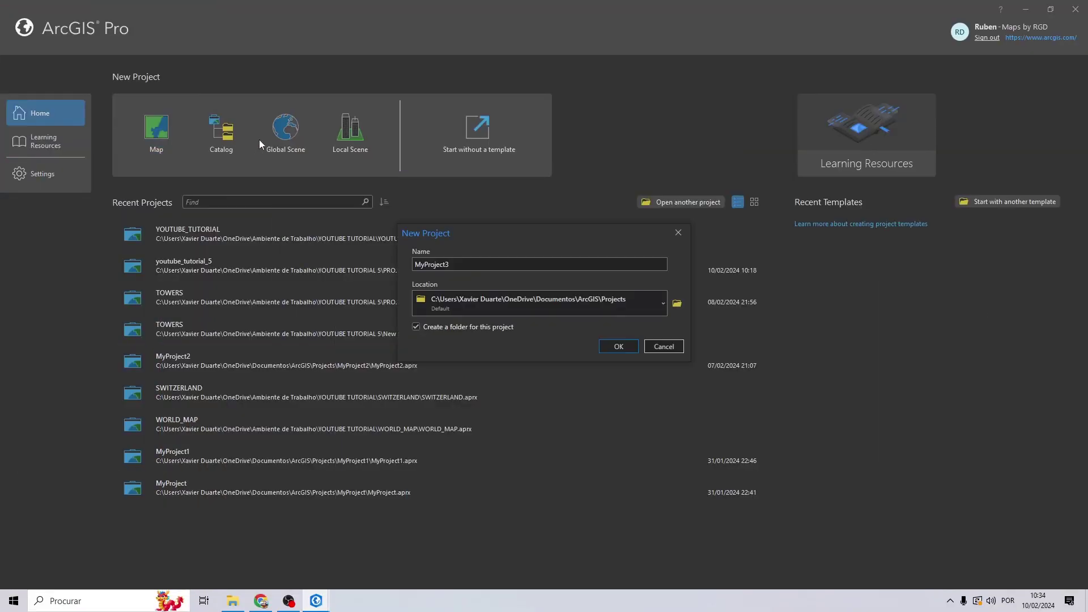
Store the project in a new ARCGIS folder under YOUTUBE TUTORIAL and name it YOUTUBE.
click(677, 303)
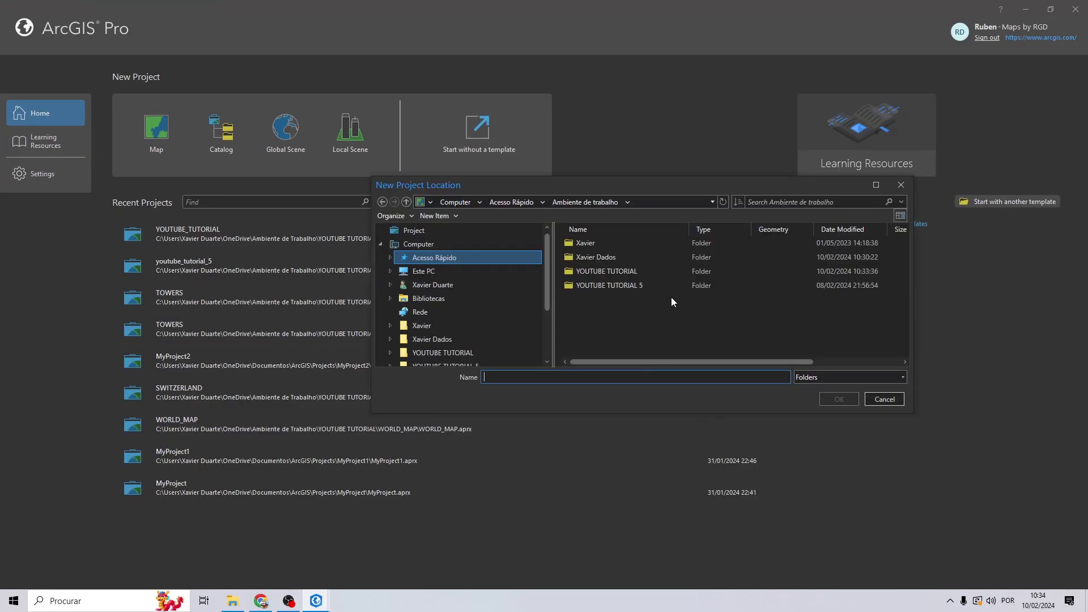
click(610, 272)
click(838, 400)
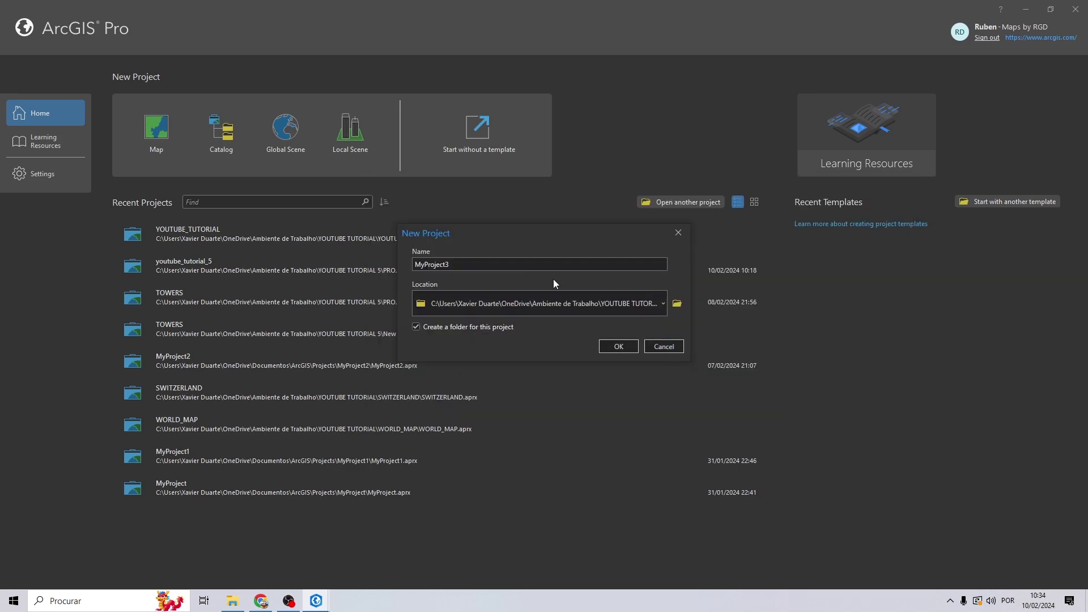
click(677, 305)
click(607, 271)
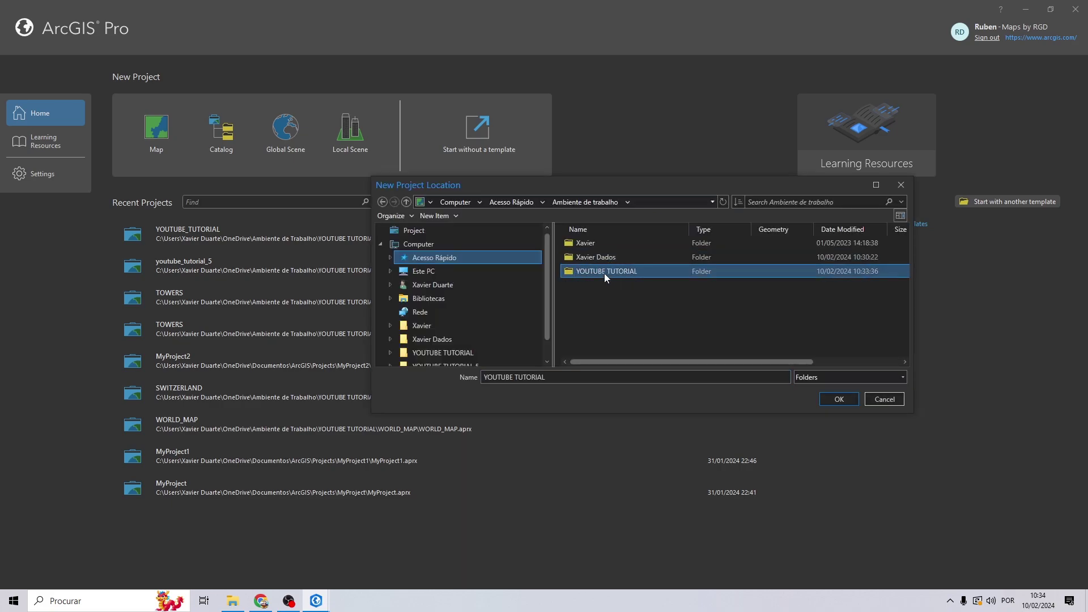
double_click(604, 273)
right_click(561, 279)
click(596, 283)
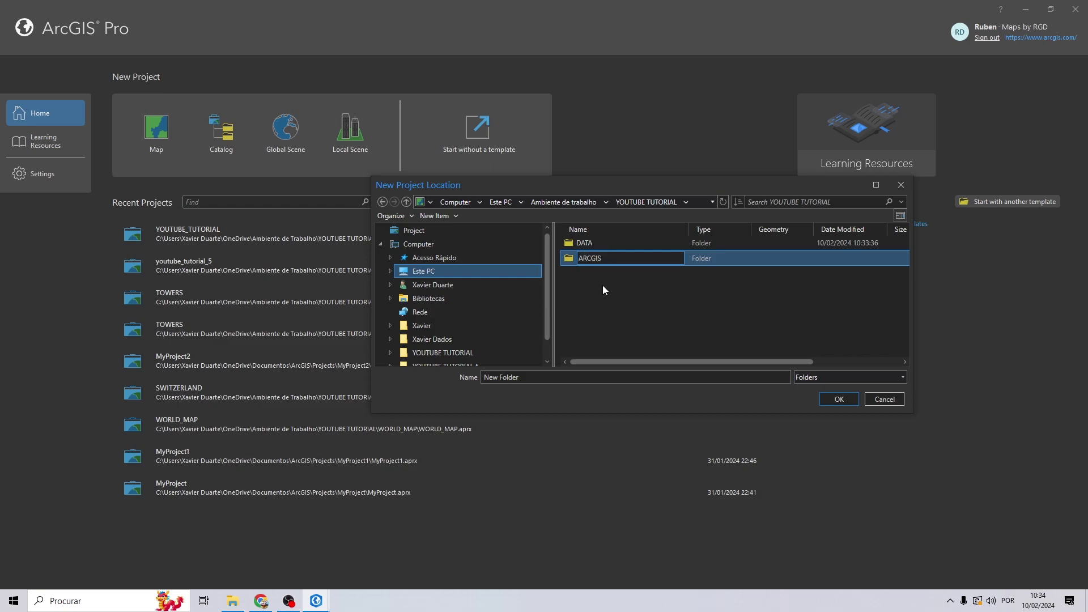
key(Return)
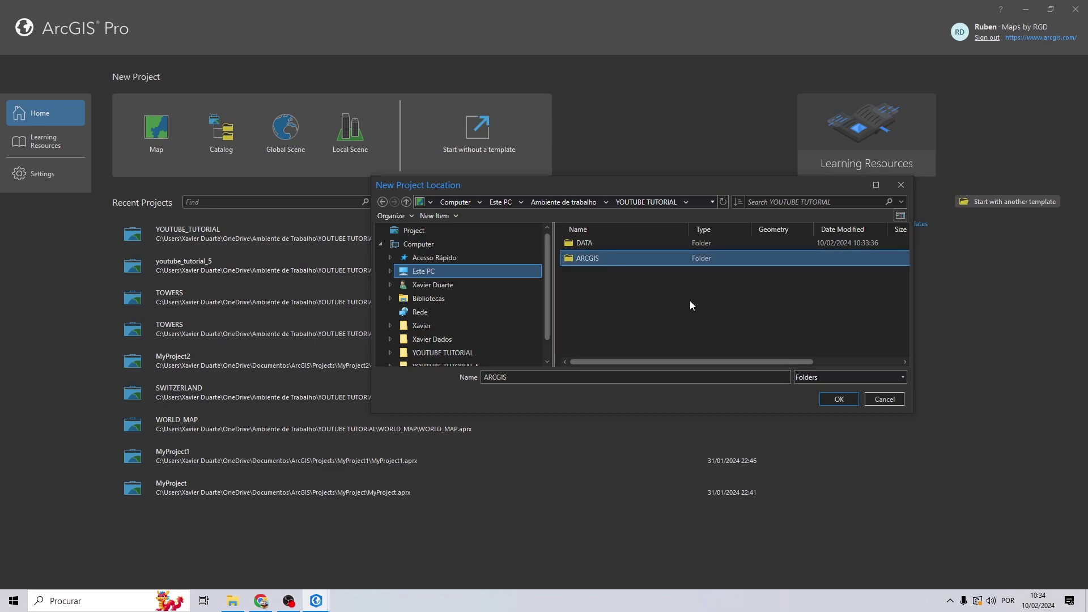
click(852, 403)
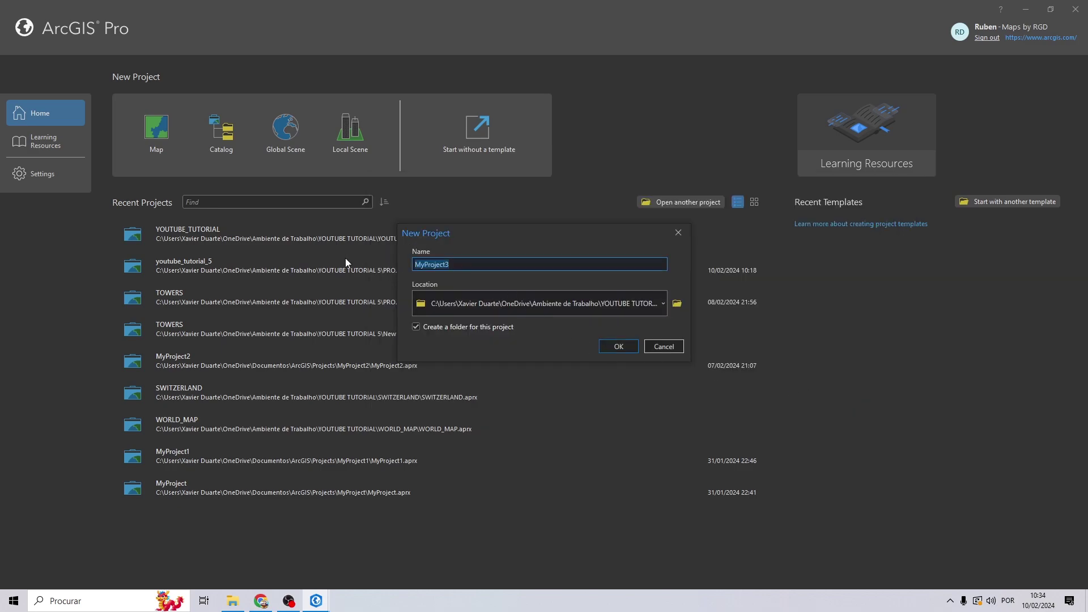
text(YOUTUBE)
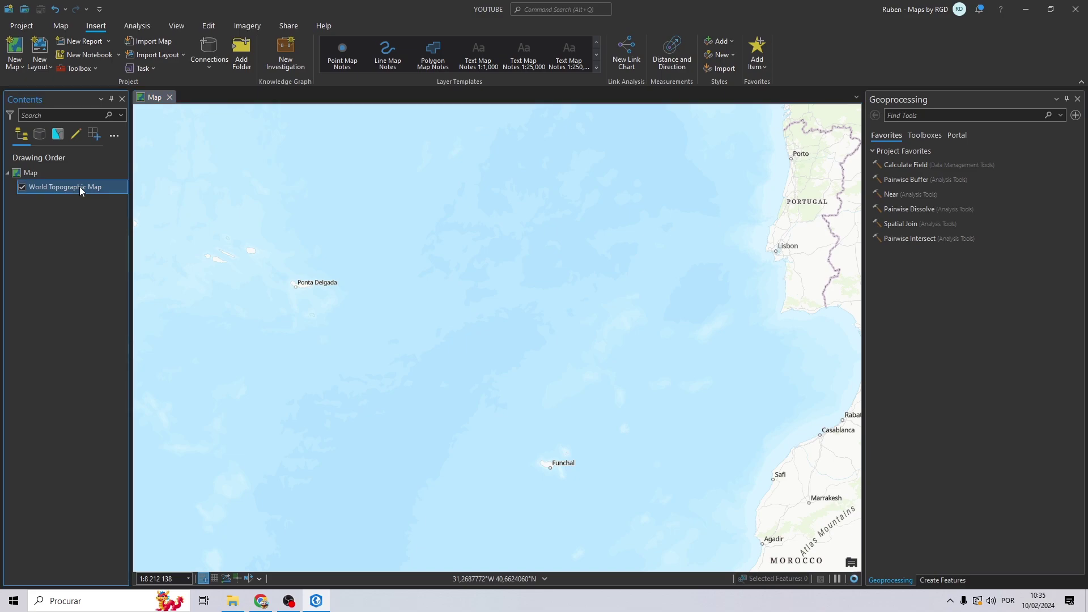
Remove the World Topographic Map basemap from the map.
right_click(80, 186)
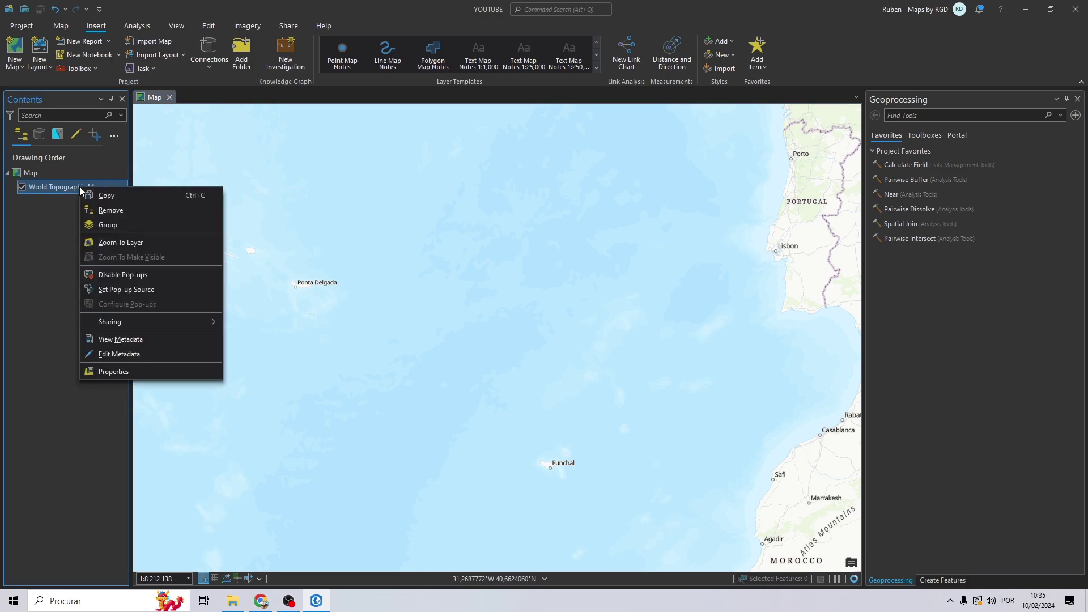
click(112, 212)
click(61, 25)
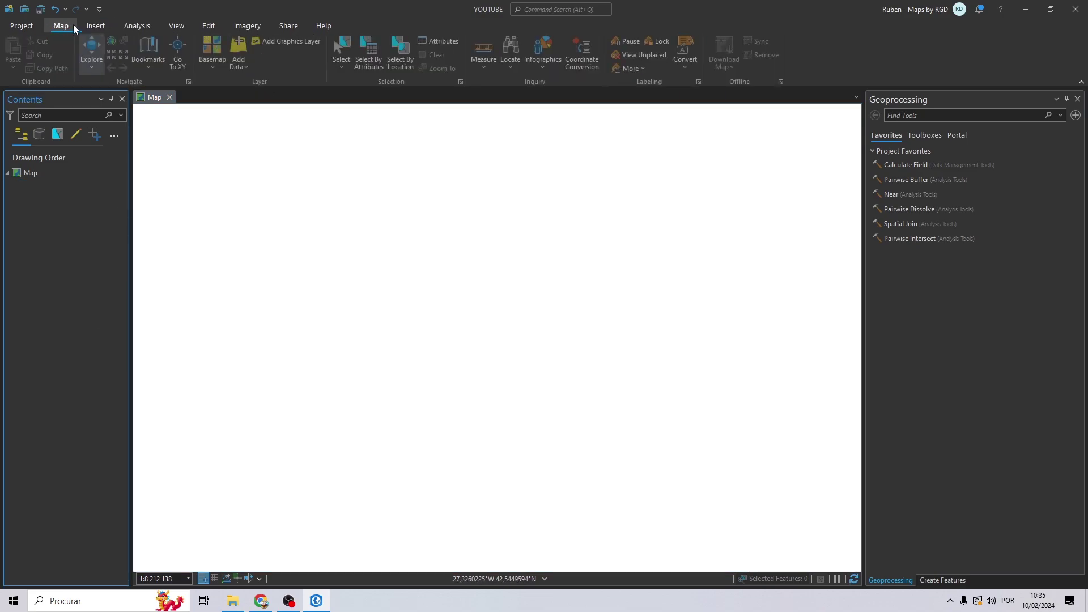
Add Brescia.shp from the YOUTUBE TUTORIAL DATA folder to the map.
click(246, 46)
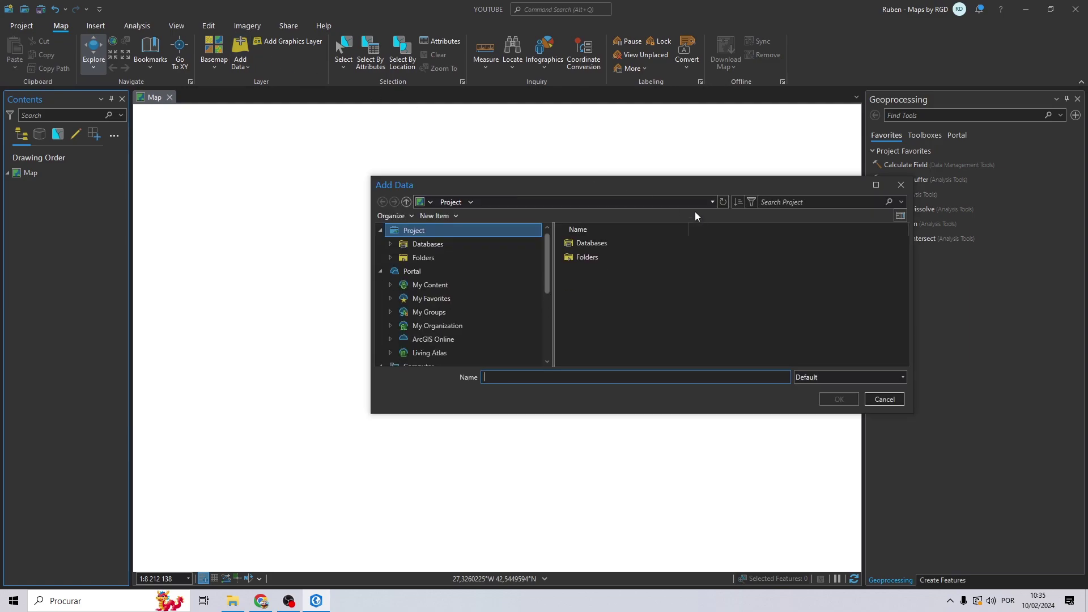
scroll(486, 334, down, 3)
click(486, 332)
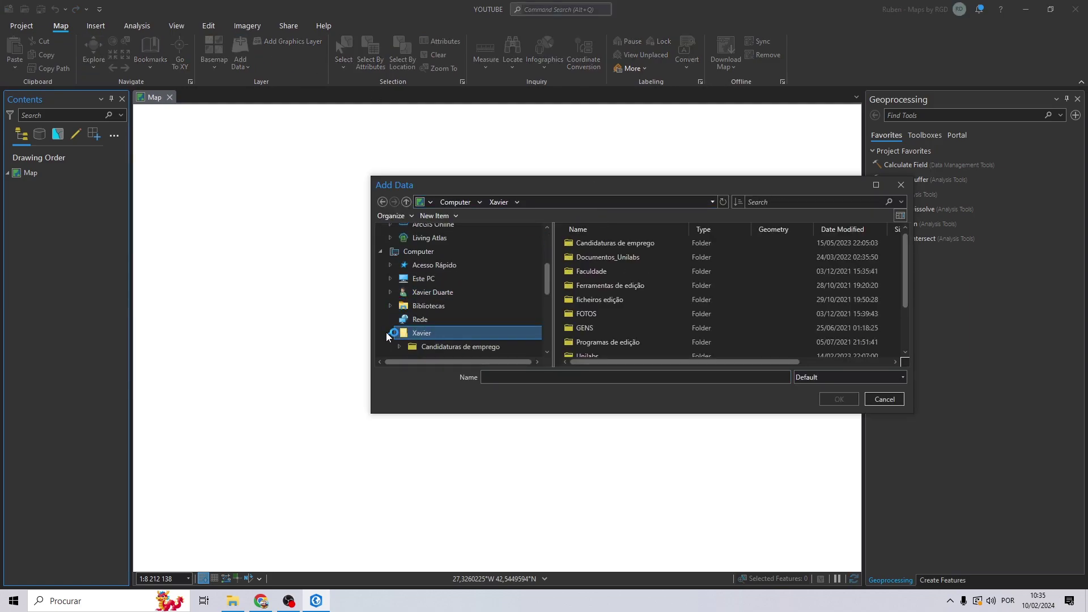
scroll(396, 335, down, 1)
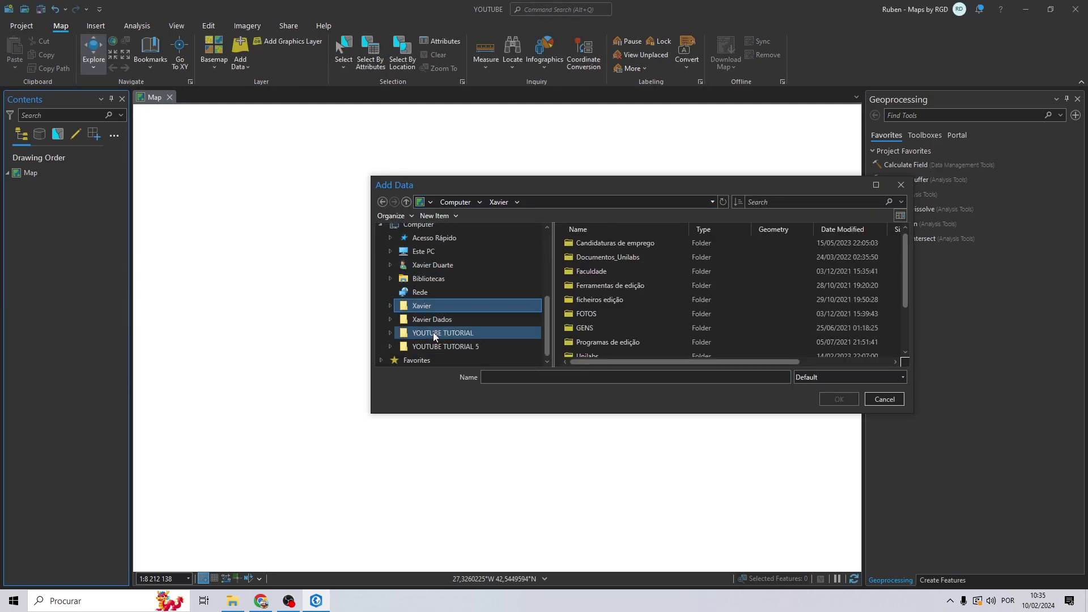
double_click(459, 333)
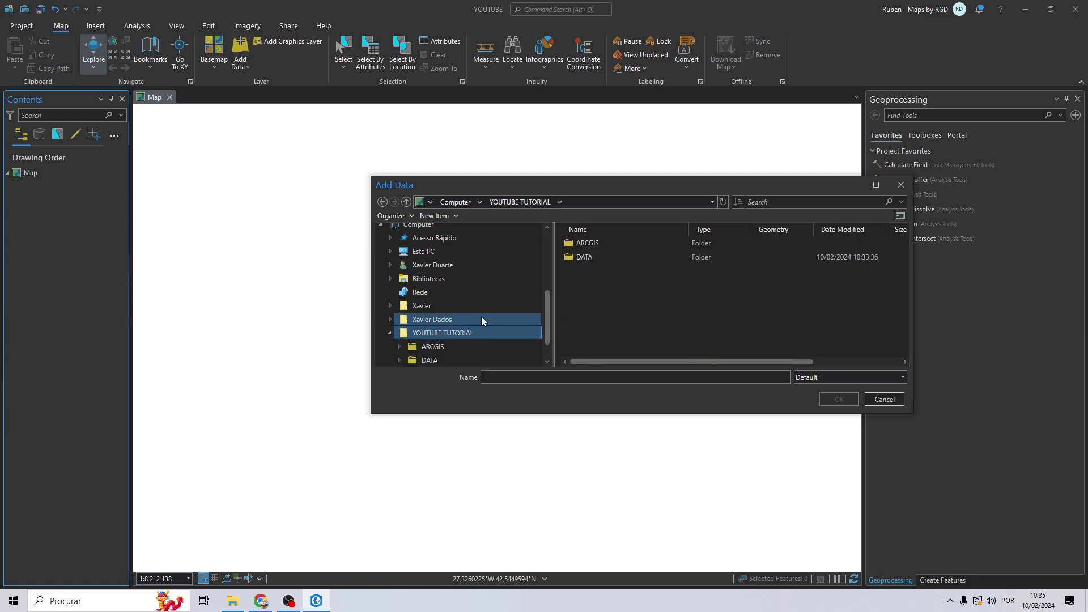
double_click(600, 242)
click(527, 202)
double_click(607, 255)
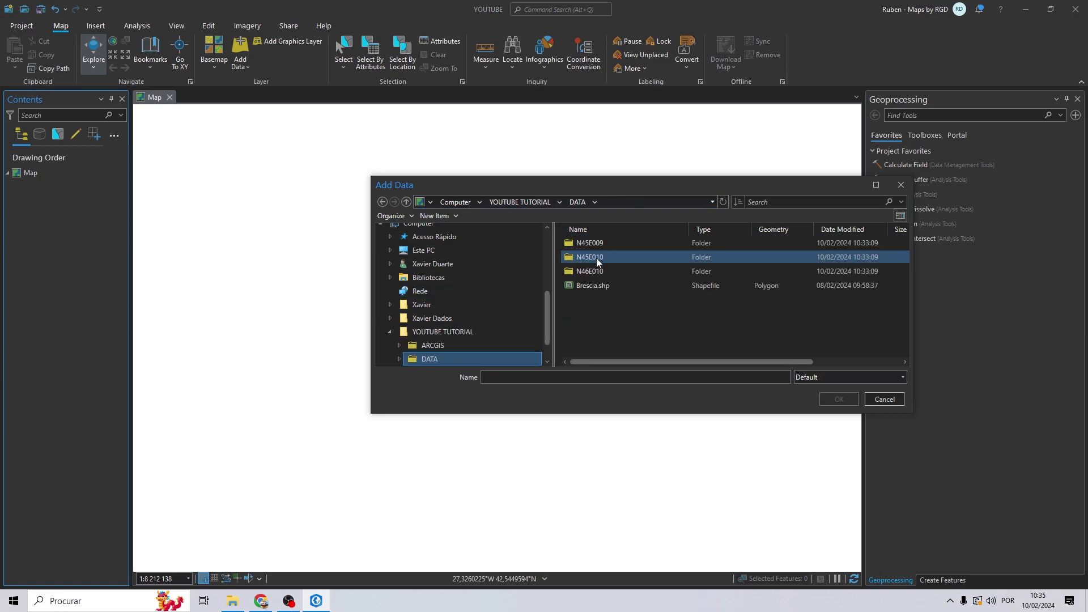
click(593, 272)
click(590, 284)
click(839, 399)
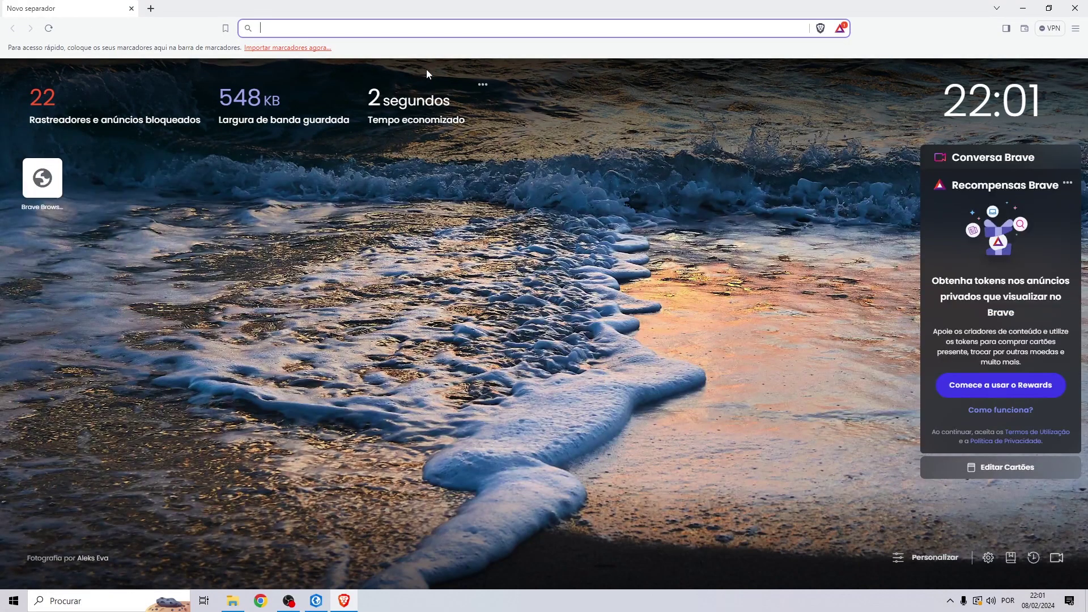
Search 'download data by country diva gis' and open the DIVA-GIS download page.
text(download)
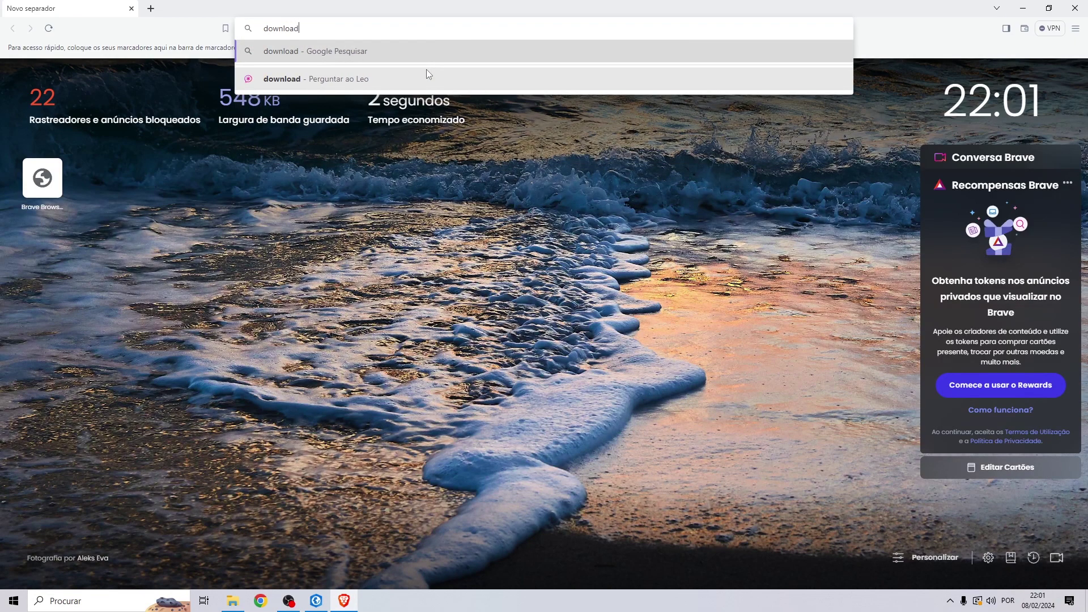
text( data by co)
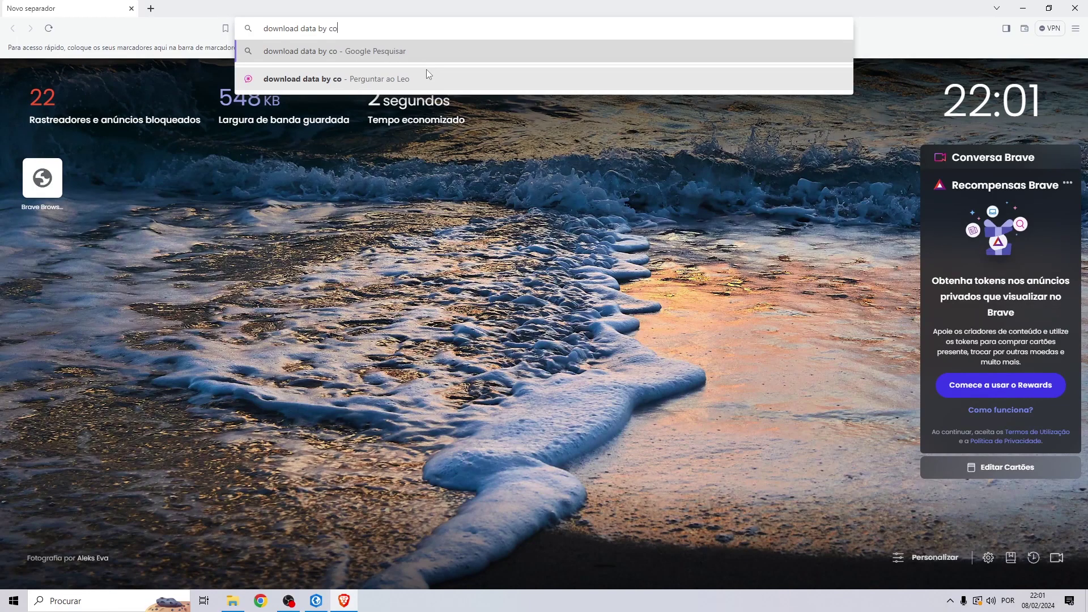
text(untry diva gis)
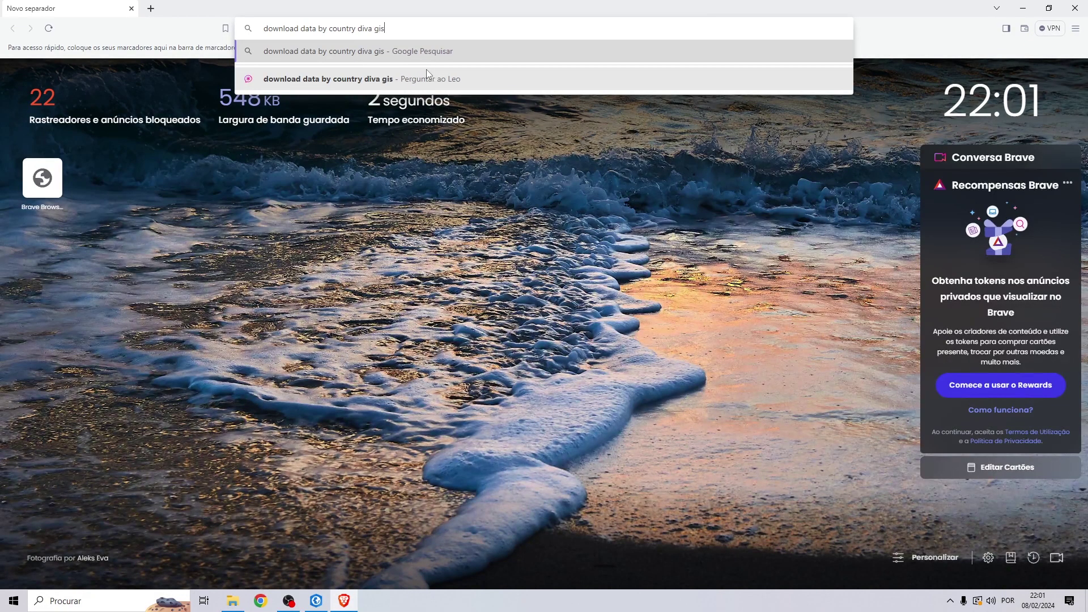
key(Return)
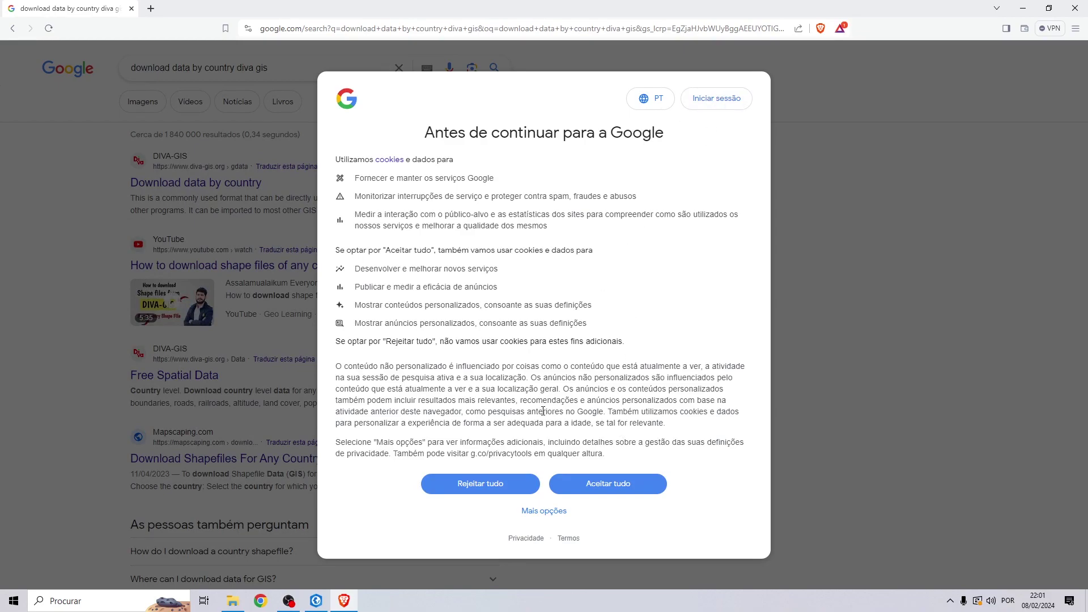
click(621, 492)
click(202, 185)
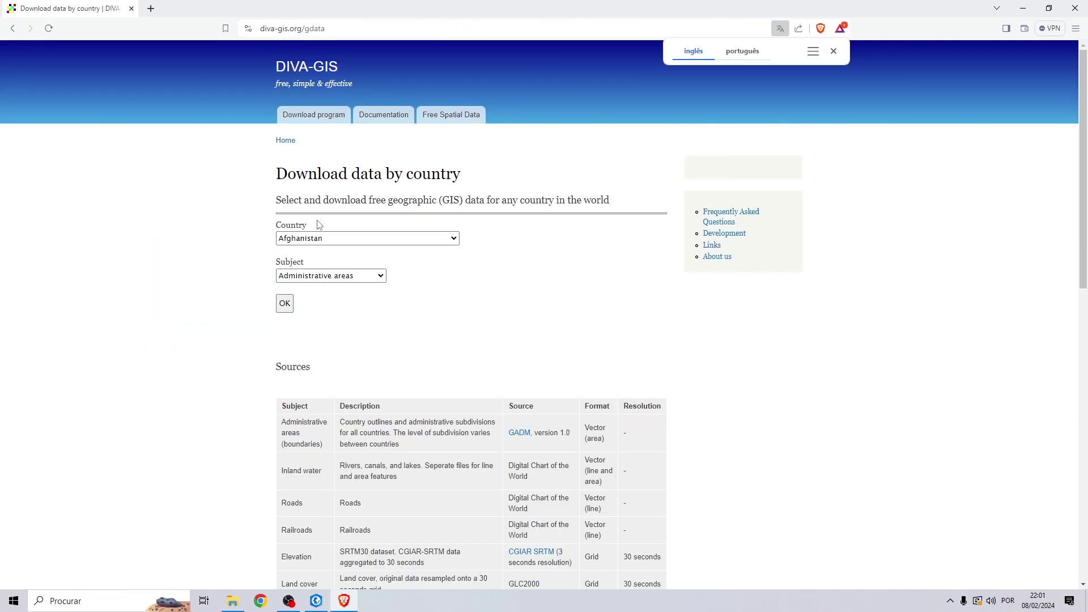
Choose Italy as the country and Administrative areas as the subject.
click(316, 238)
text(italy)
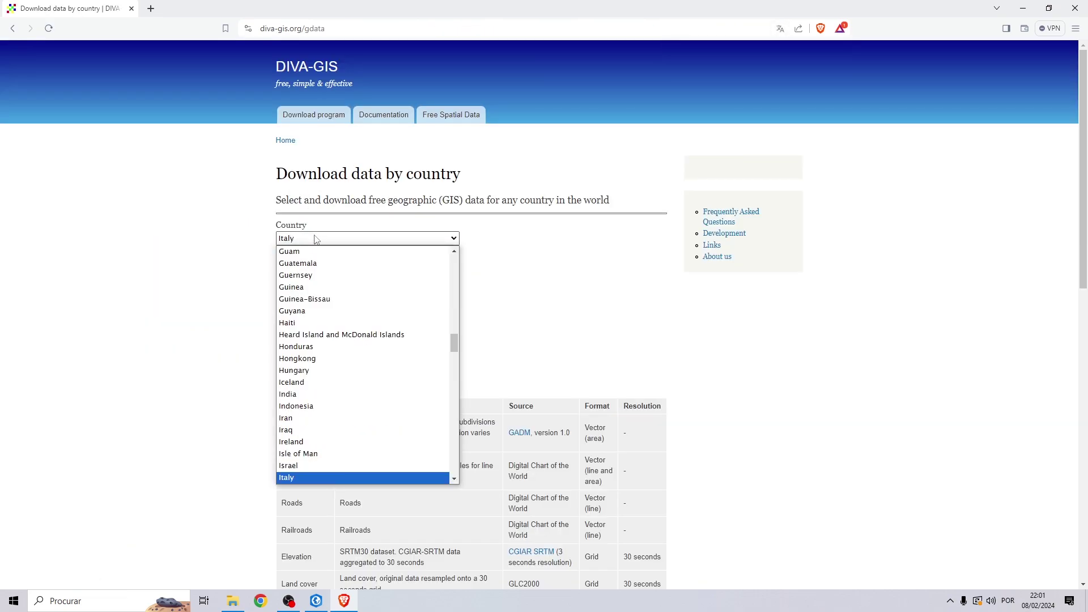
click(305, 477)
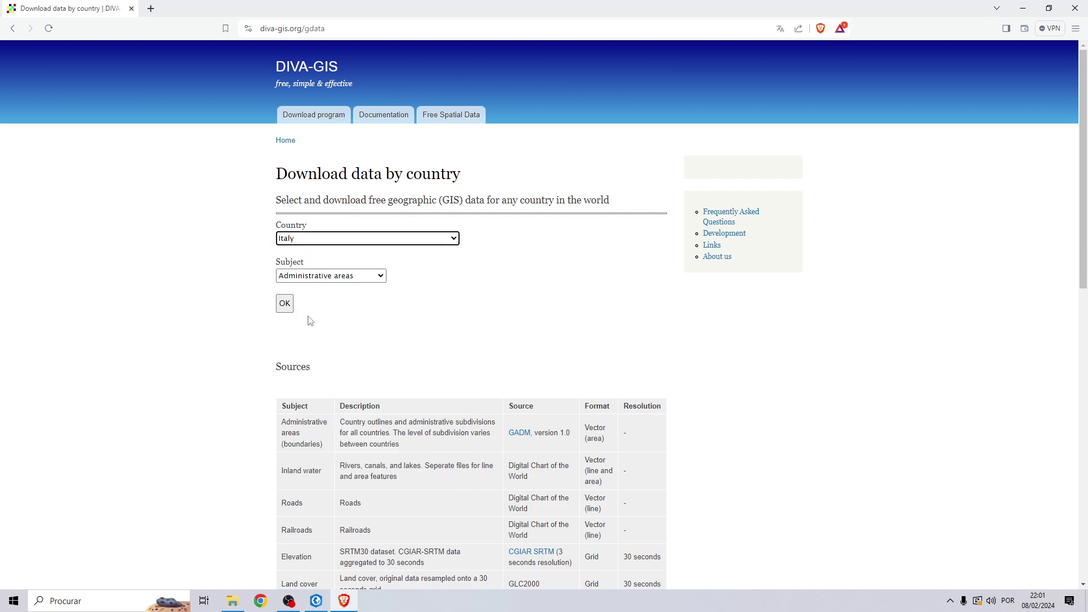
click(313, 276)
click(403, 302)
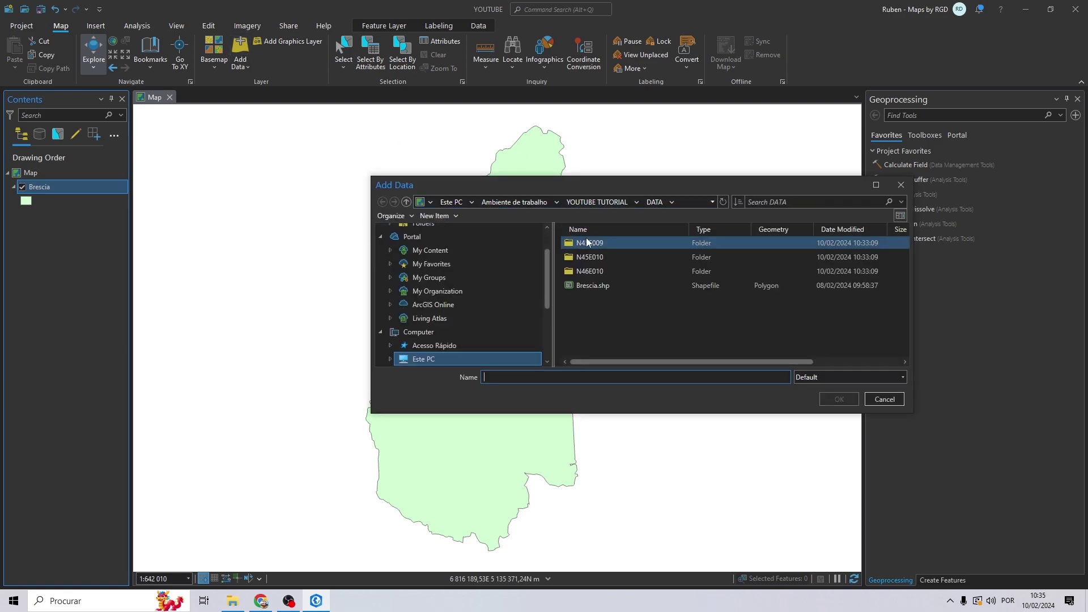
Add the N45E009, N45E010 and N46E010 shapefiles from their DATA subfolders, one after another.
double_click(586, 243)
click(586, 242)
click(841, 399)
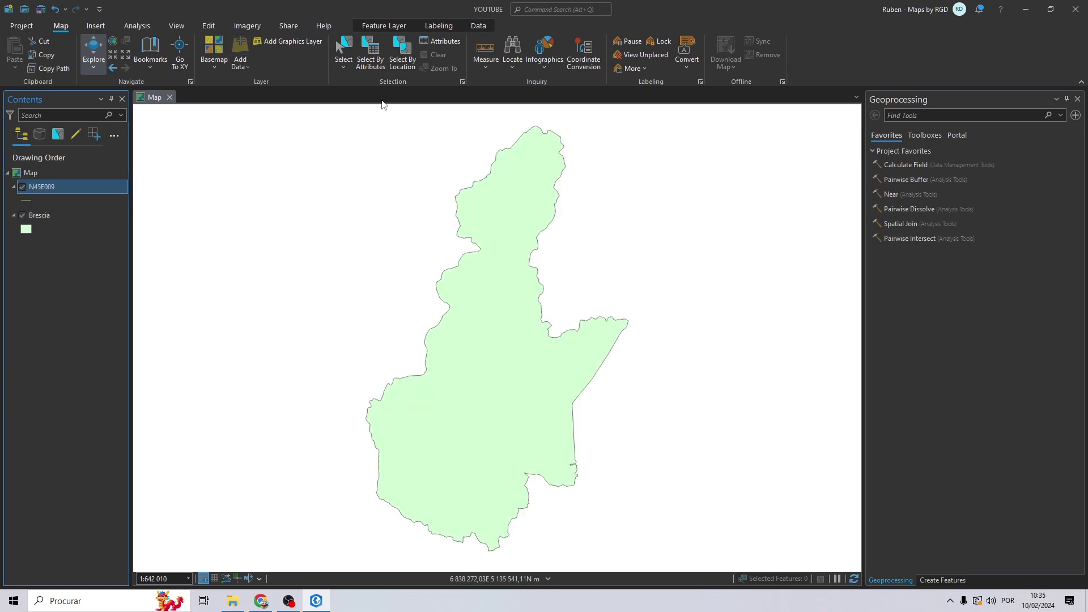
click(244, 50)
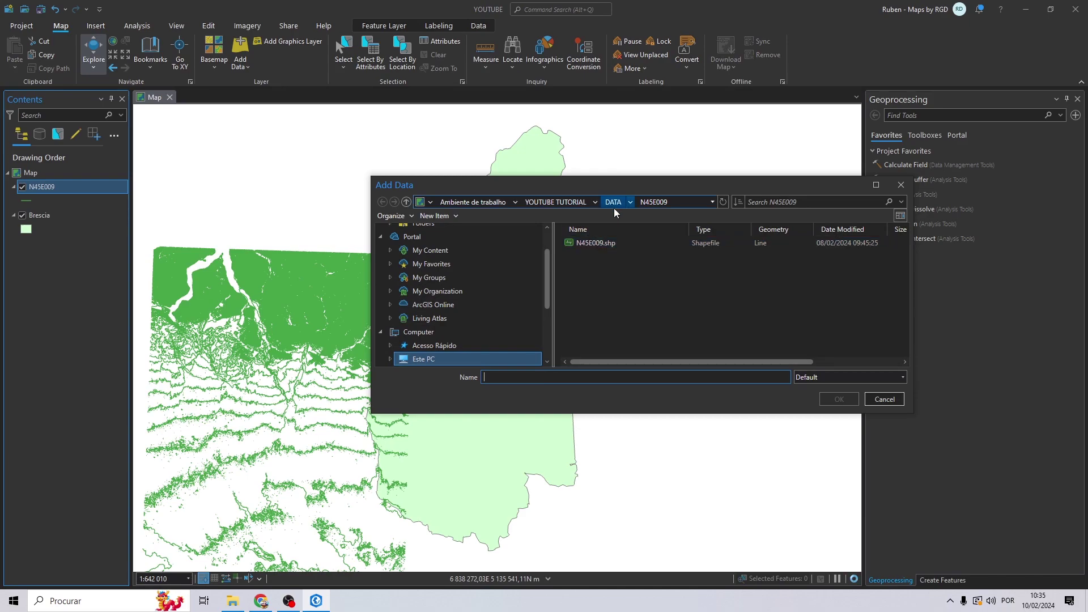
click(615, 203)
double_click(588, 258)
click(586, 243)
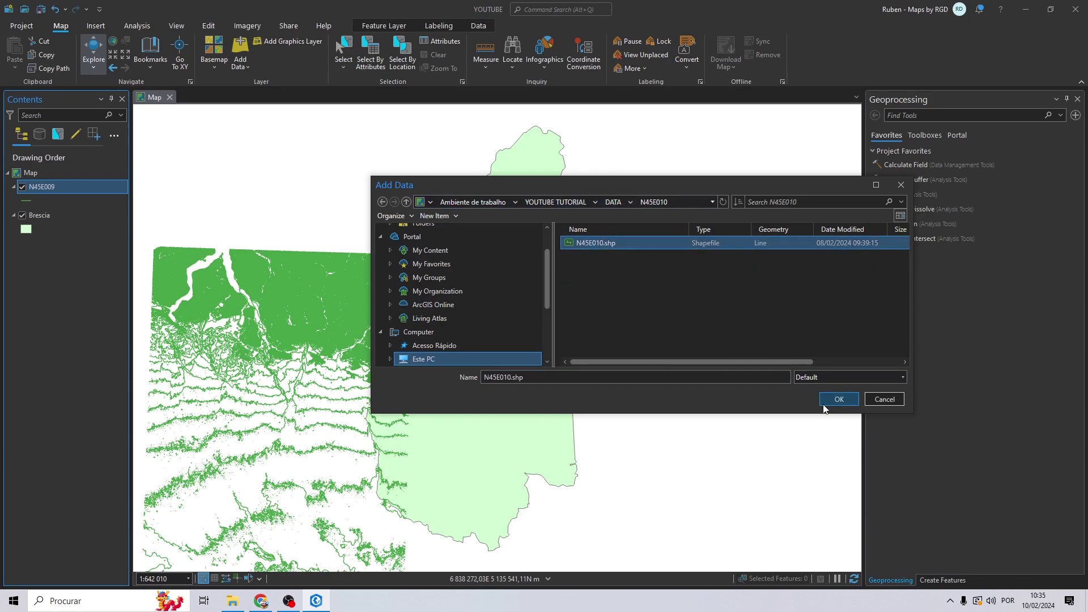
click(839, 399)
click(240, 48)
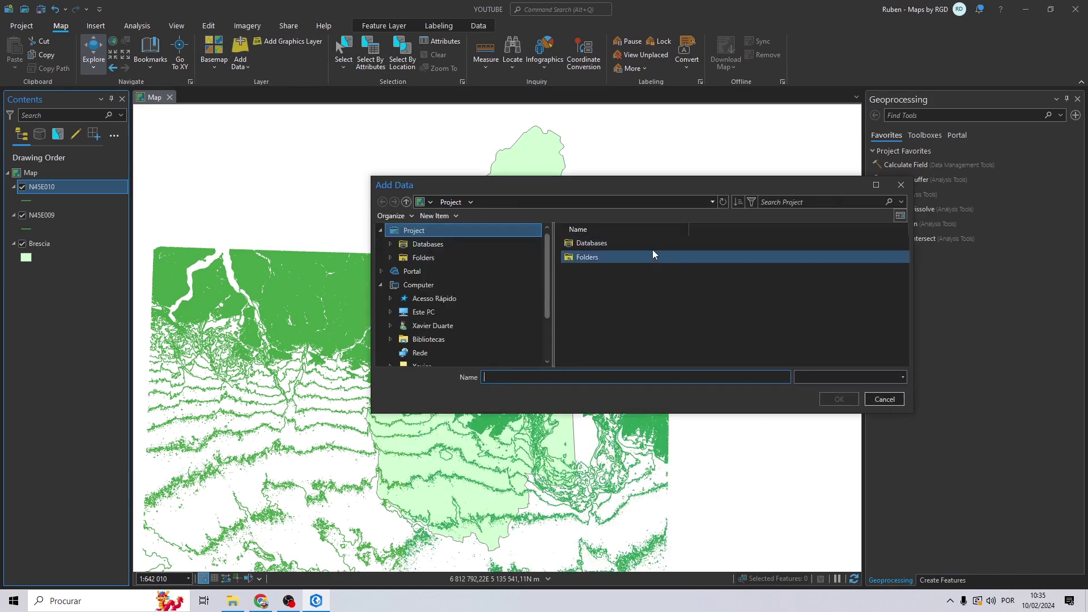
click(614, 202)
double_click(590, 271)
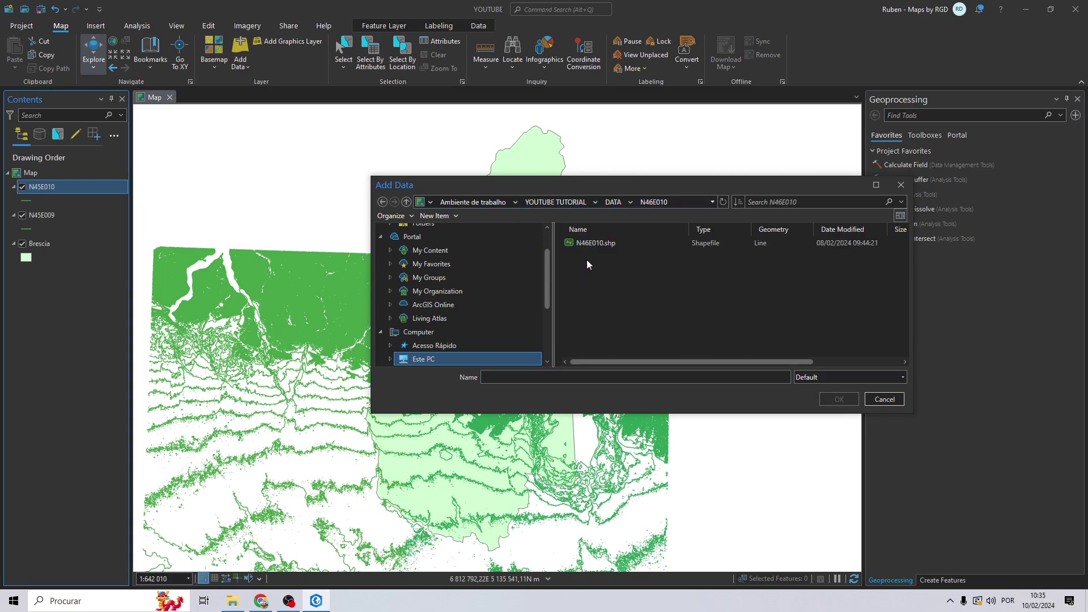
click(595, 243)
click(839, 399)
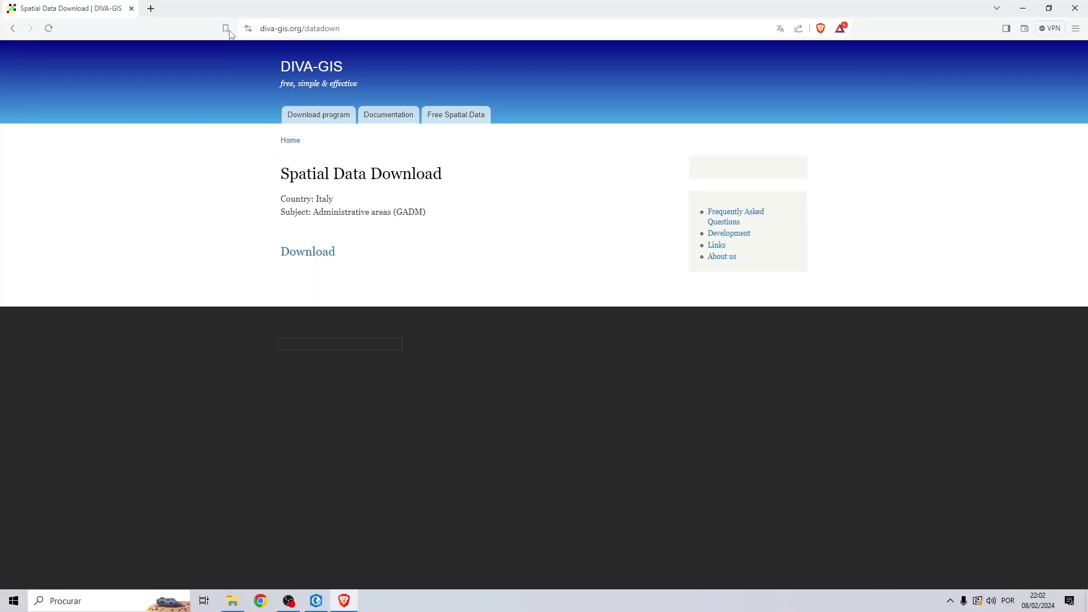
Load opendem.info in the browser.
click(273, 28)
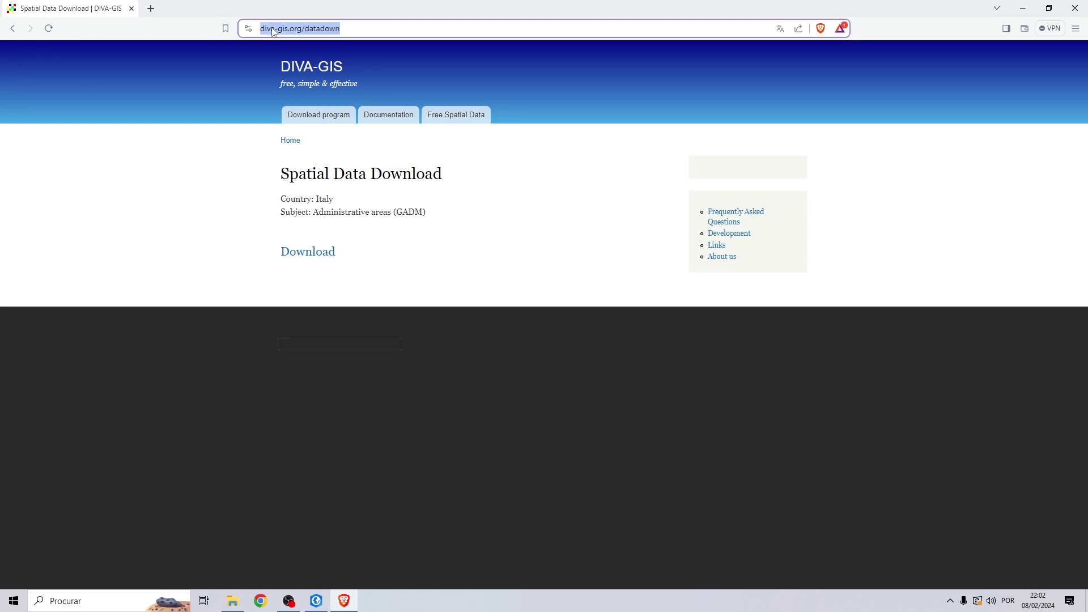
text(opendem)
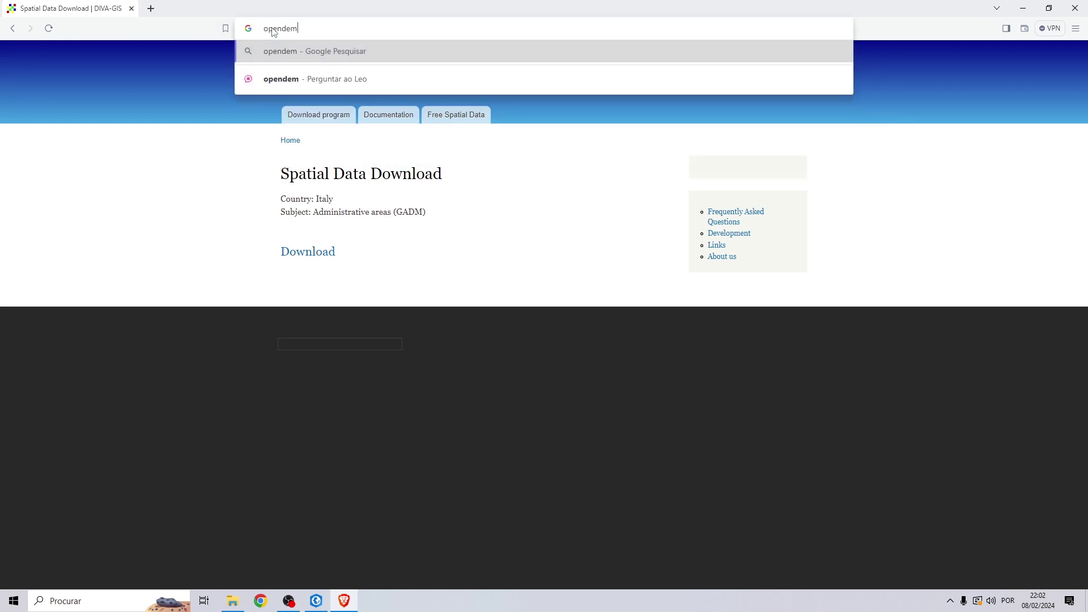
text(.info)
key(Return)
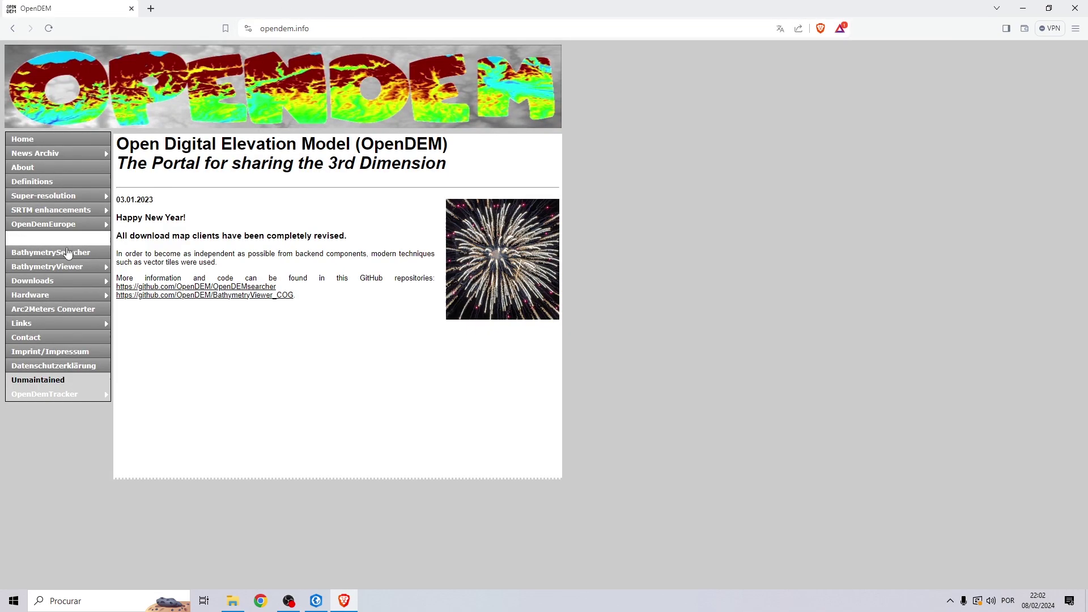
Open the SRTM Contours as SHP map and select the tile over Crete.
mouse_move(55, 283)
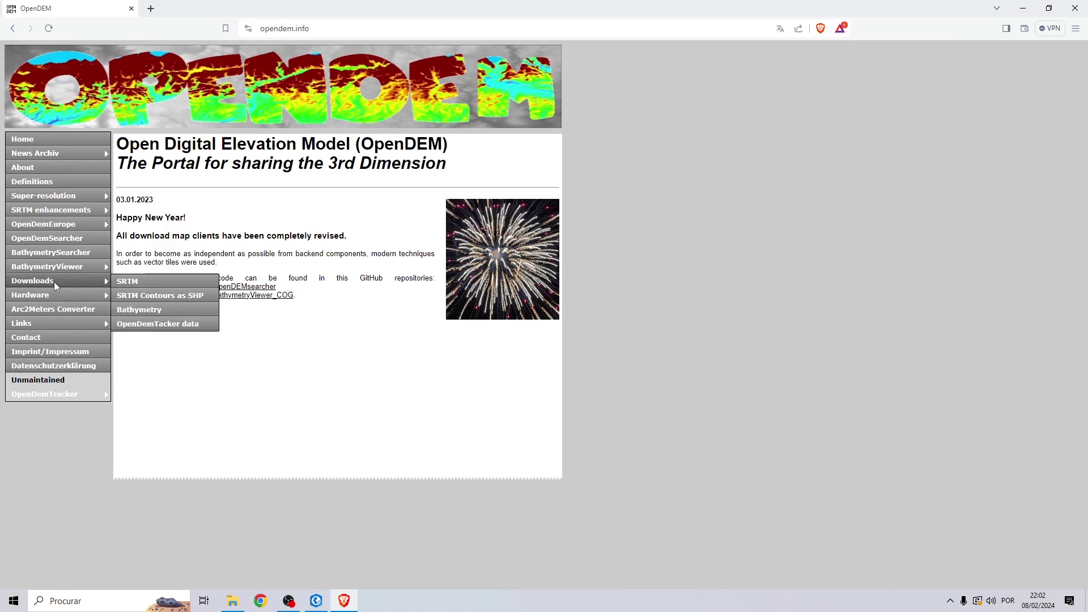
click(166, 301)
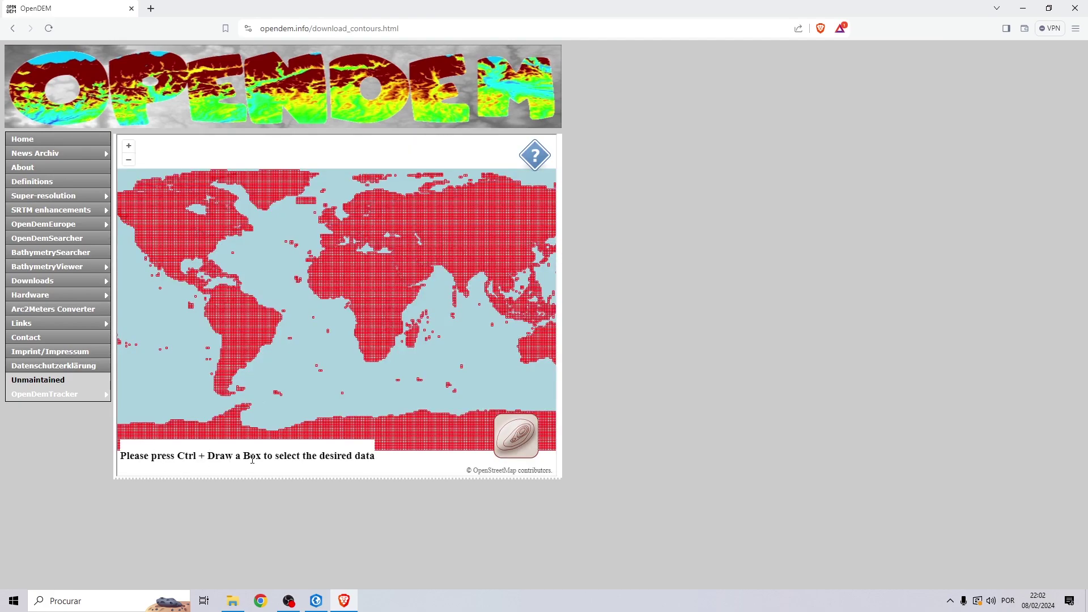
scroll(379, 254, up, 5)
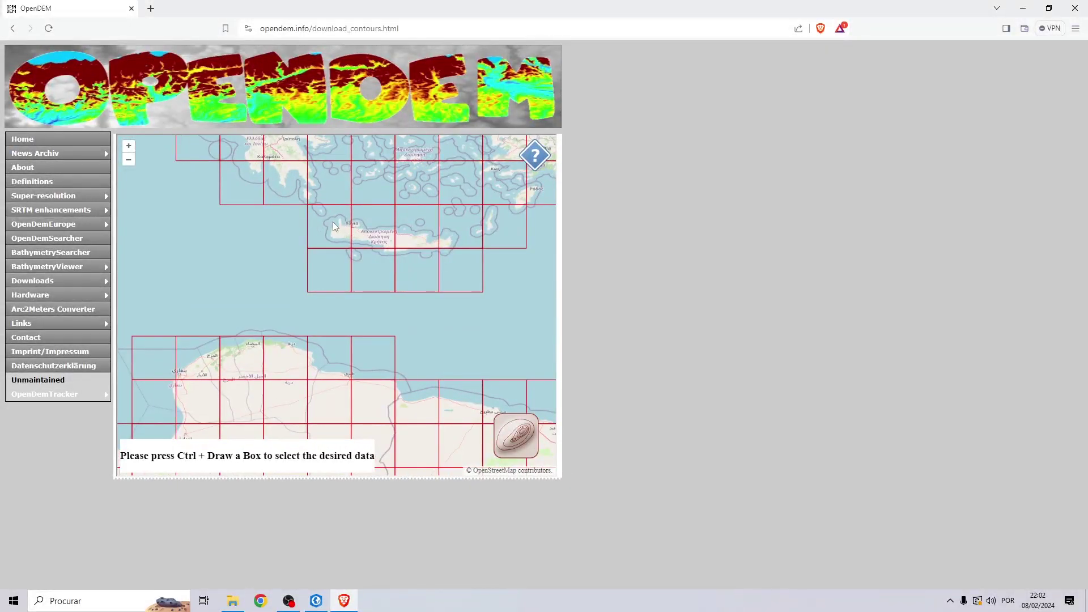
click(347, 241)
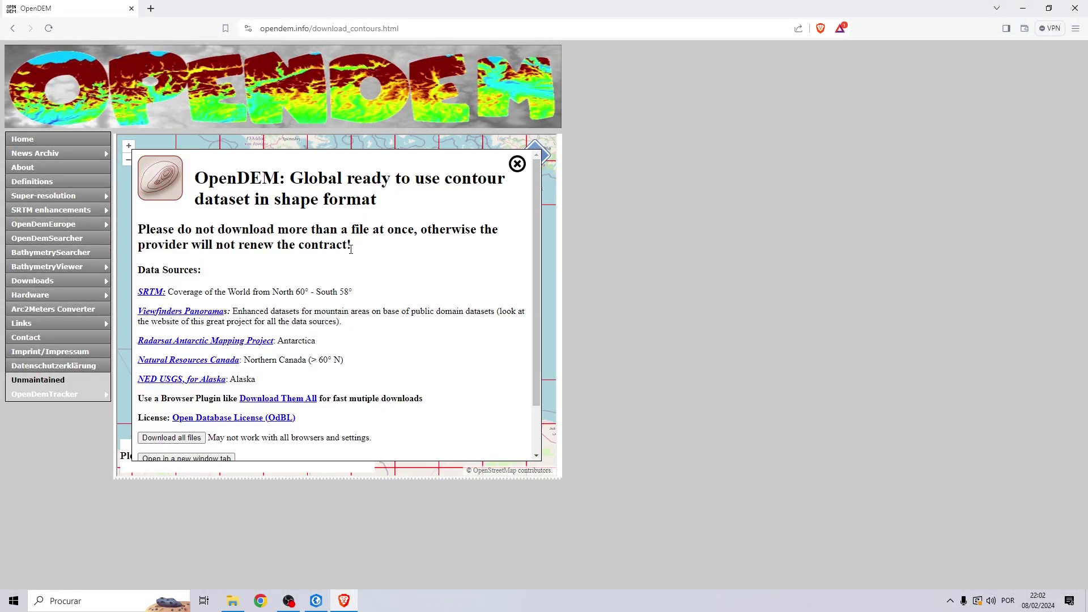
scroll(351, 249, down, 1)
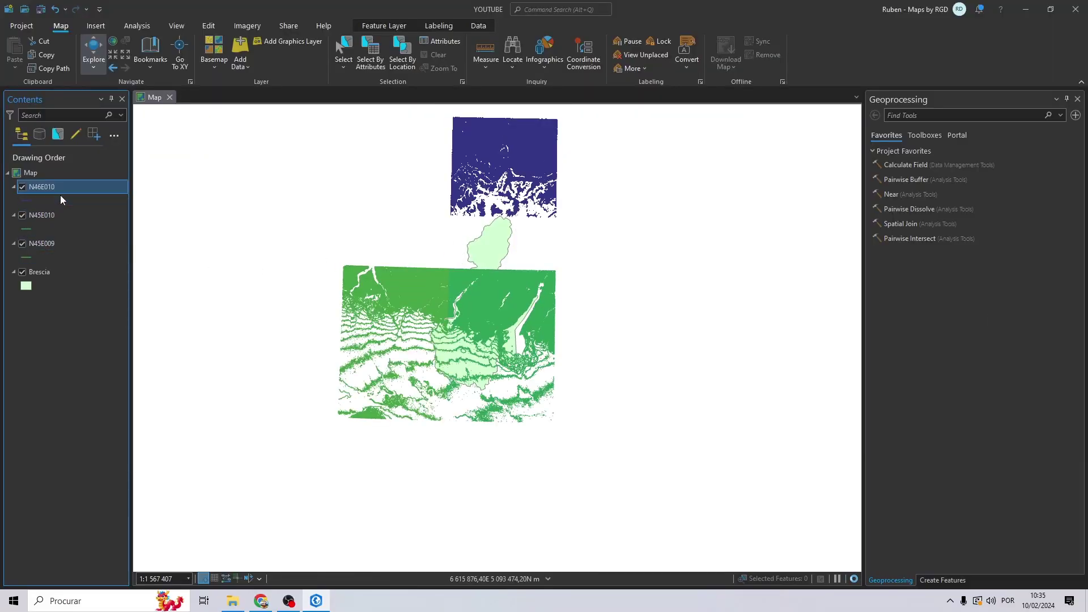
Set the N45E010 label expression to $feature.elevation and apply it.
right_click(49, 188)
key(Escape)
key(F2)
click(52, 214)
right_click(37, 215)
click(112, 426)
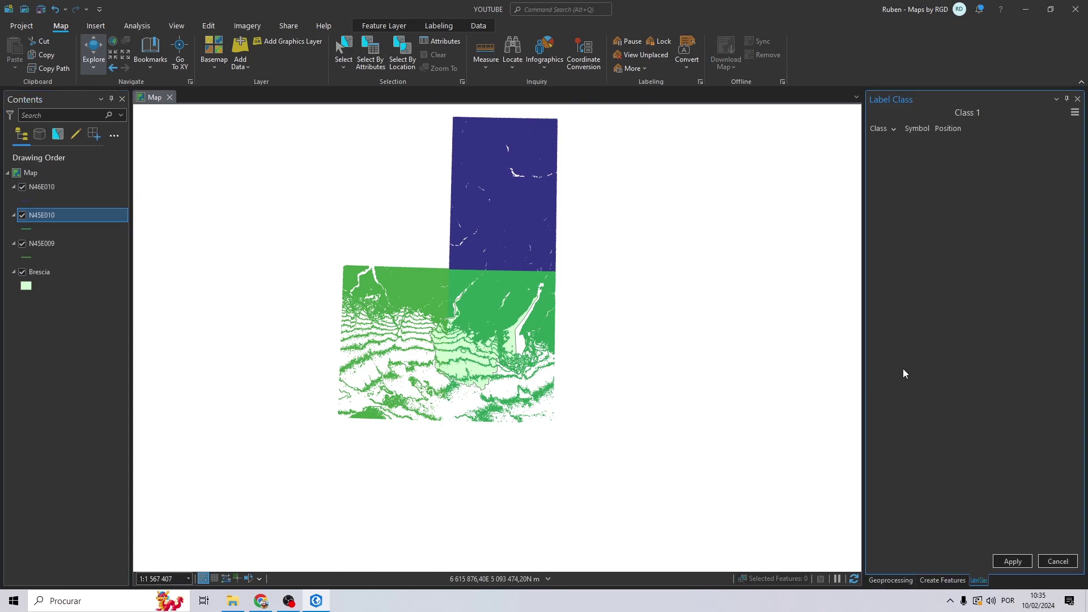
drag(960, 350, 738, 338)
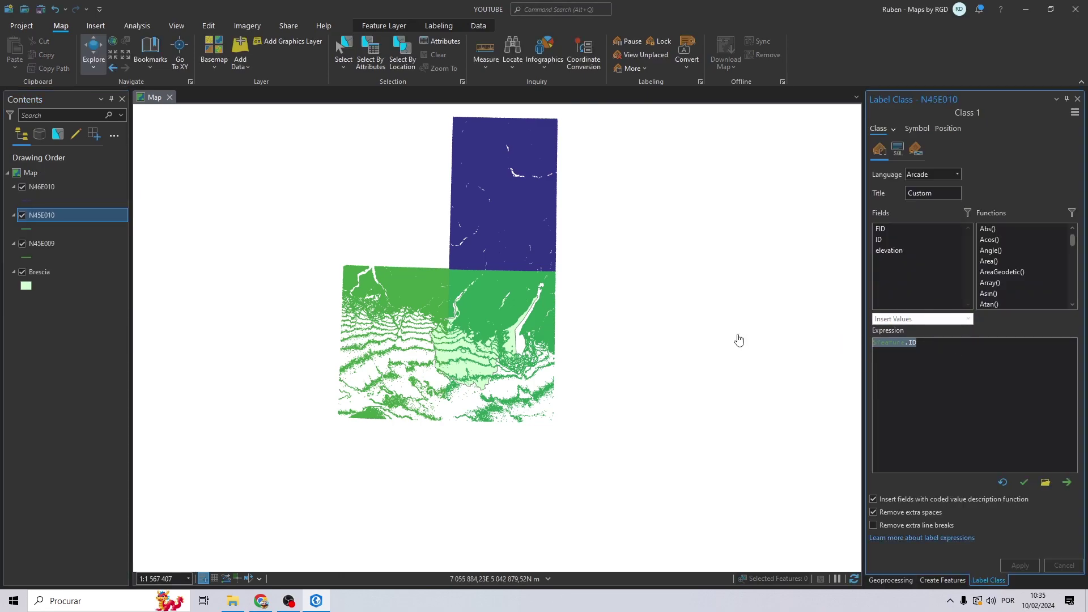
double_click(889, 250)
click(1020, 566)
Turn on labels for N45E010 and close the Label Class pane.
right_click(74, 217)
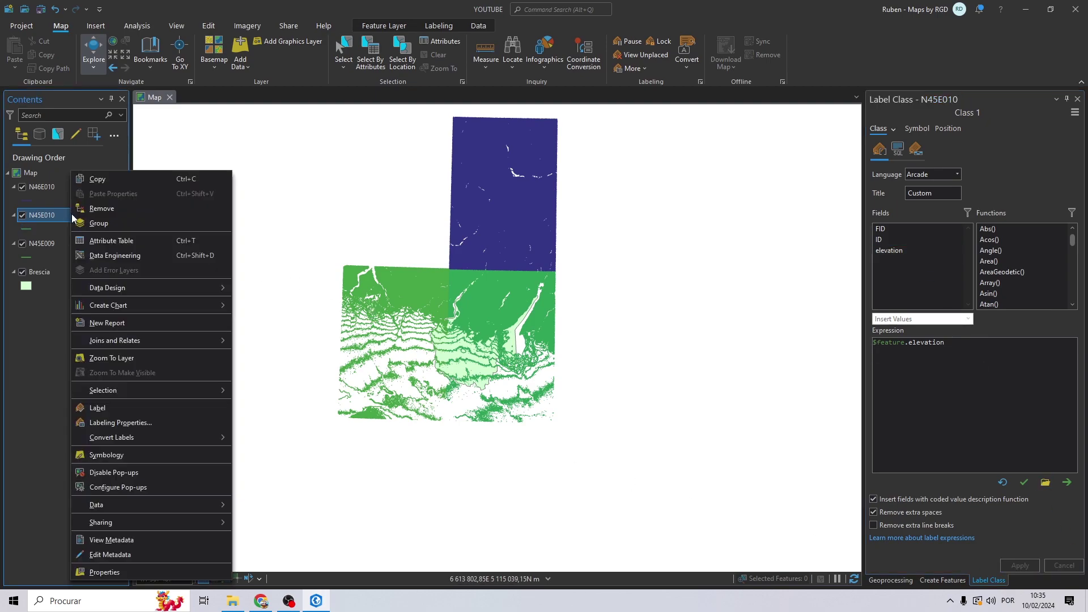
click(104, 409)
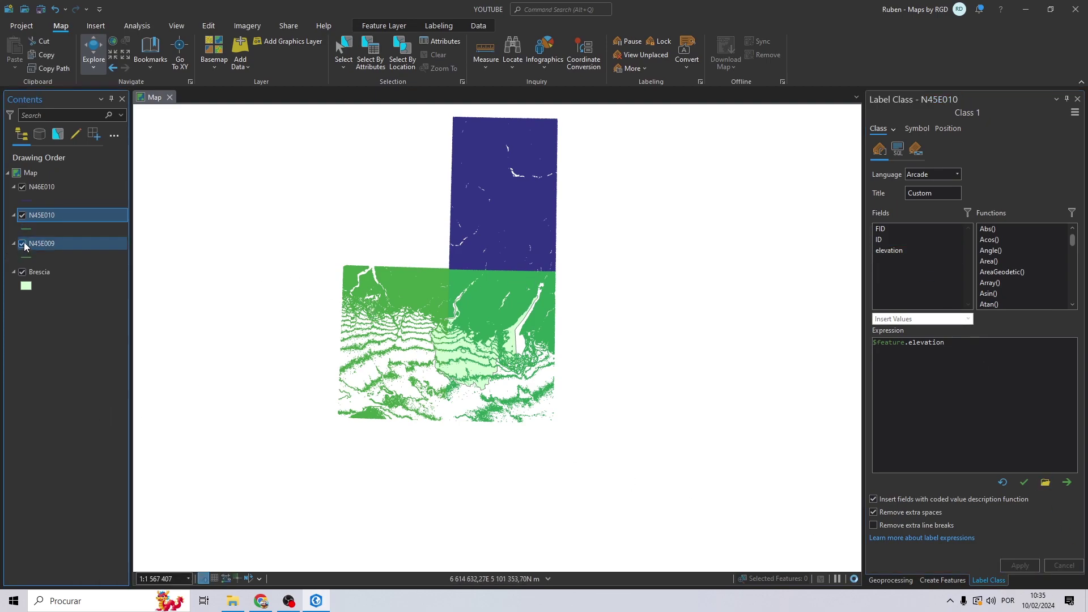
scroll(491, 323, up, 4)
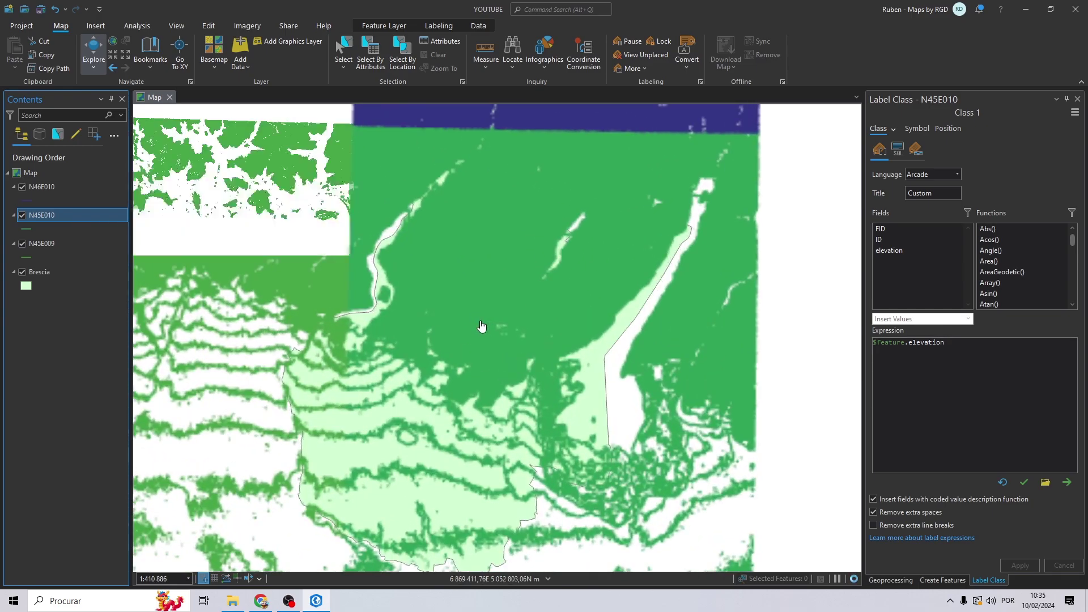
scroll(582, 352, up, 8)
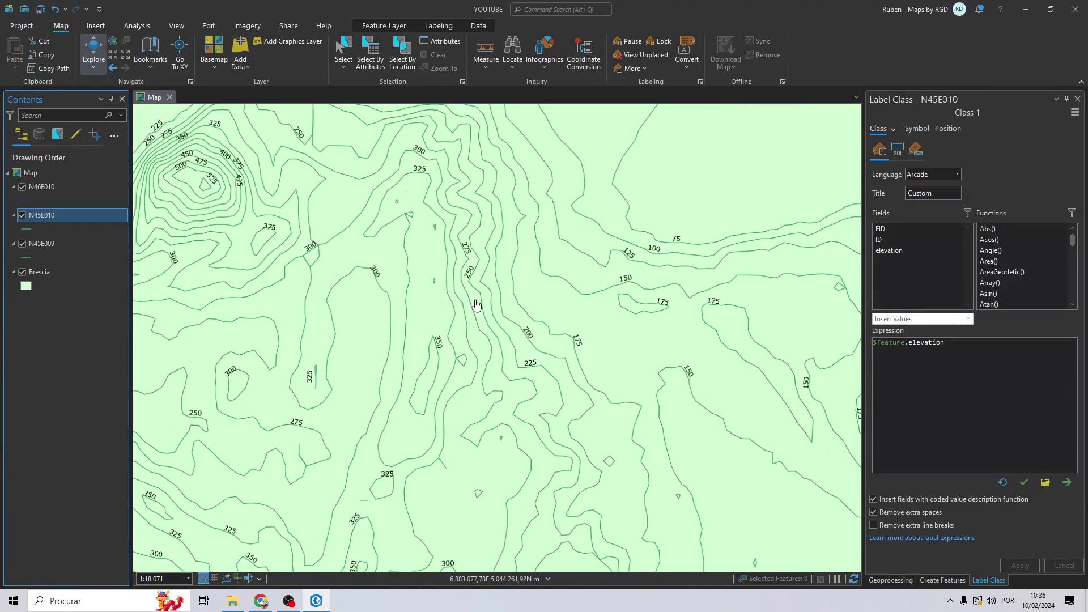
scroll(464, 300, up, 3)
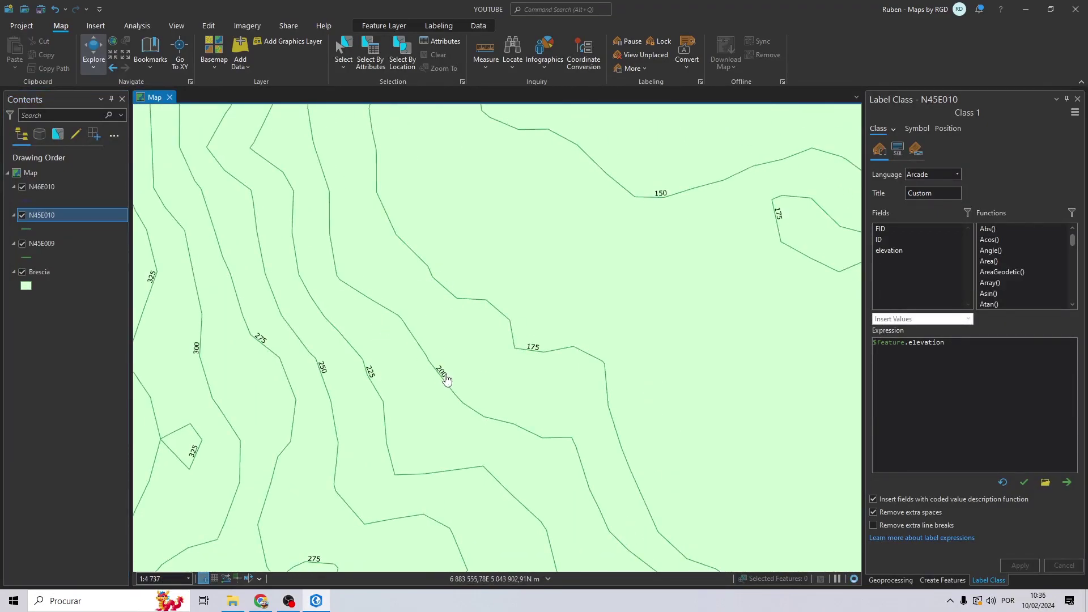
scroll(392, 373, down, 10)
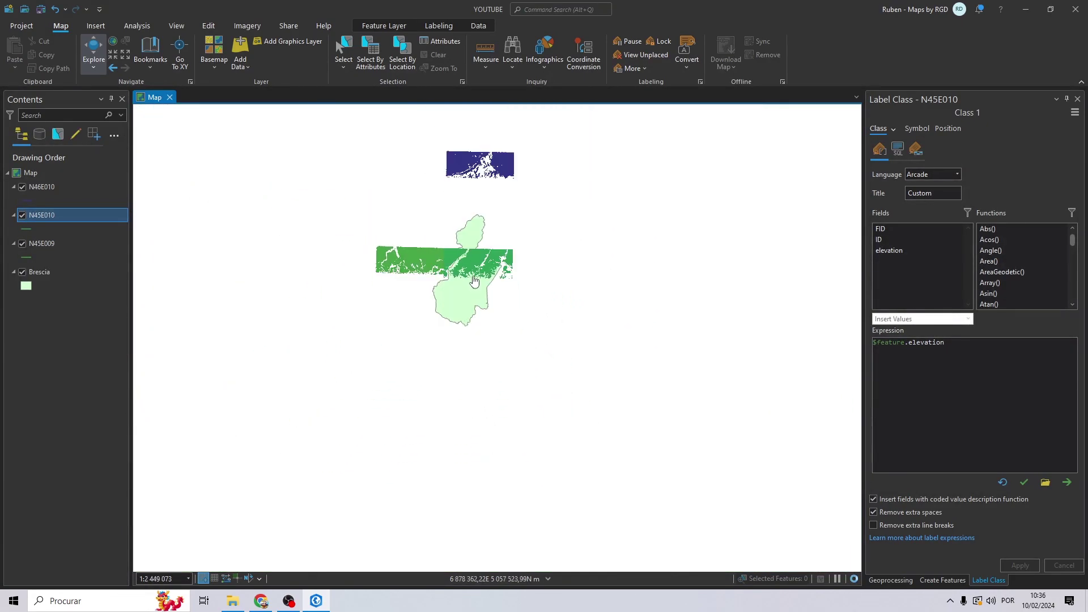
click(1077, 99)
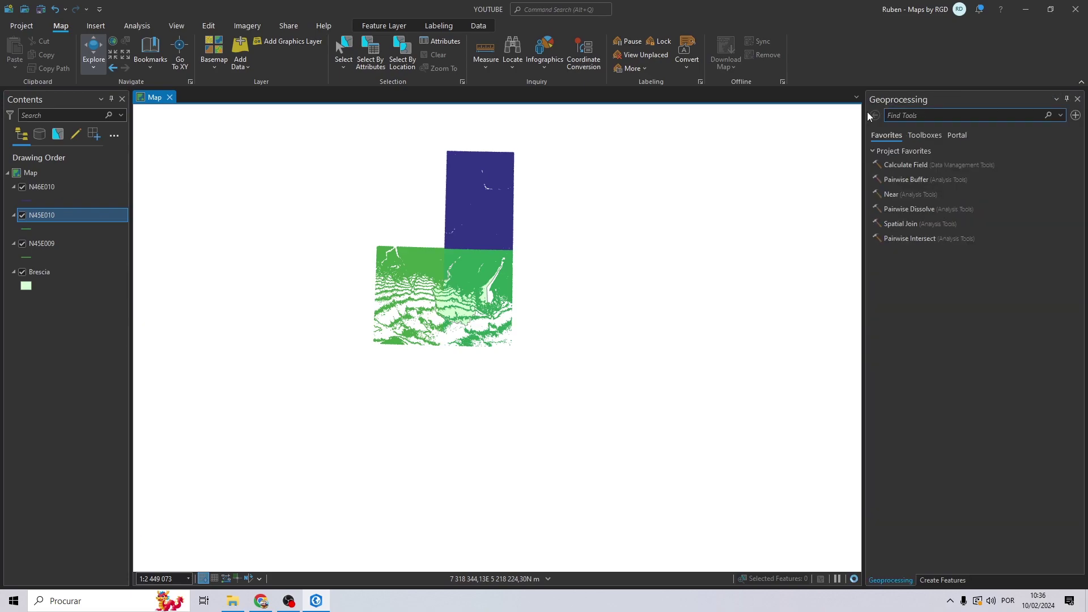
Open the Merge tool and add N45E009, N45E010 and N46E010 as input datasets.
click(137, 26)
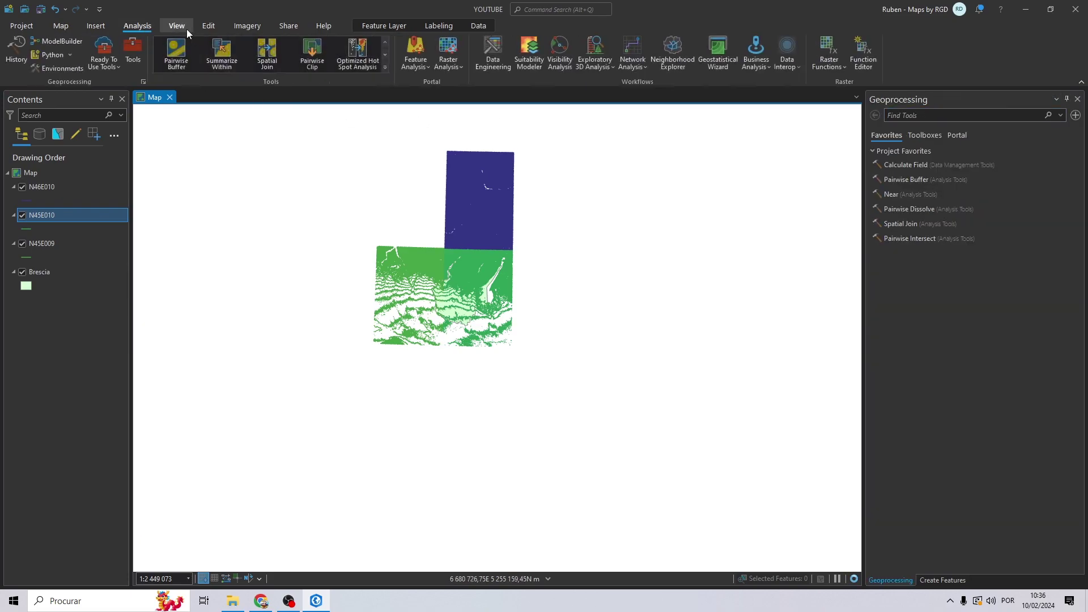
click(385, 68)
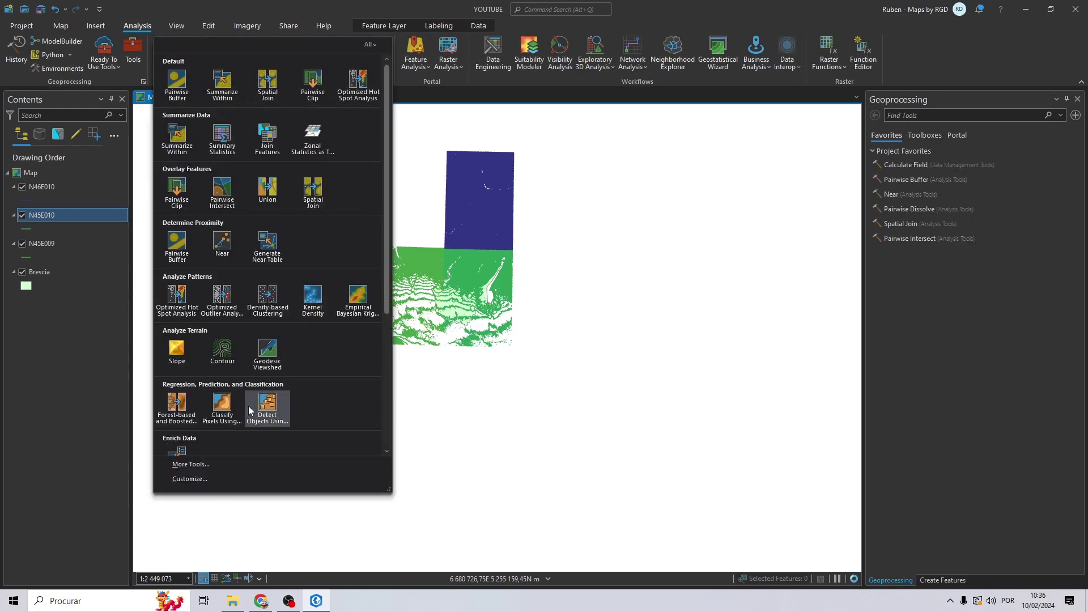
click(206, 465)
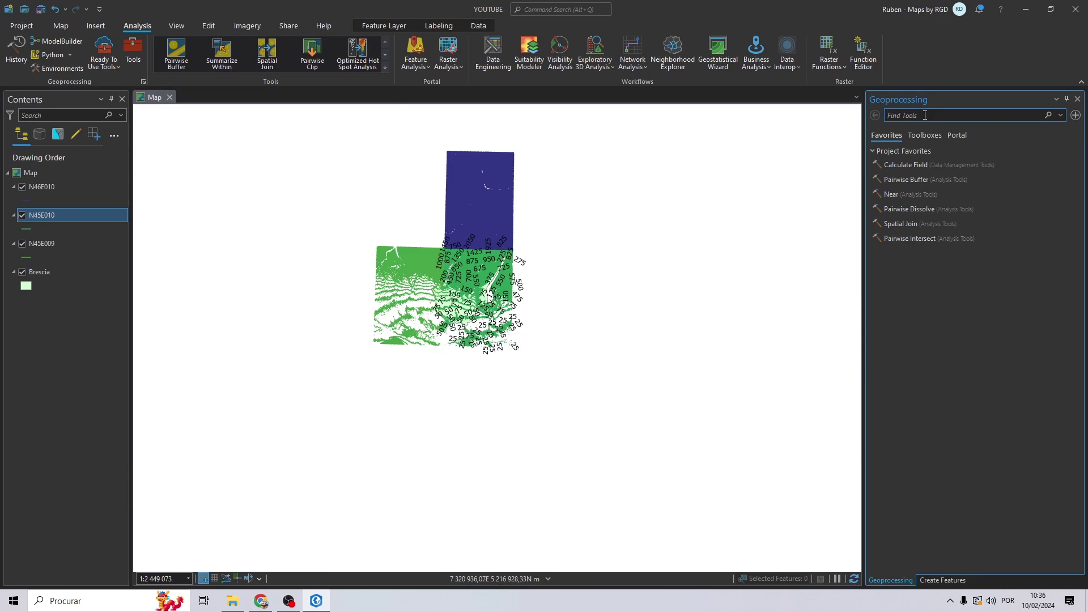
text(MERGE)
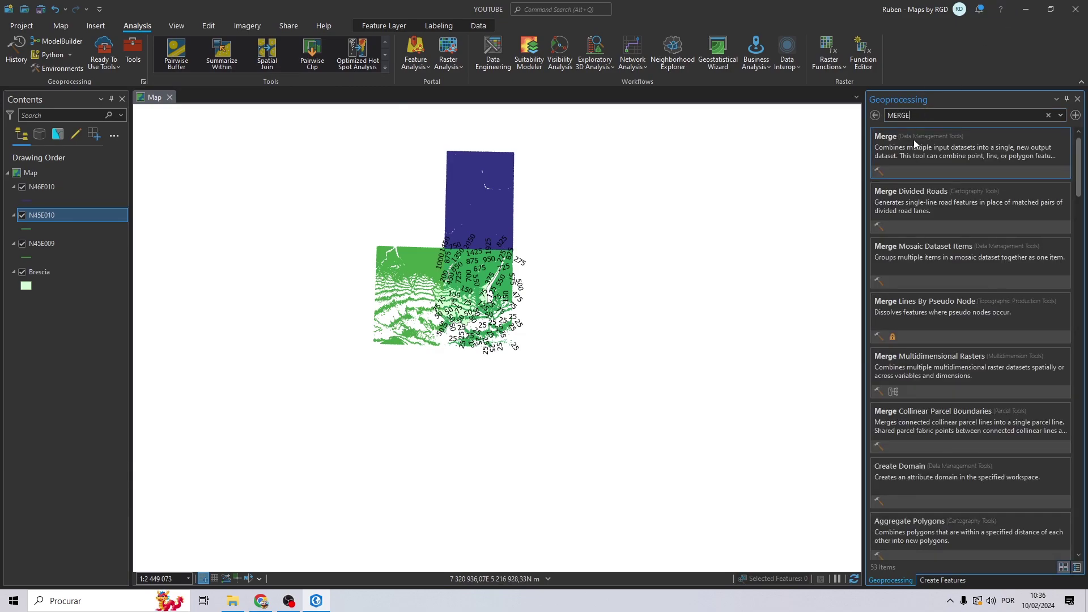
click(913, 139)
click(48, 248)
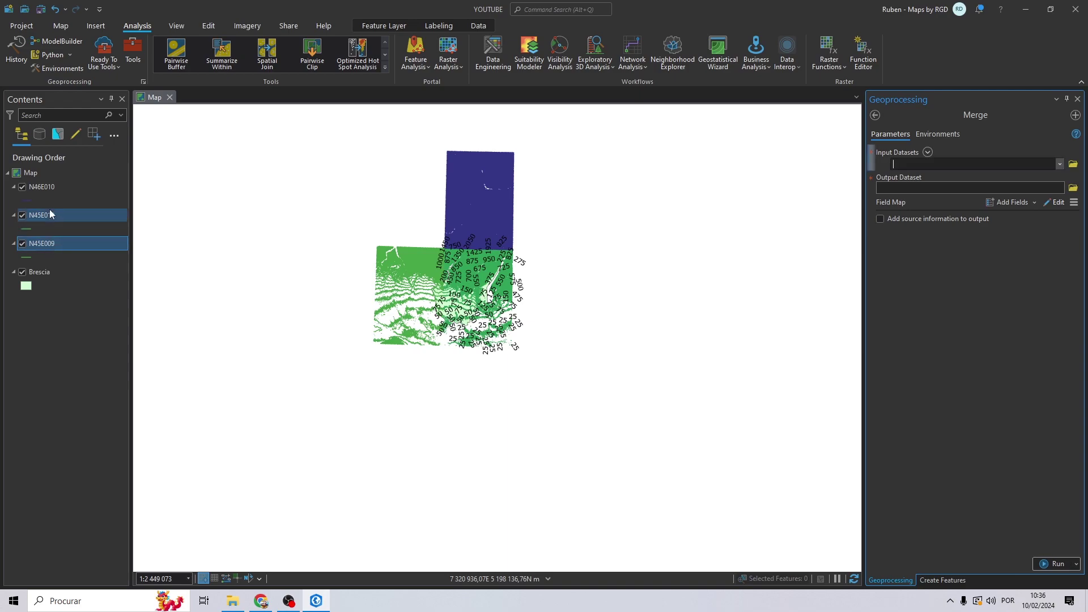
ctrl+click(52, 186)
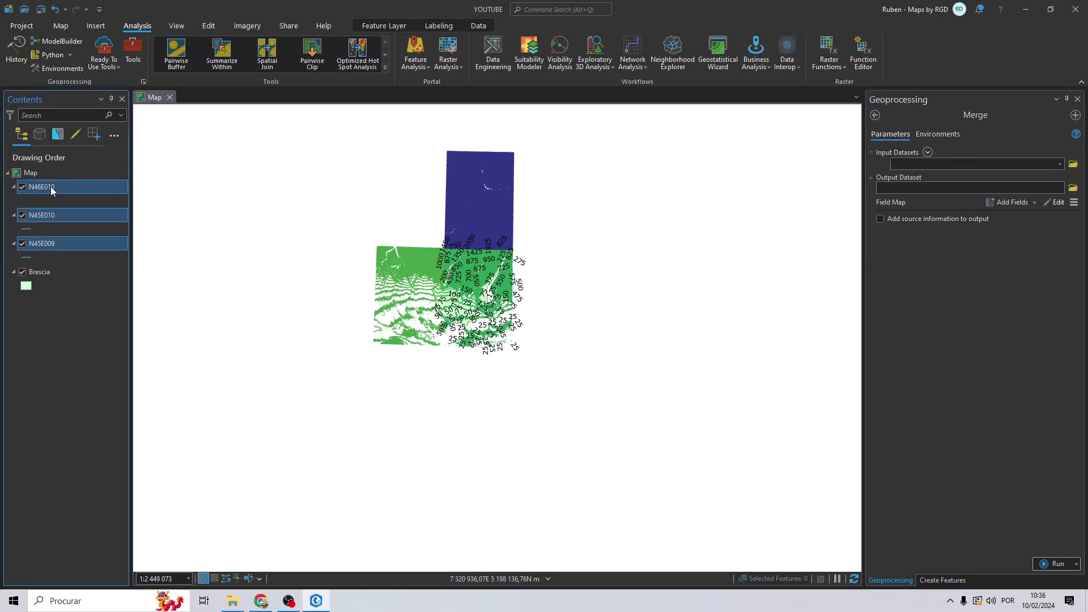
drag(51, 190, 909, 177)
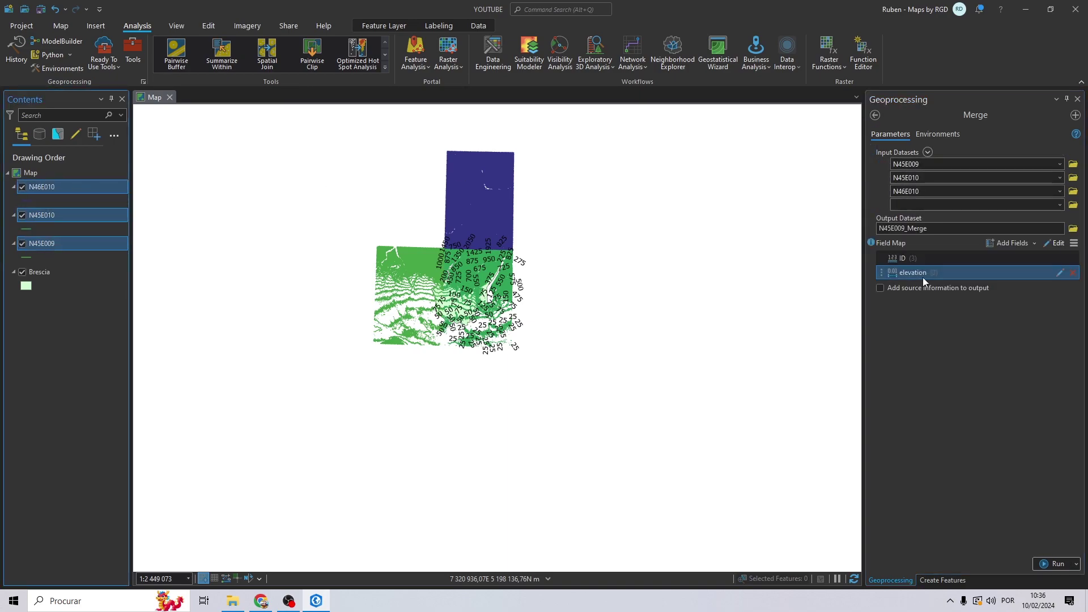
Set the merge output to Brescia_CL.shp in the DATA folder.
click(1072, 229)
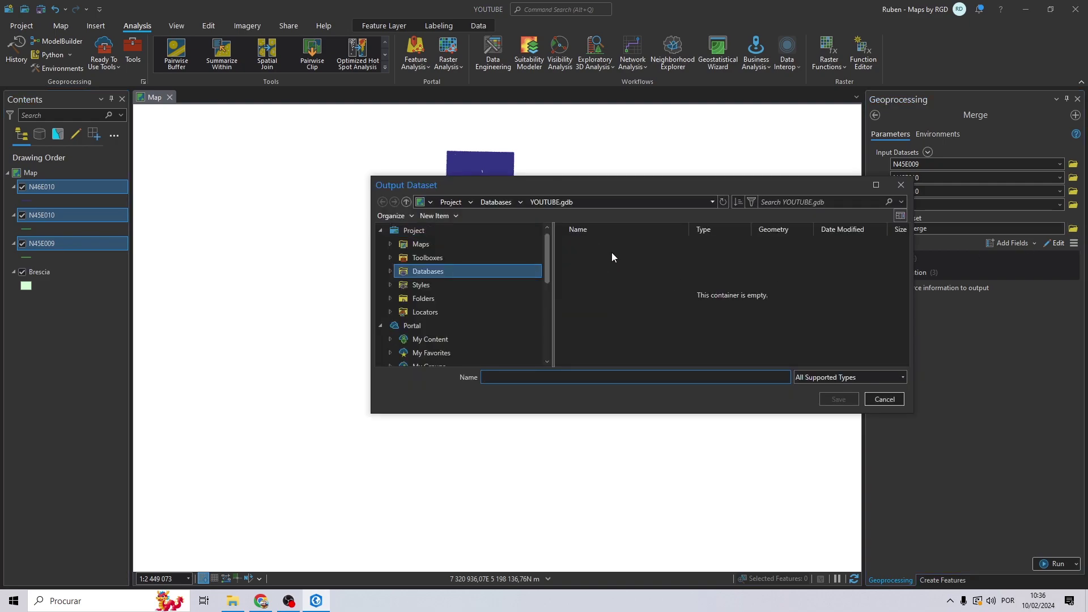
scroll(431, 287, down, 1)
scroll(435, 293, up, 1)
scroll(440, 285, down, 1)
scroll(440, 285, down, 6)
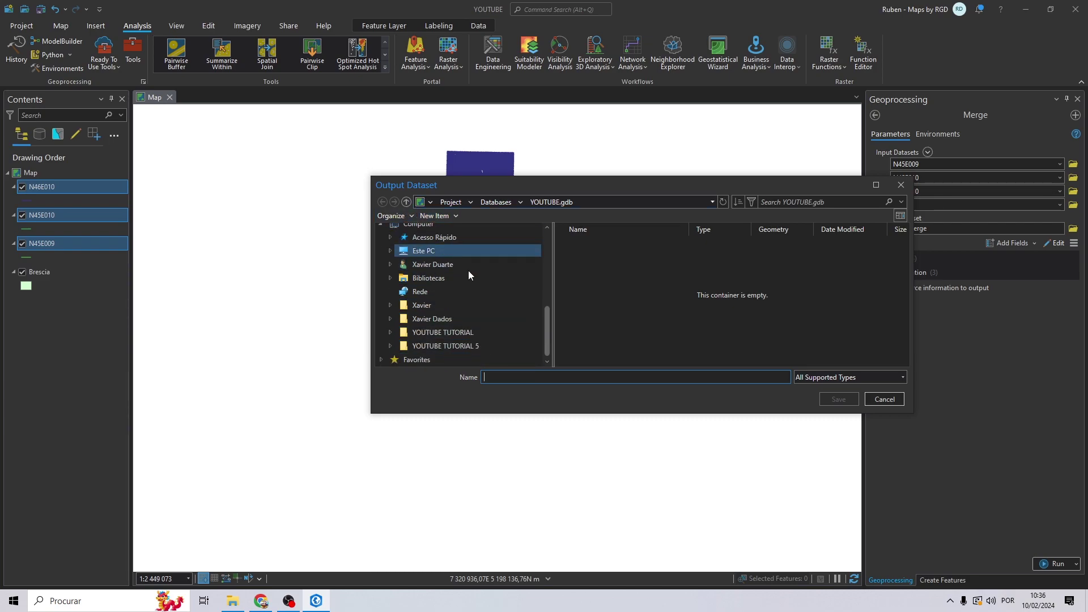
double_click(453, 333)
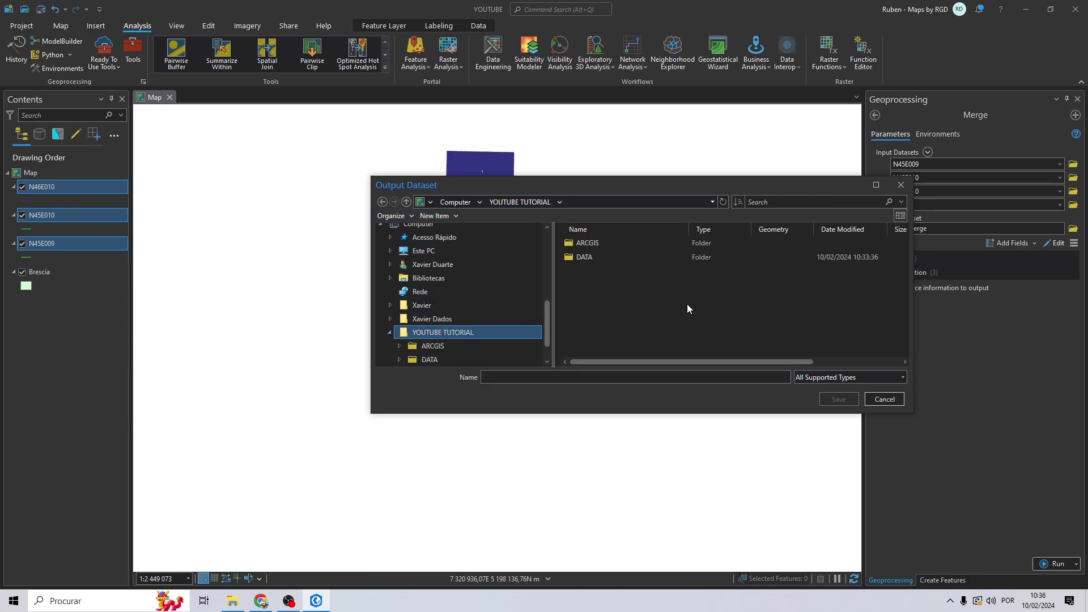
double_click(604, 257)
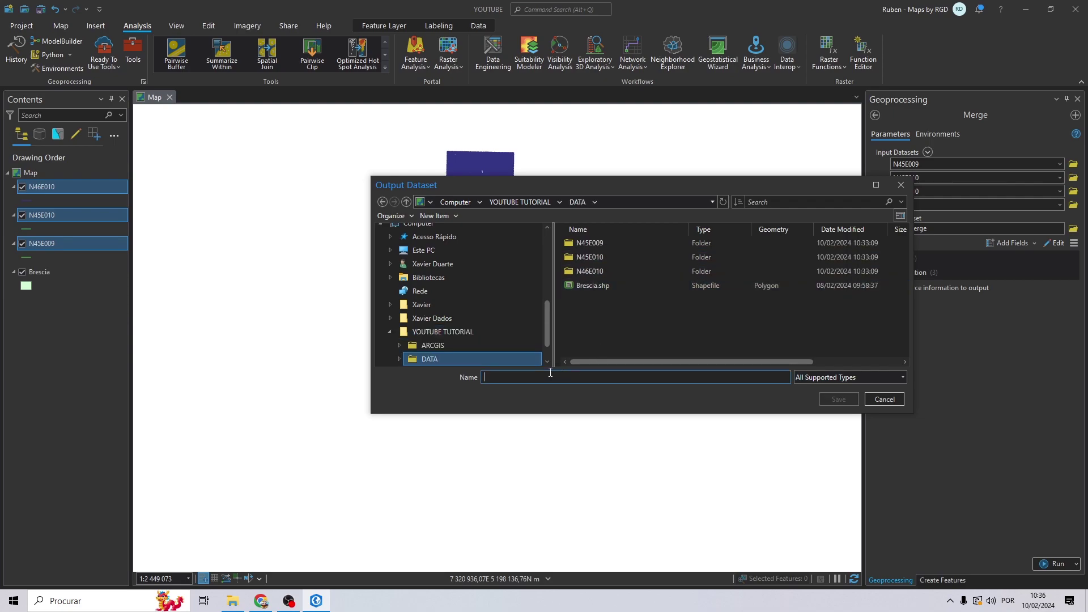
text(Bres)
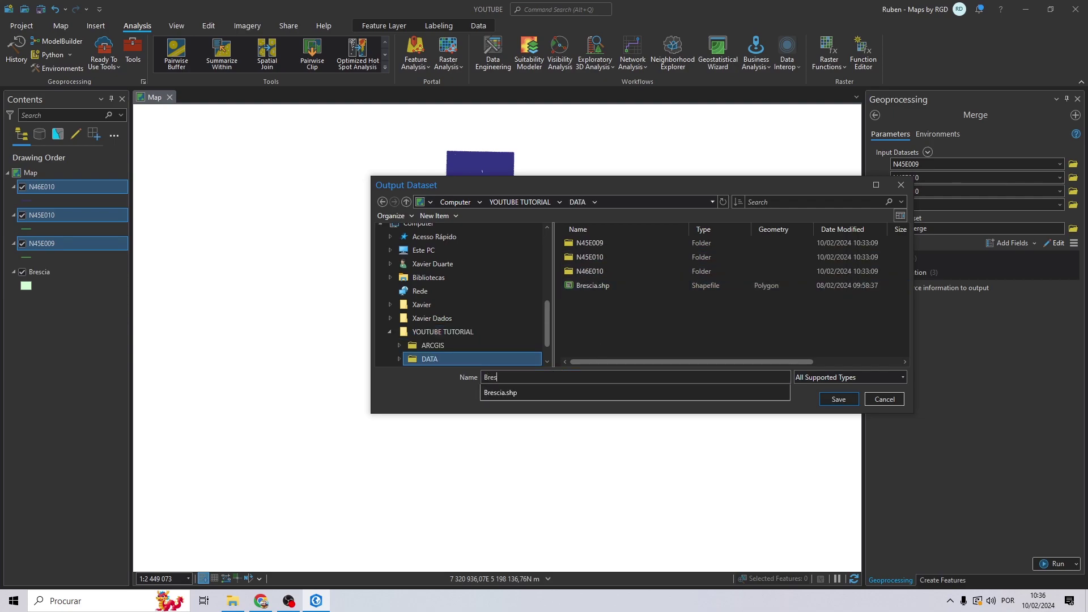
text(cia_Merge)
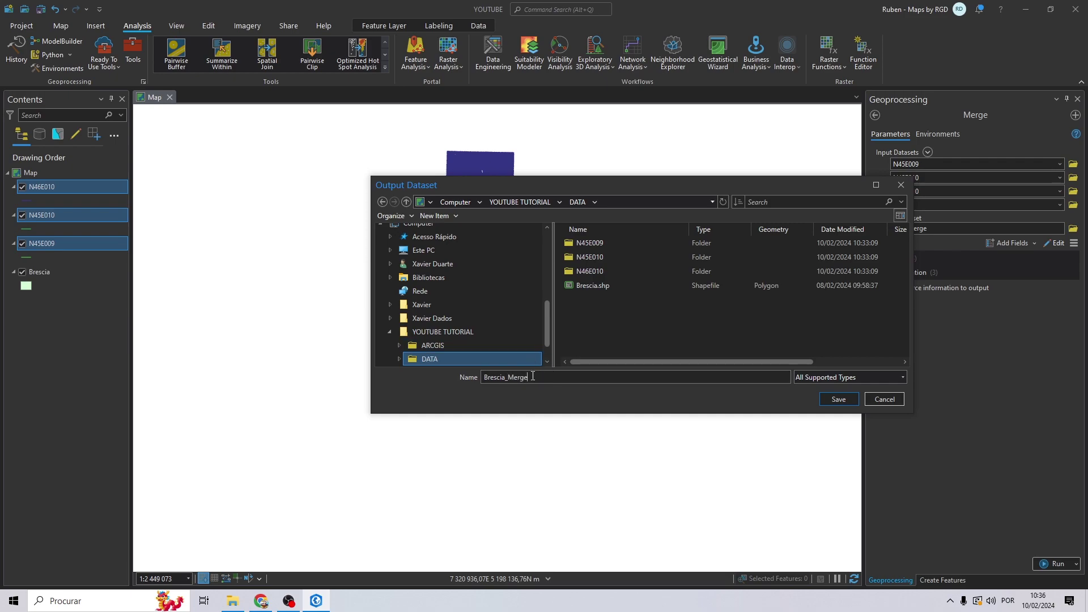
drag(528, 377, 507, 377)
text(CL)
click(838, 399)
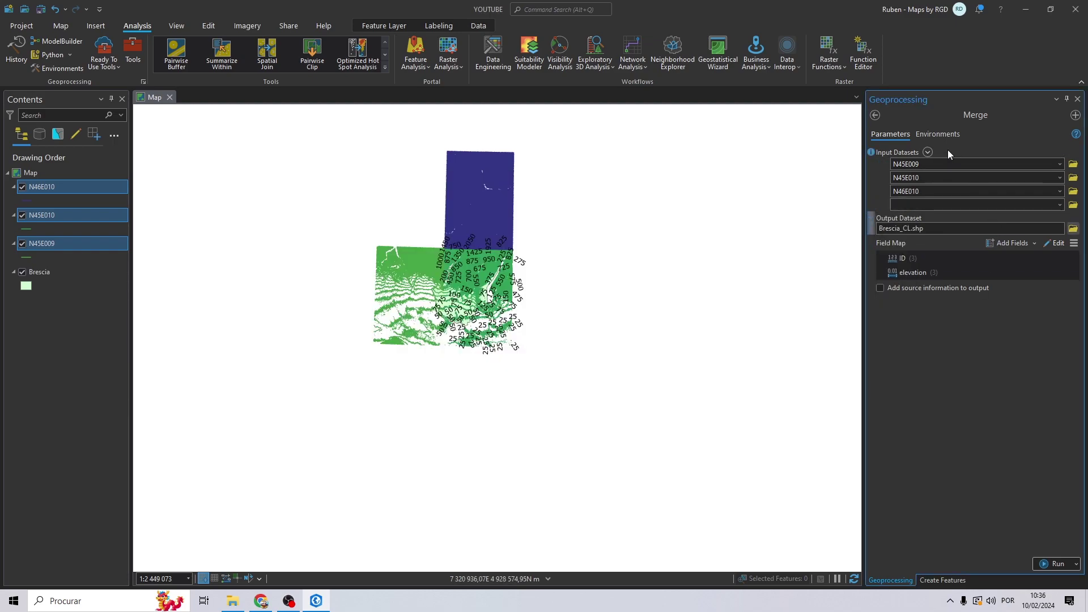
Check that Brescia's source spatial reference is RDN2008 Italy zone, then run Merge.
click(937, 134)
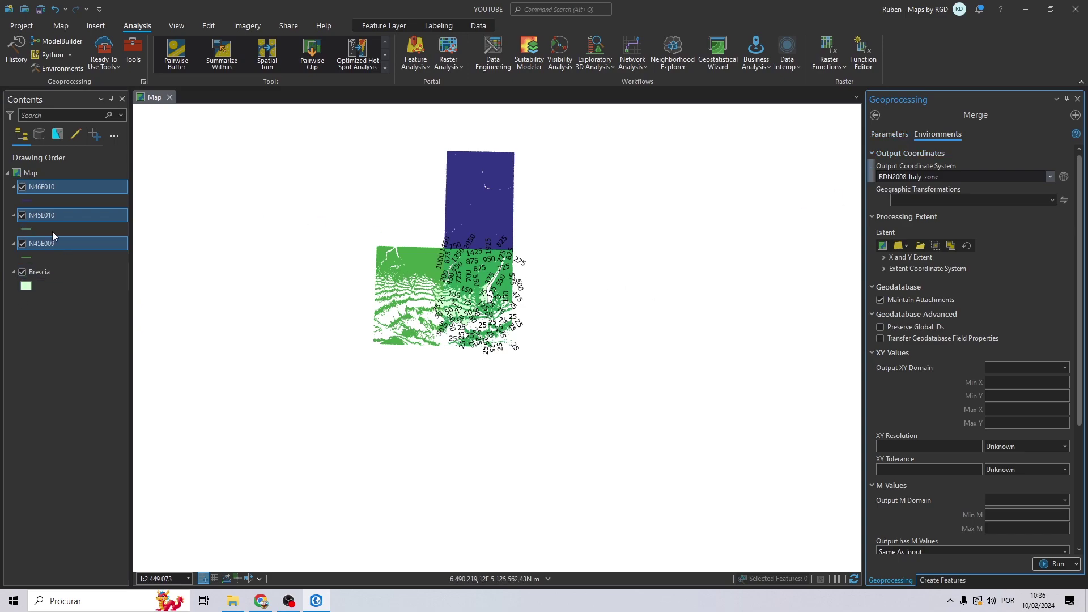
right_click(59, 271)
click(91, 572)
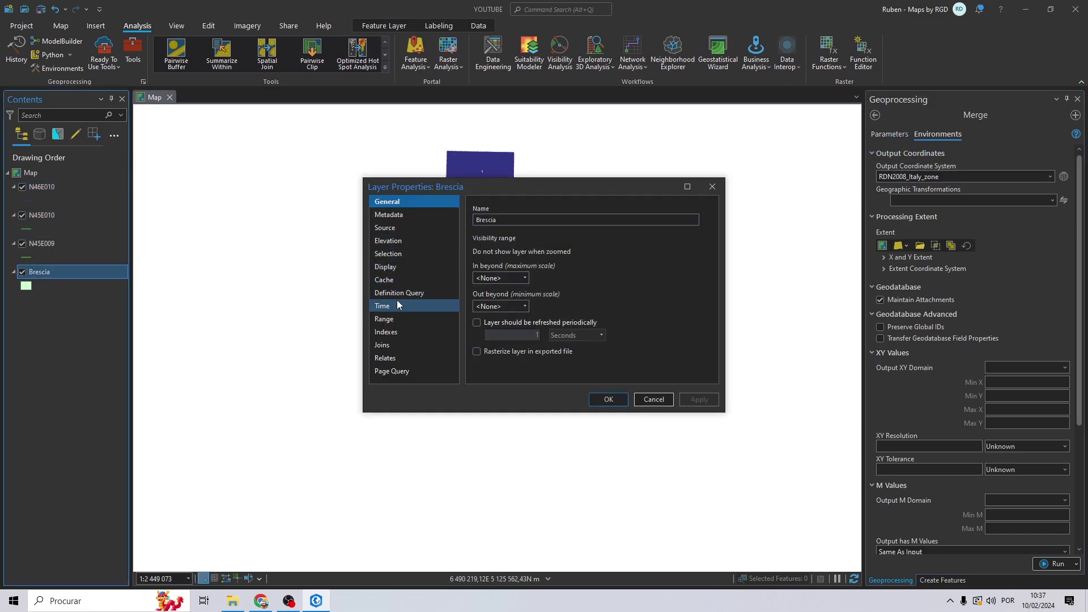
click(402, 227)
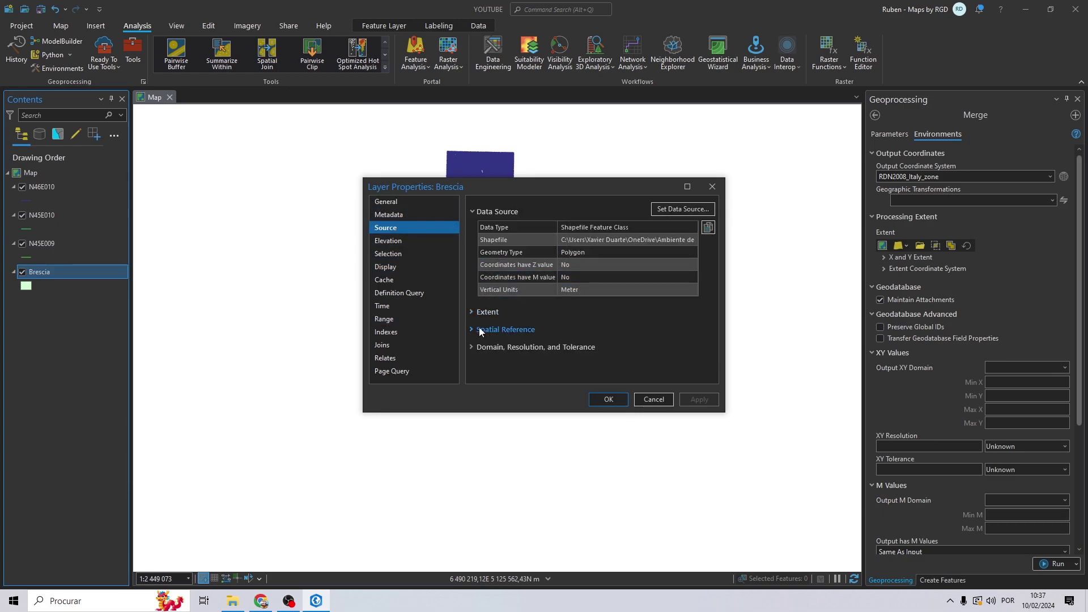
click(479, 331)
scroll(596, 328, down, 3)
scroll(595, 323, up, 2)
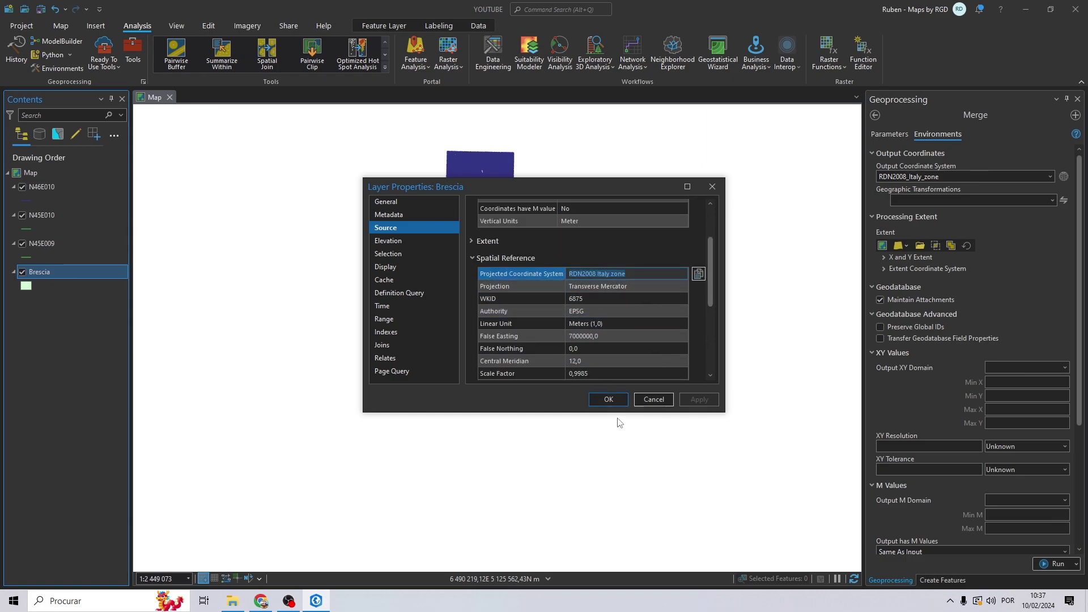
click(611, 402)
click(1037, 563)
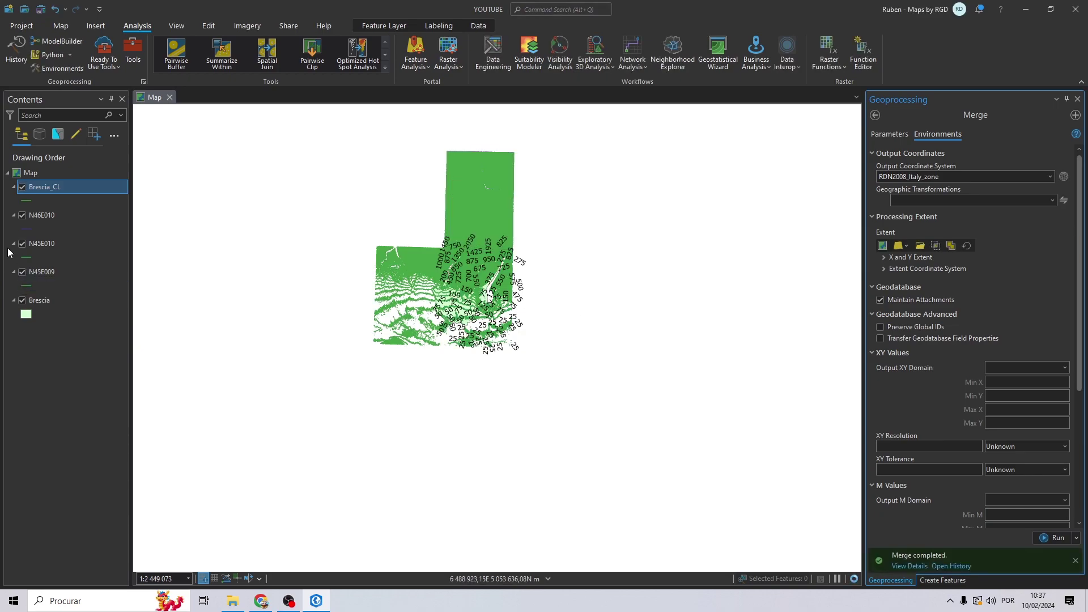
Remove the N46E010, N45E010 and N45E009 tile layers from Contents.
click(60, 214)
shift+click(49, 271)
right_click(49, 271)
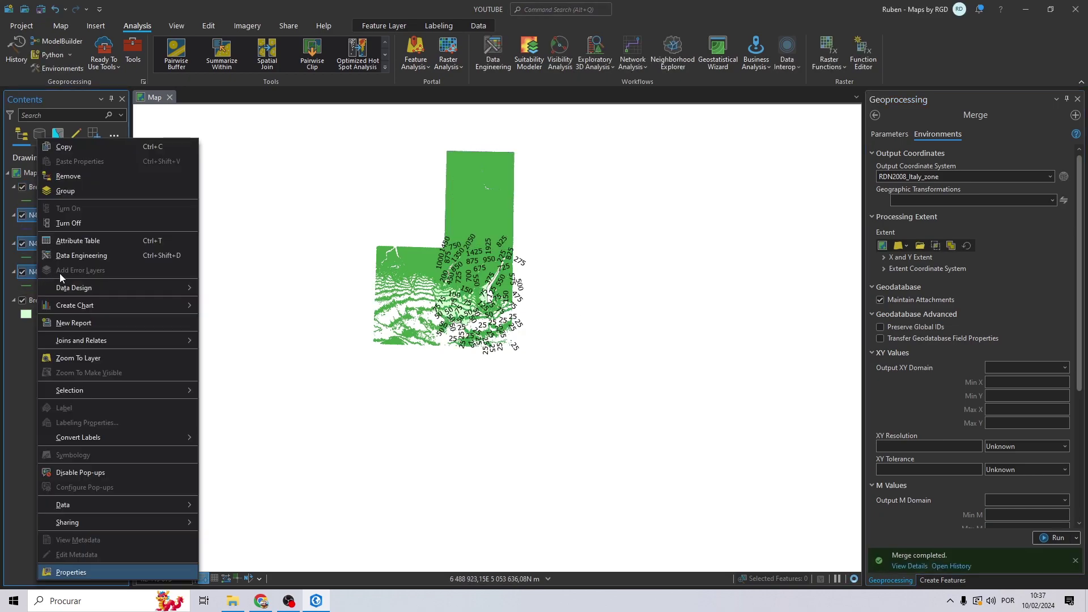
click(77, 178)
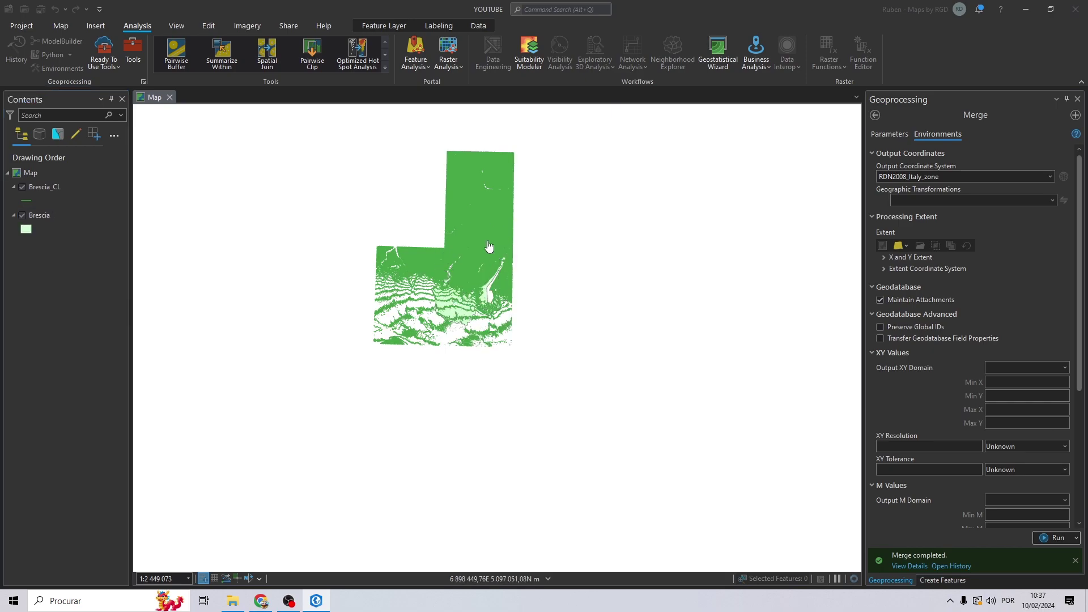
click(875, 115)
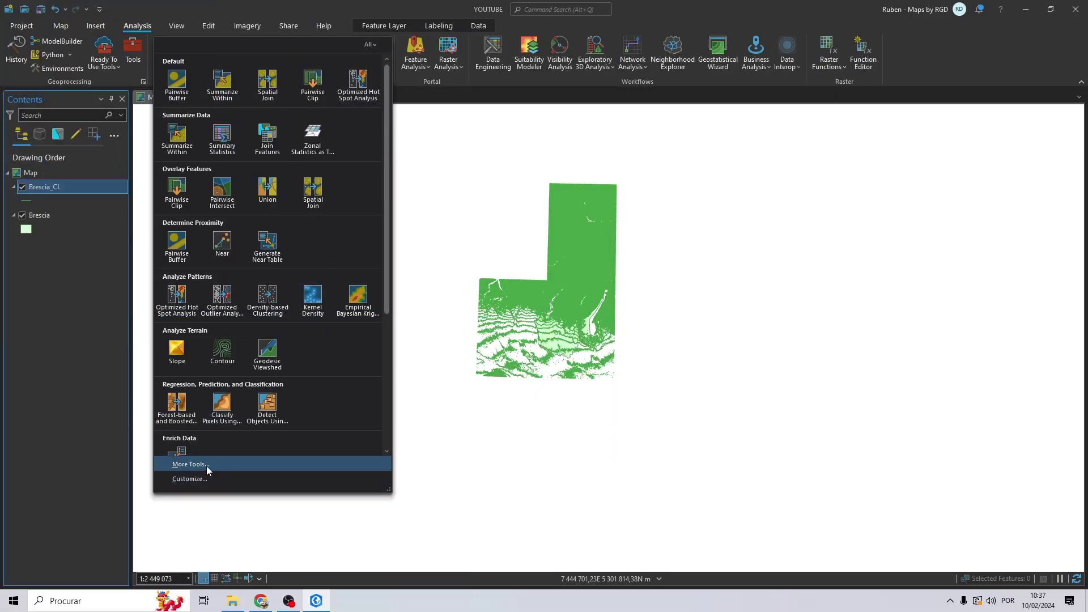
Open Create TIN and make a new TIN folder inside DATA for its output.
click(205, 465)
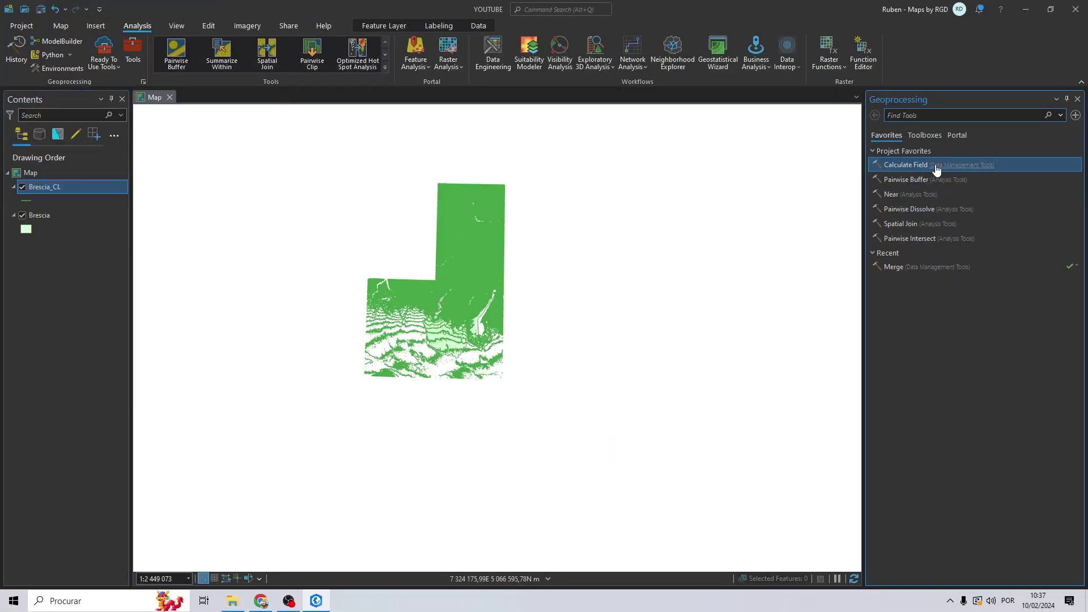
text(create)
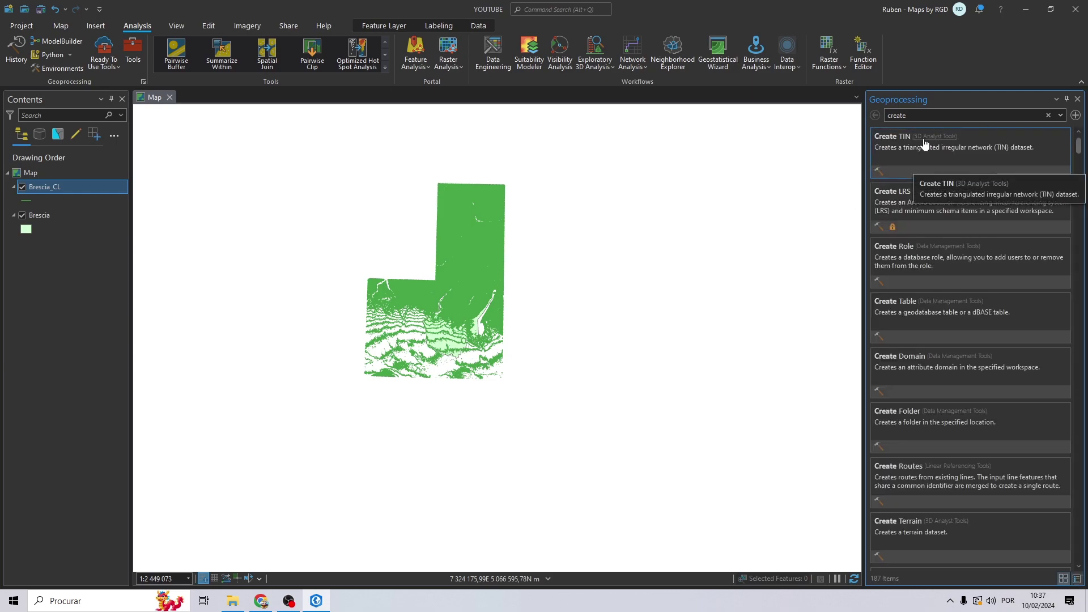
click(934, 142)
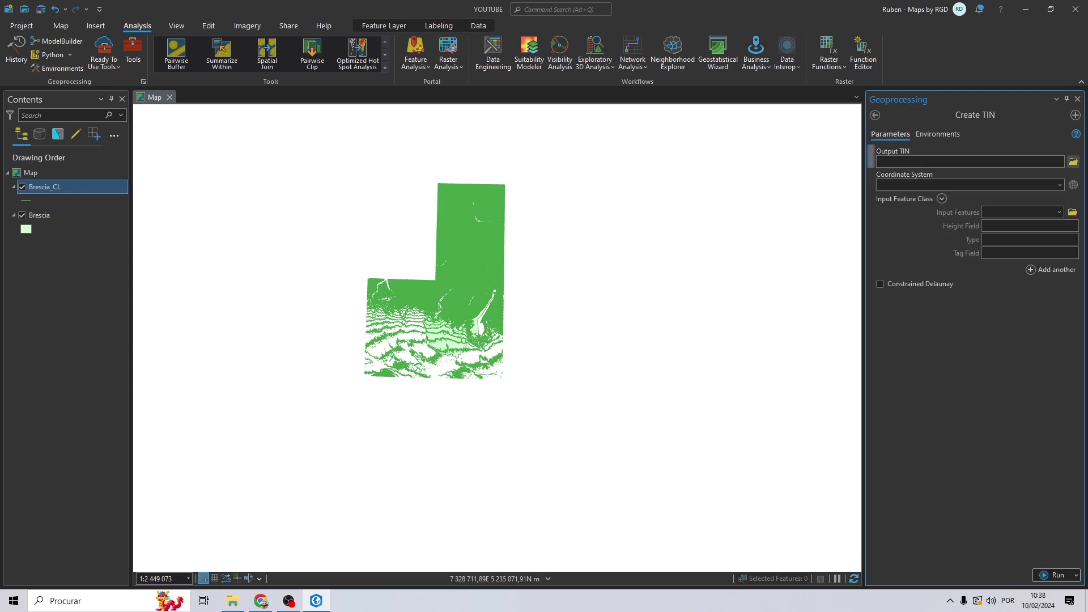
click(1072, 162)
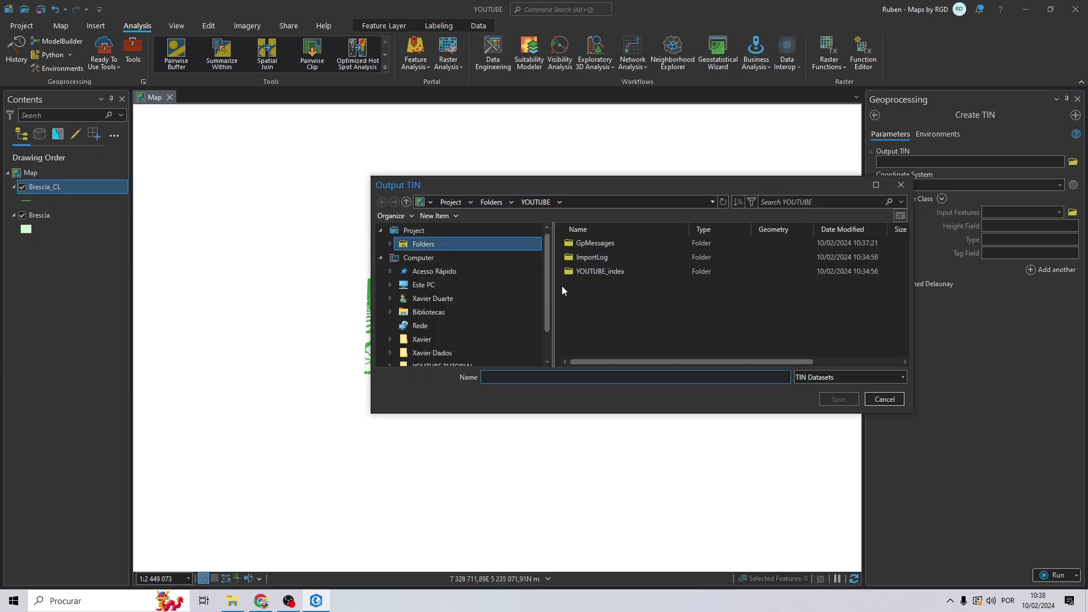
scroll(453, 314, down, 1)
click(448, 336)
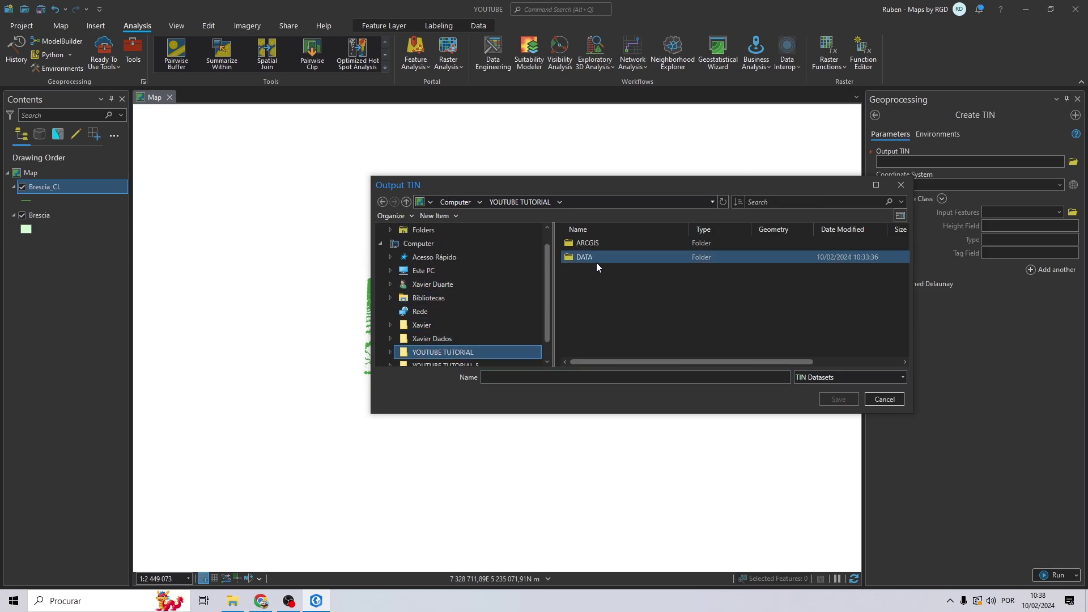
double_click(592, 258)
right_click(568, 300)
click(606, 309)
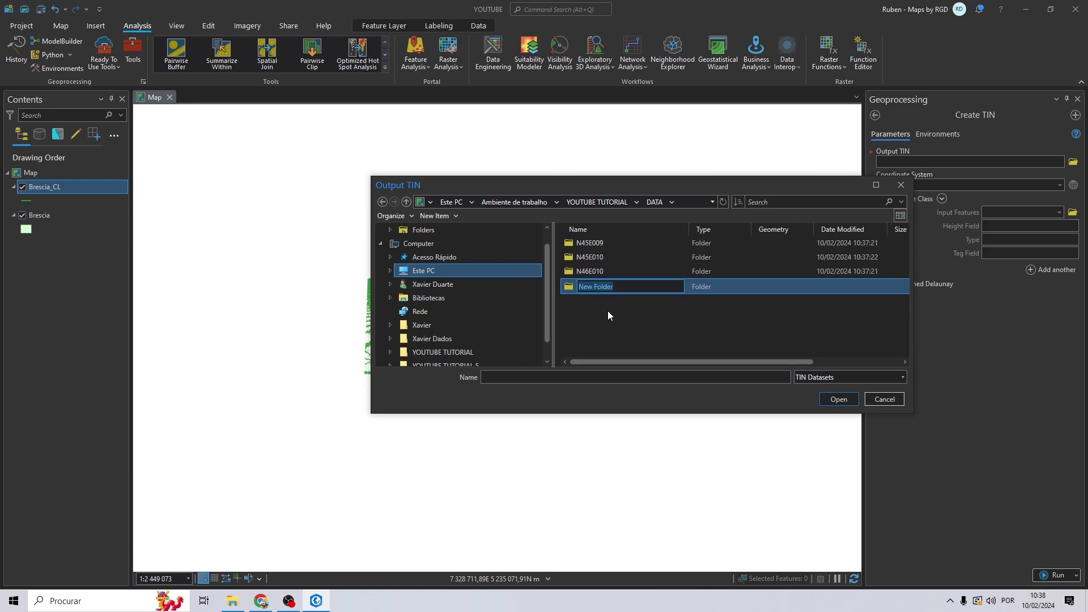
key(Return)
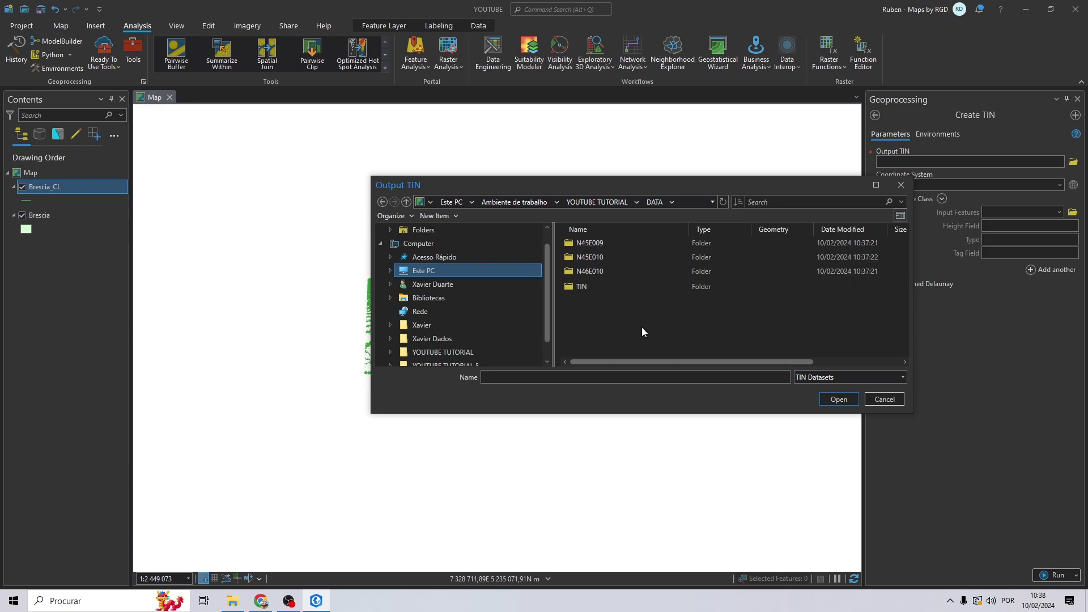
click(600, 292)
click(838, 398)
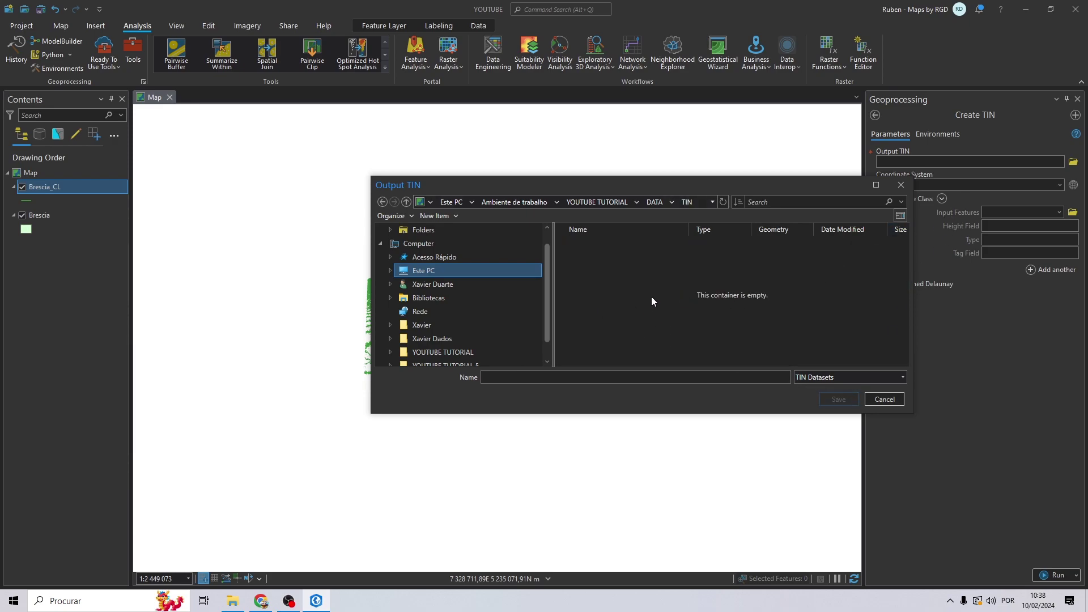
Name the output TIN 'tin' and set its coordinate system to the current map's.
click(564, 374)
text(tin)
click(838, 399)
click(1059, 185)
click(1023, 197)
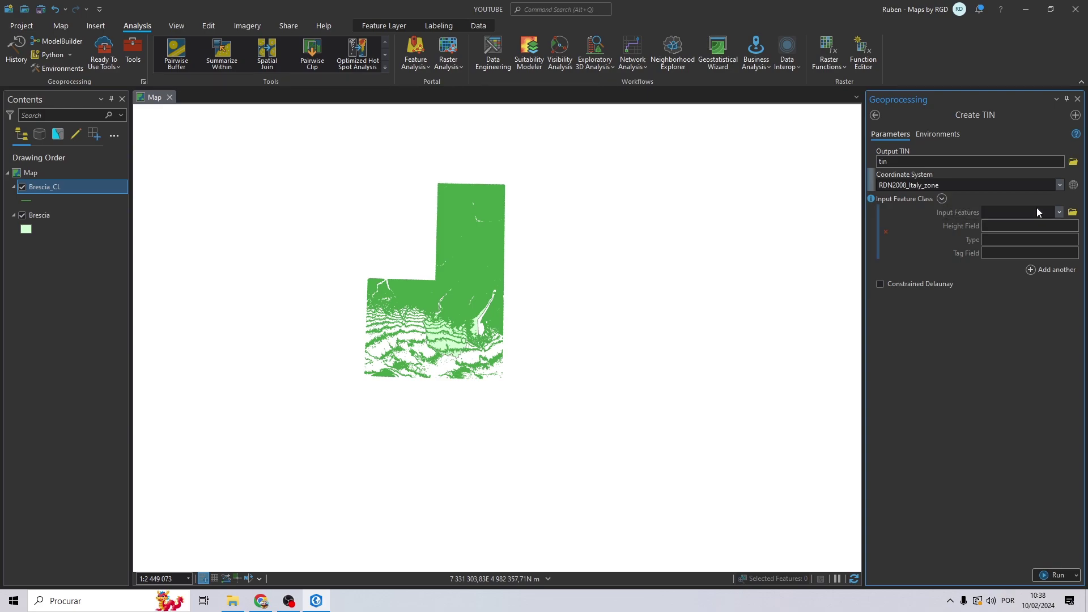
Add Brescia_CL to Create TIN as soft lines with elevation as the height field.
click(25, 223)
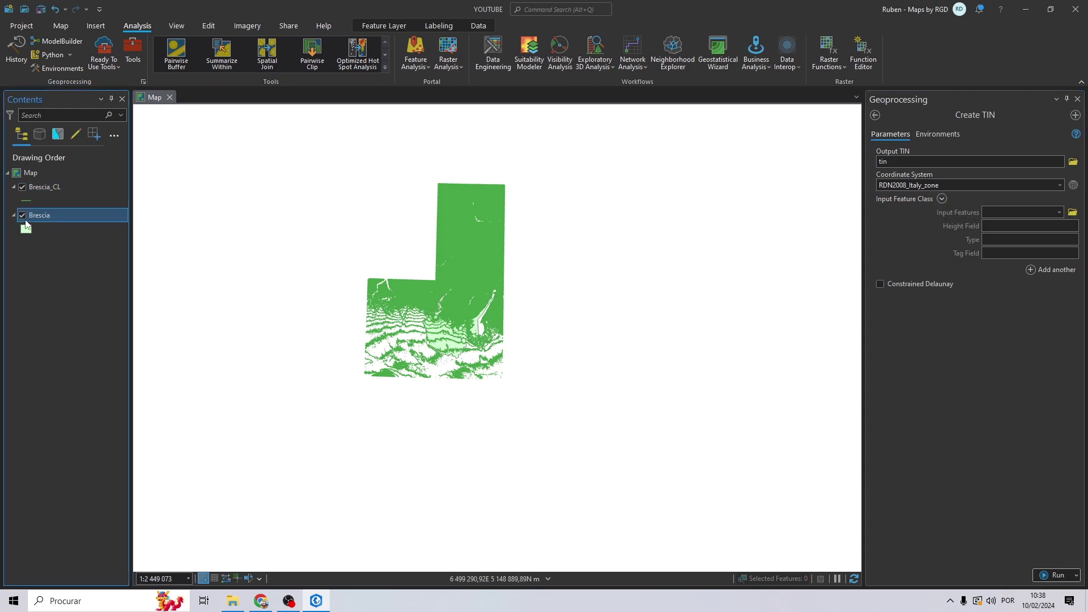
click(46, 186)
drag(1016, 218, 1016, 218)
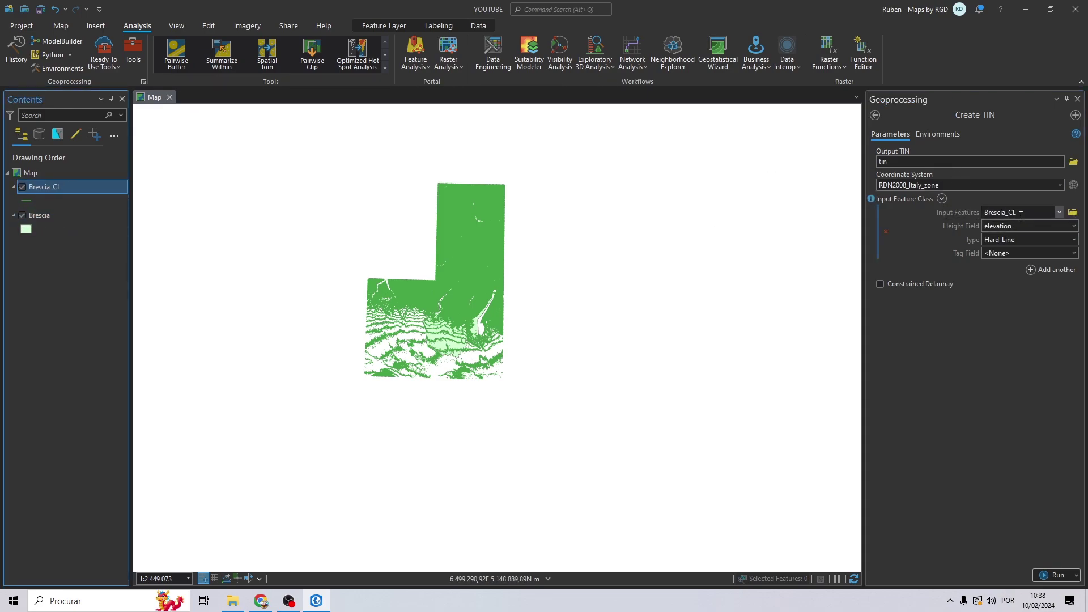
click(1074, 226)
click(998, 263)
click(1074, 240)
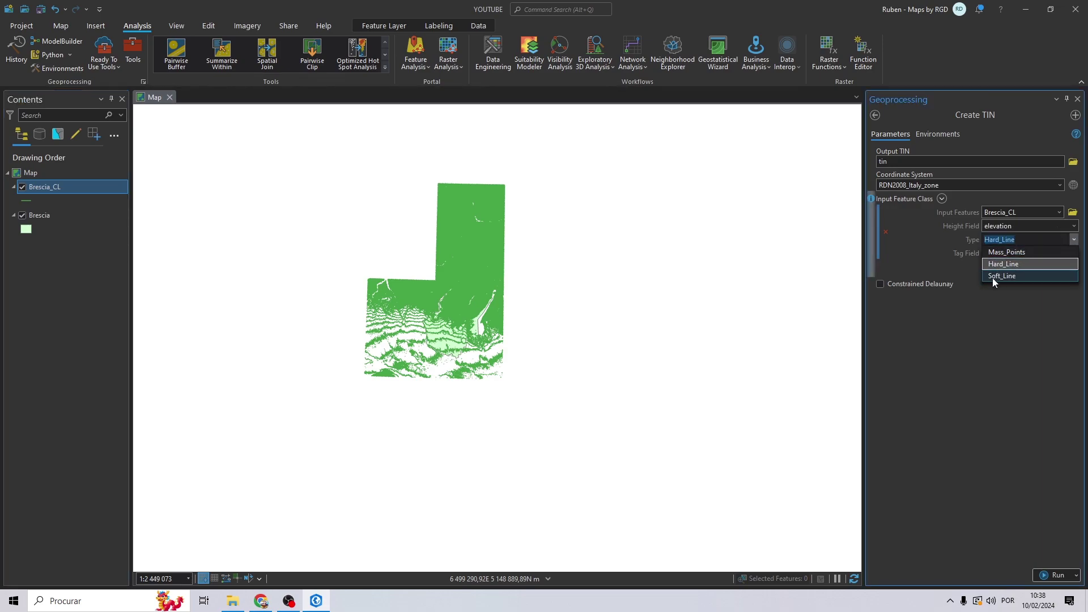
click(1002, 276)
Add Brescia as the Soft_Clip input and set output coordinates to RDN2008_Italy_zone.
drag(45, 215, 1037, 271)
click(1059, 269)
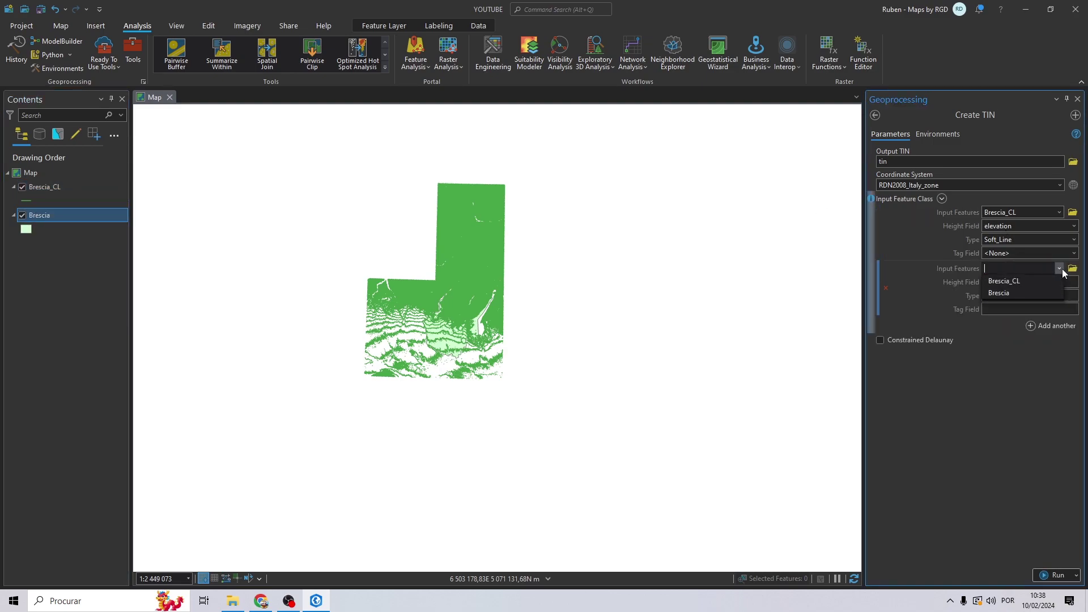
click(1002, 293)
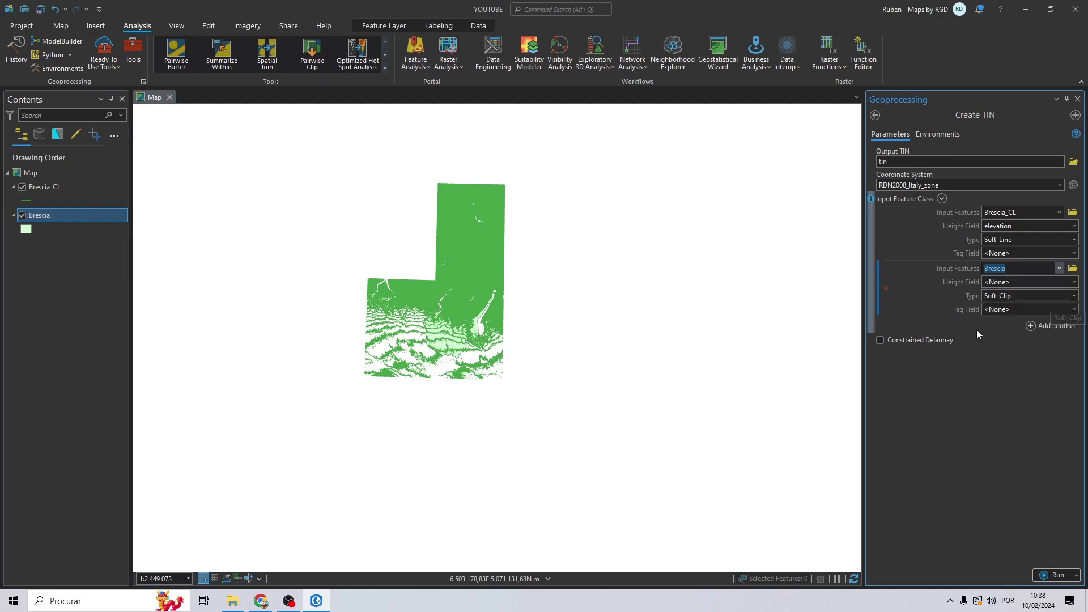
click(937, 135)
click(1059, 176)
click(937, 188)
click(890, 134)
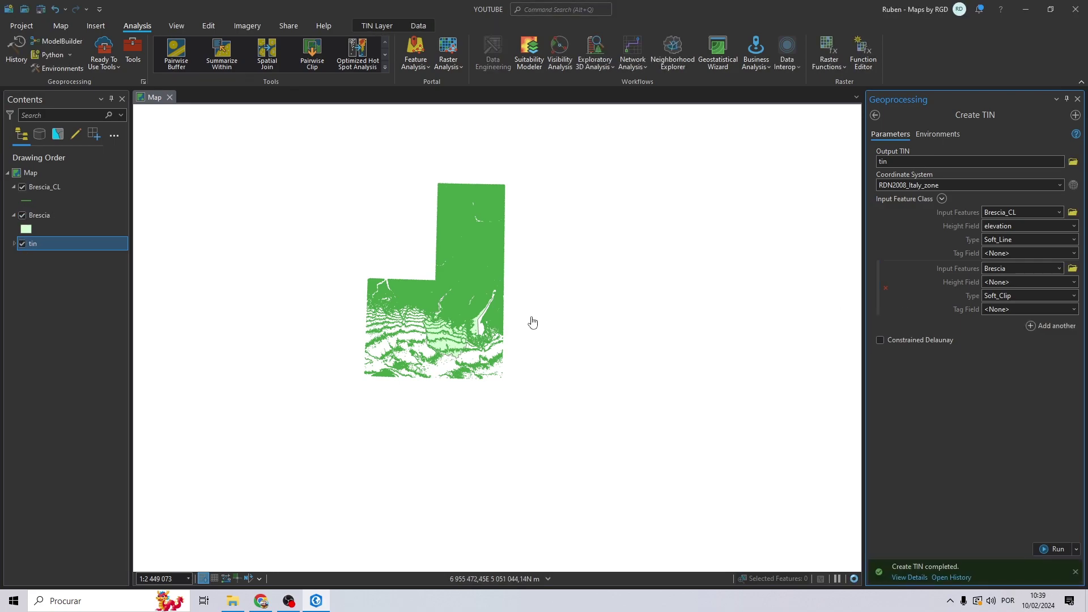
Hide Brescia_CL and Brescia, expand the tin legend, and zoom around the elevation classes.
click(22, 215)
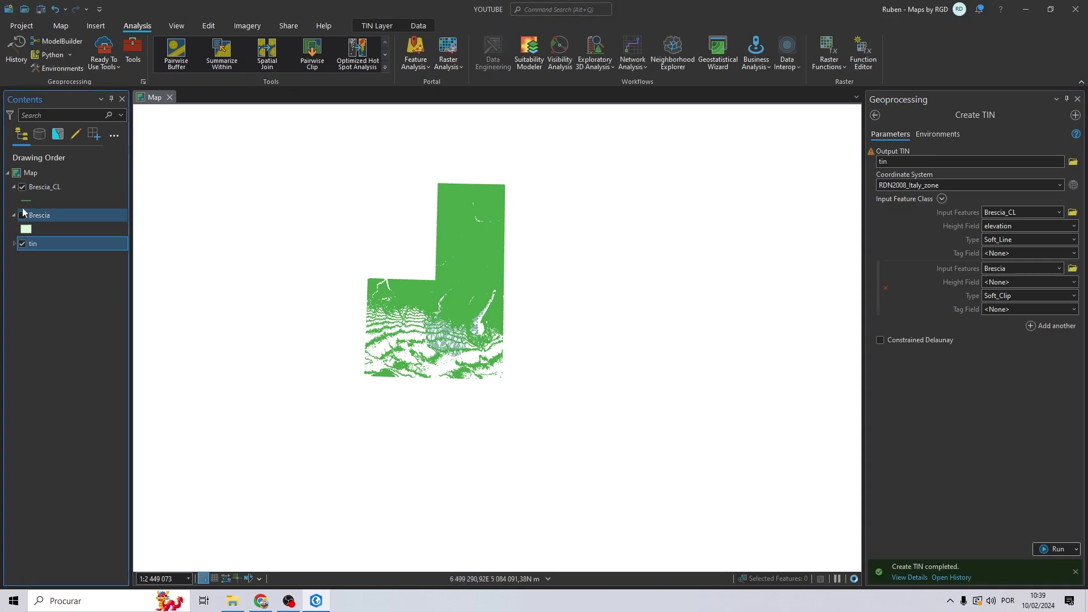
click(22, 187)
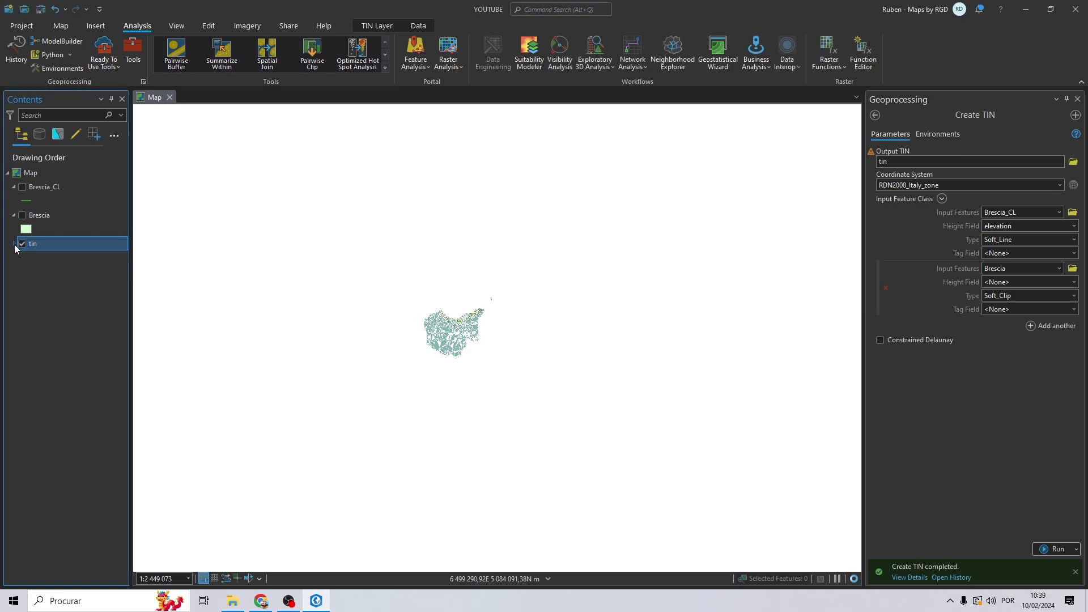
click(13, 243)
scroll(469, 304, up, 5)
scroll(418, 306, down, 4)
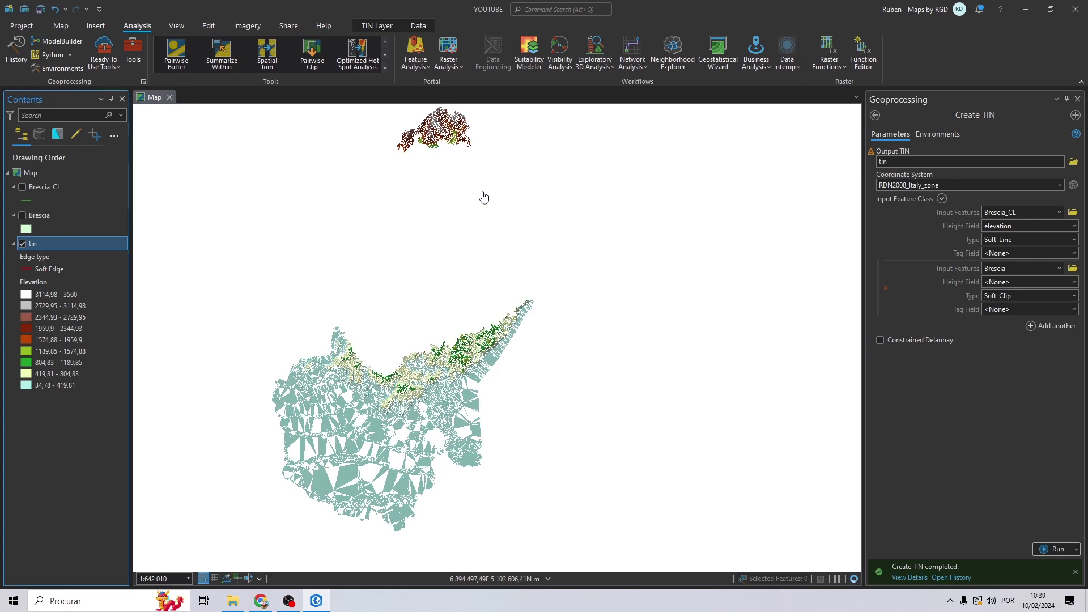
scroll(465, 330, up, 2)
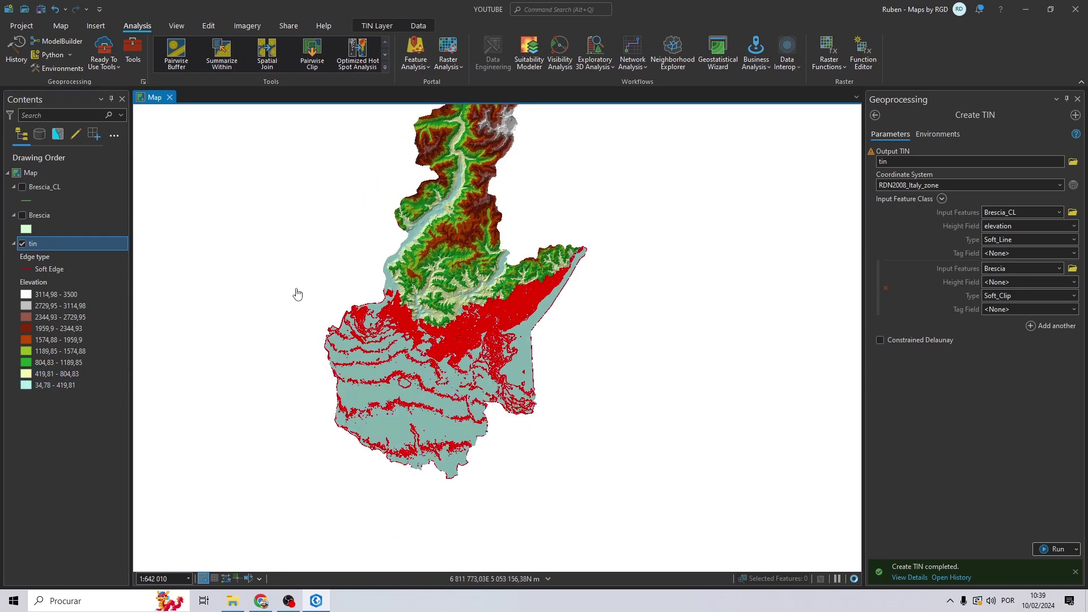
scroll(423, 306, up, 4)
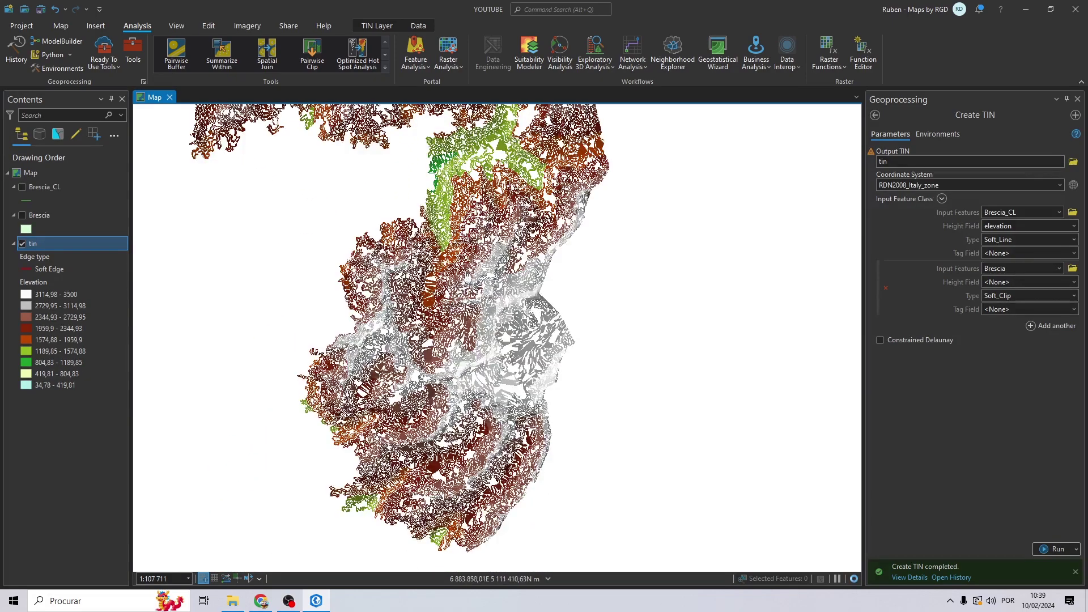
scroll(453, 343, down, 5)
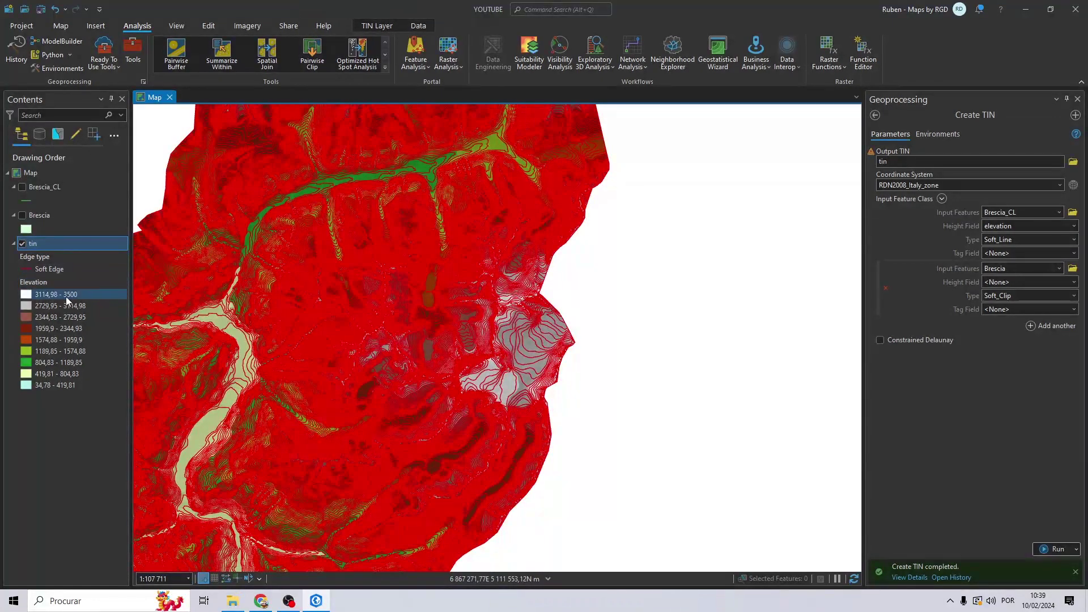
scroll(354, 291, down, 2)
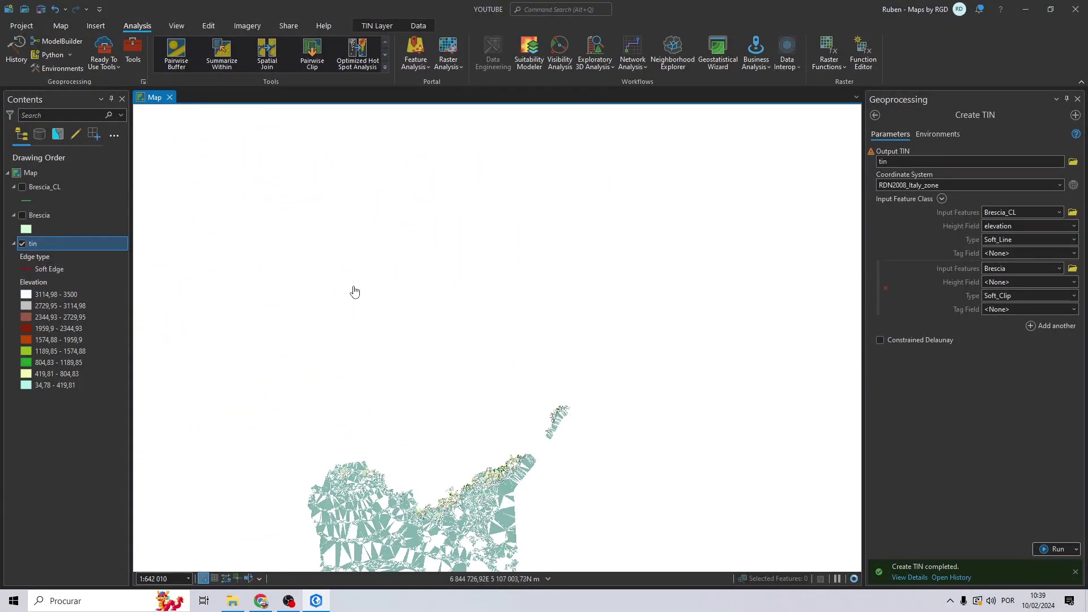
Open TIN To Raster and set the tin surface as the input TIN.
click(875, 115)
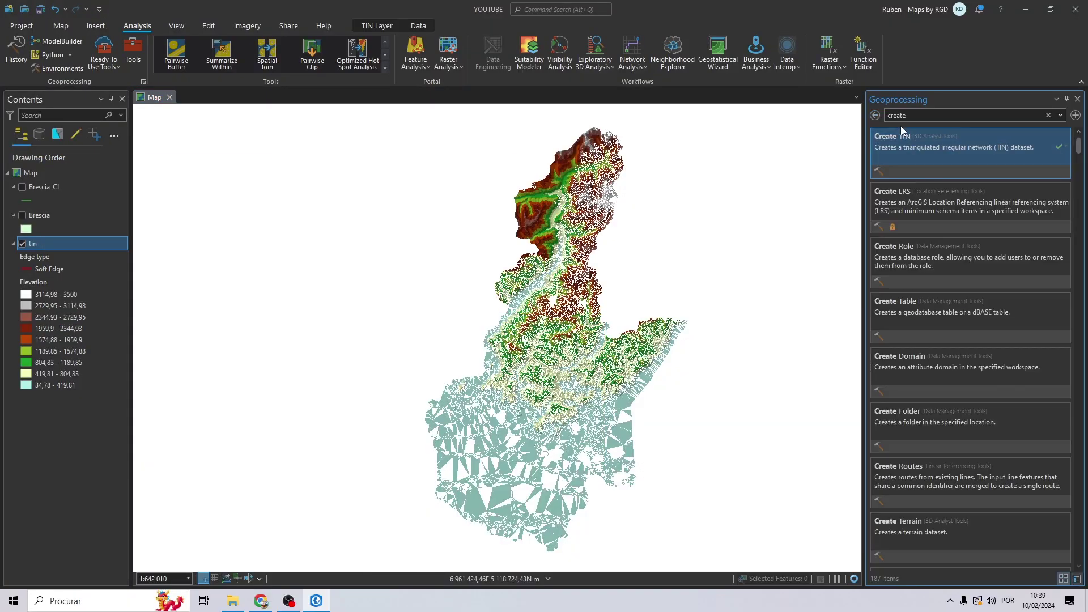
key(ctrl+a)
text(ti)
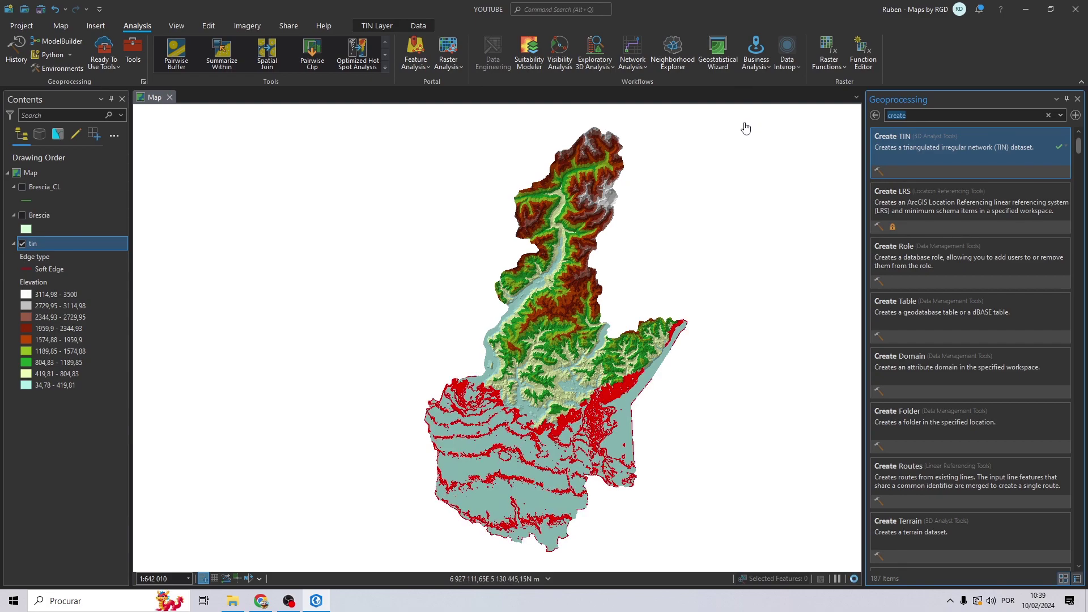
text(n to raster)
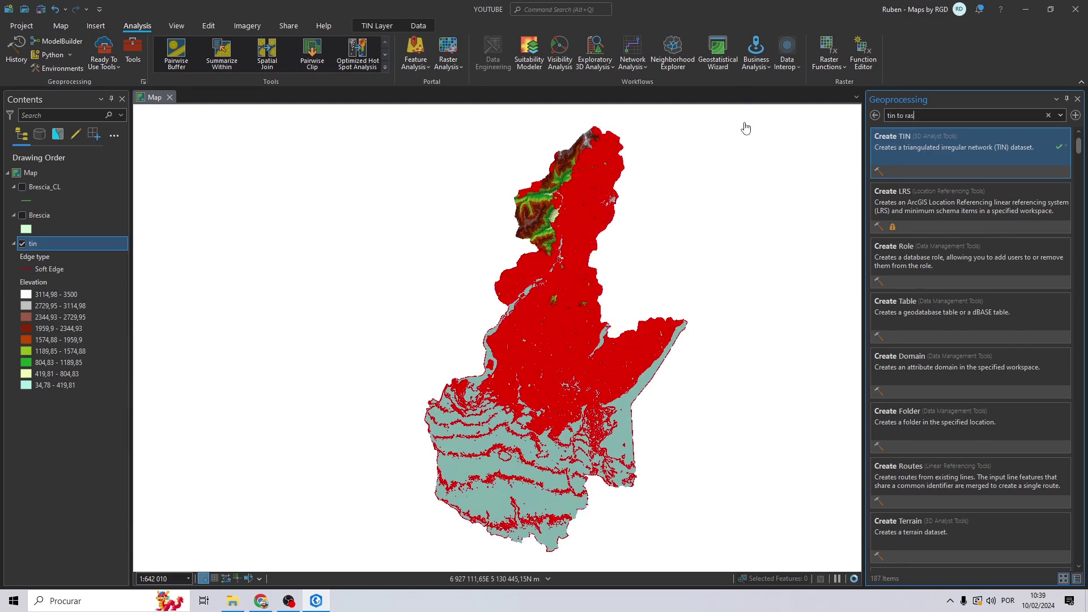
click(876, 139)
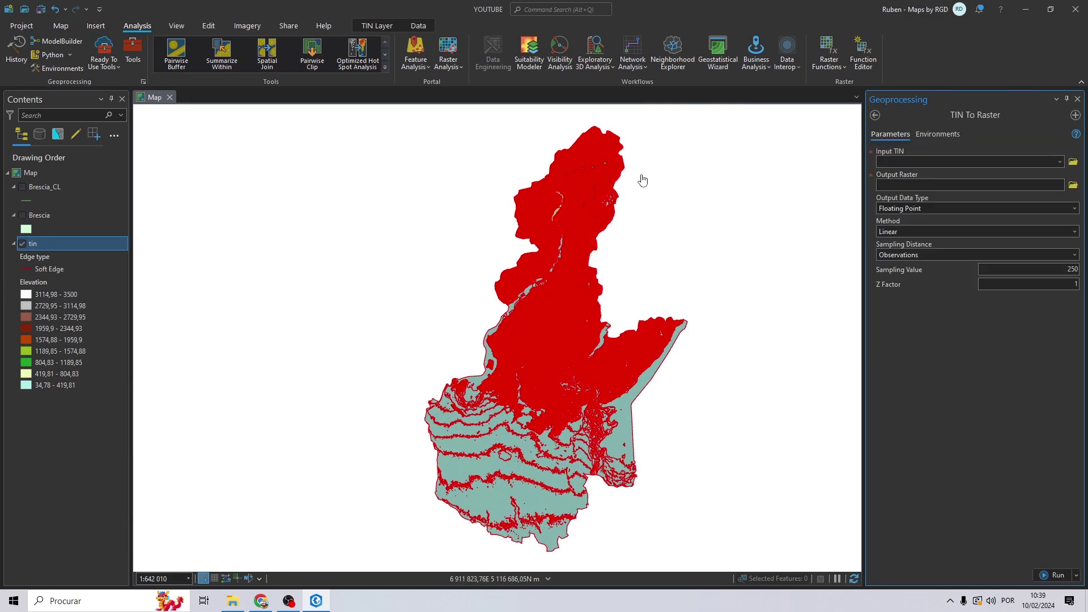
drag(47, 250, 909, 161)
Save the output raster as R_Brescia in the DATA folder.
click(1073, 185)
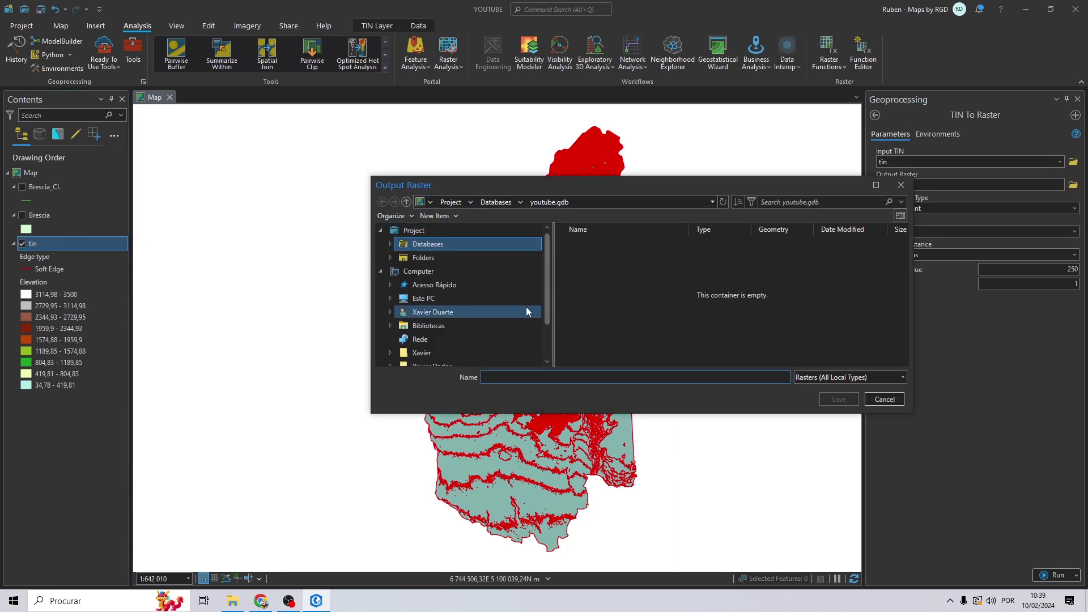
scroll(454, 312, down, 3)
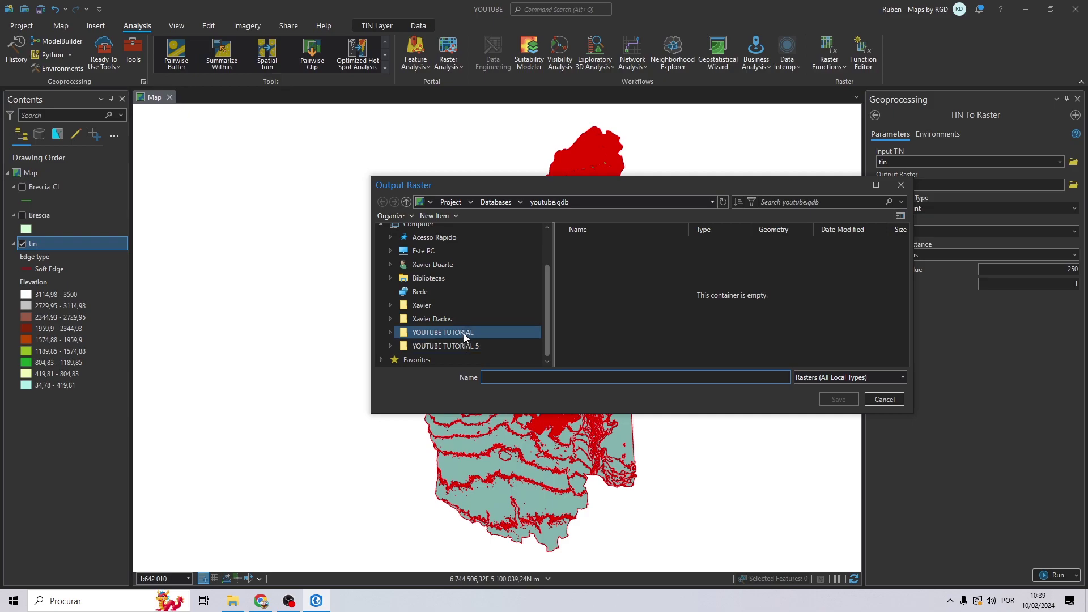
click(464, 339)
double_click(602, 257)
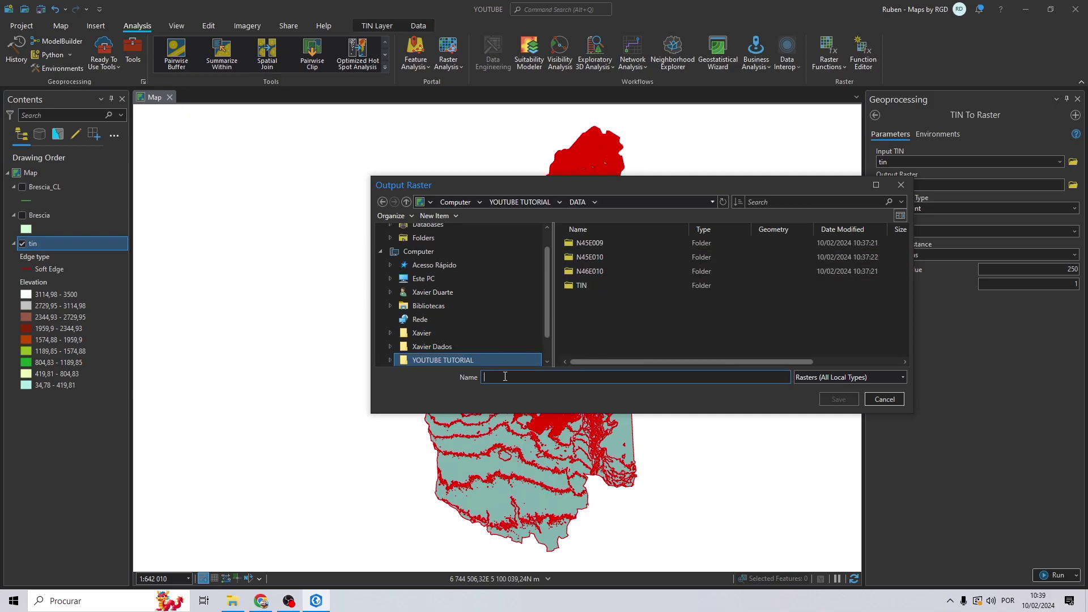
text(R_Brescia)
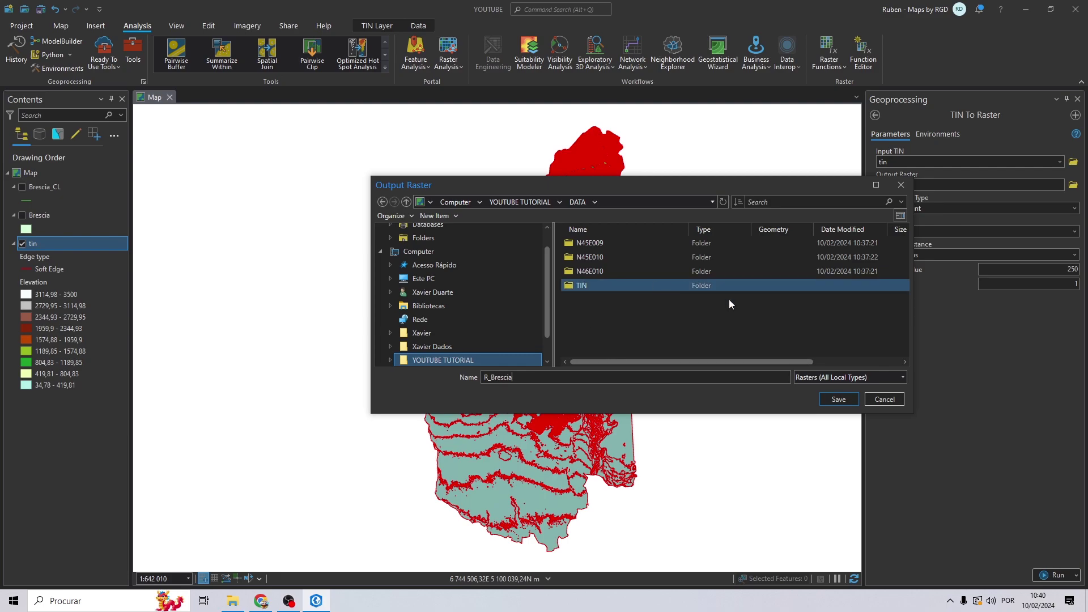
click(838, 399)
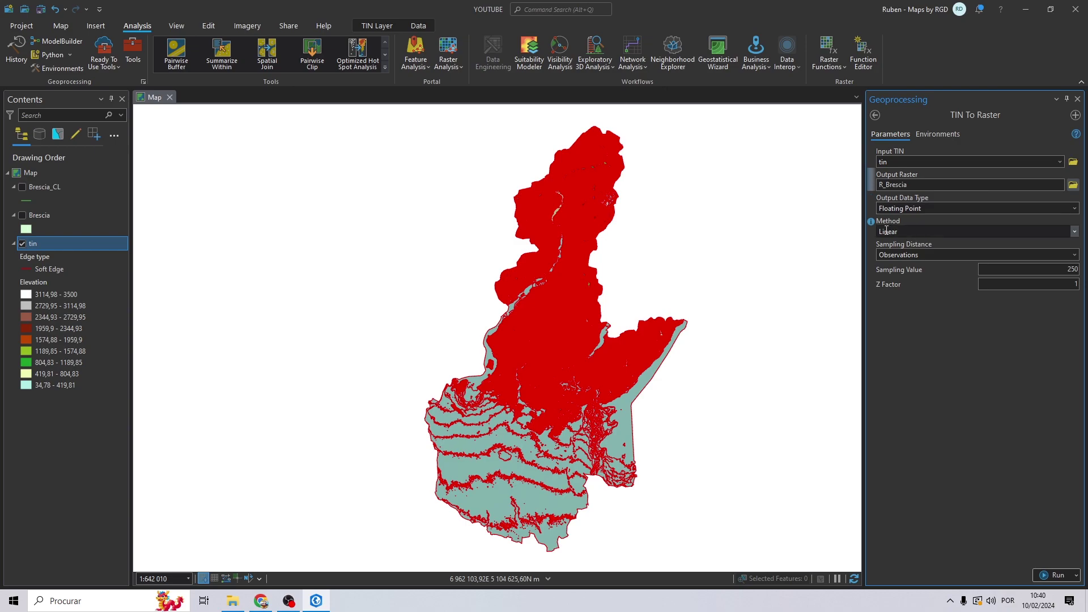
Set the sampling distance to Cell Size 25.
click(1014, 255)
click(973, 273)
double_click(1014, 266)
text(25)
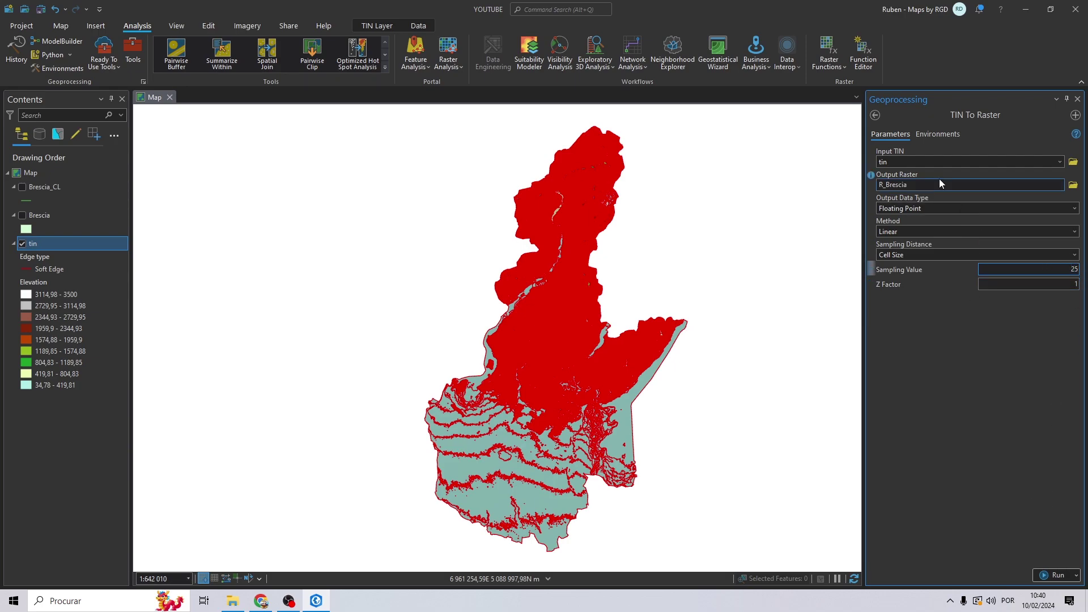
Set the output coordinate system to Current Map and run the conversion.
click(937, 134)
click(1031, 176)
click(1028, 189)
click(888, 134)
click(1056, 574)
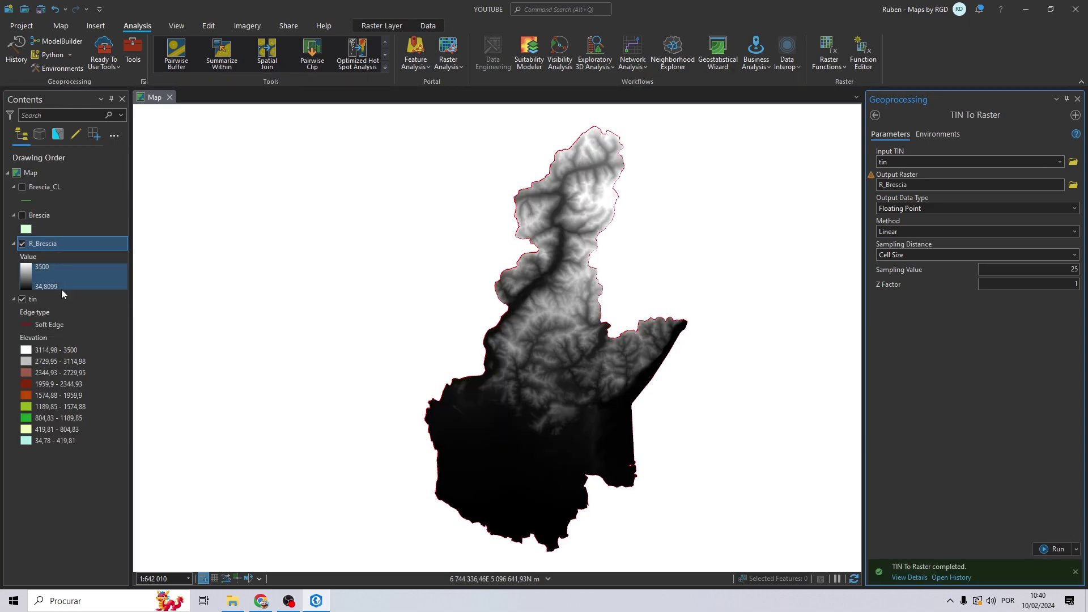
Remove the tin layer from the map and close the TIN To Raster tool.
right_click(53, 302)
click(85, 325)
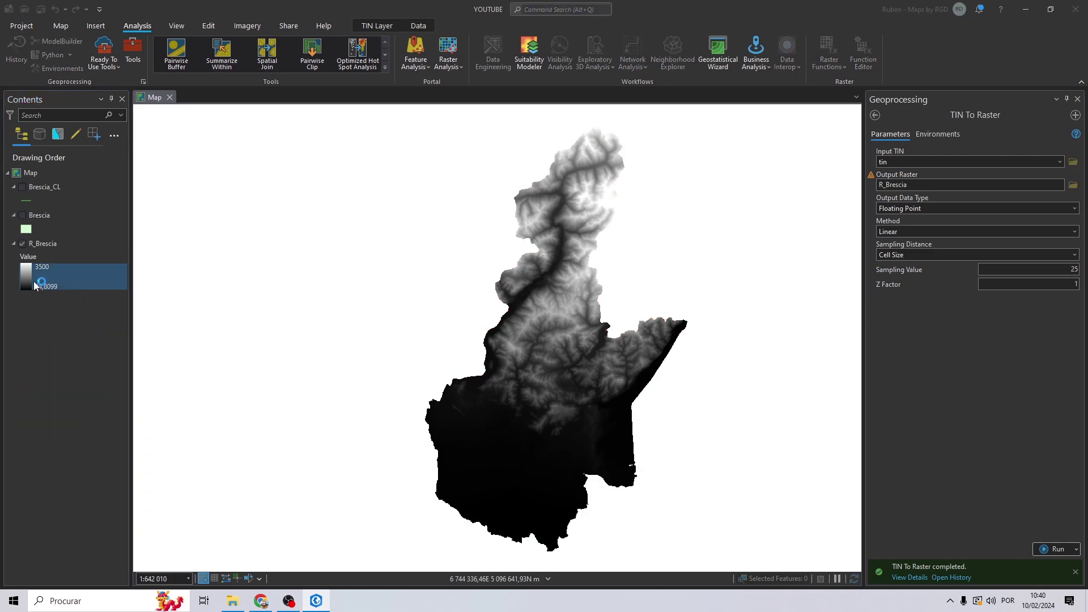
click(24, 274)
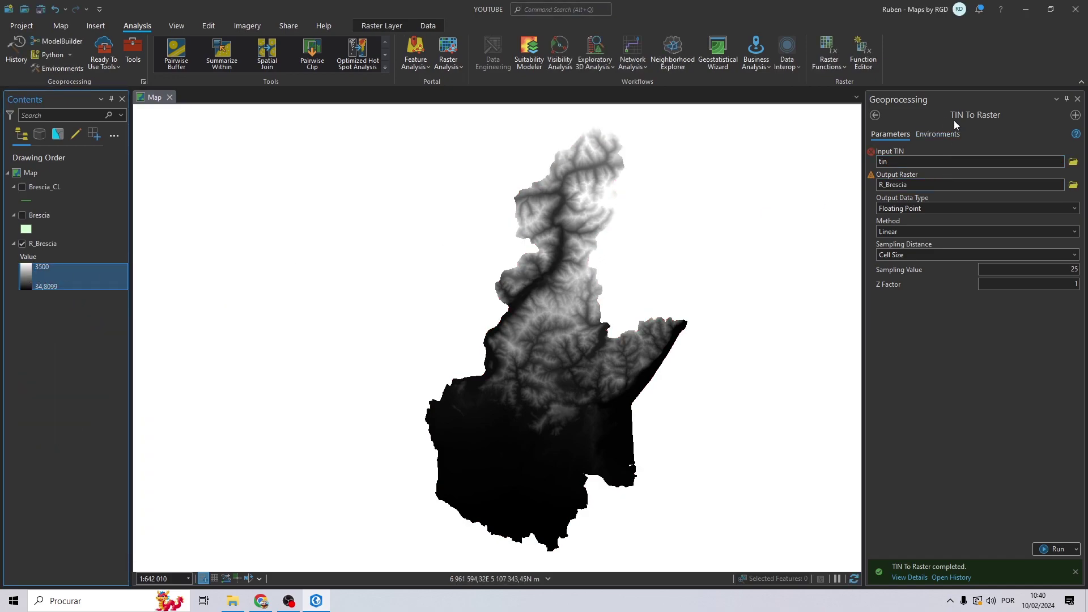
click(1077, 99)
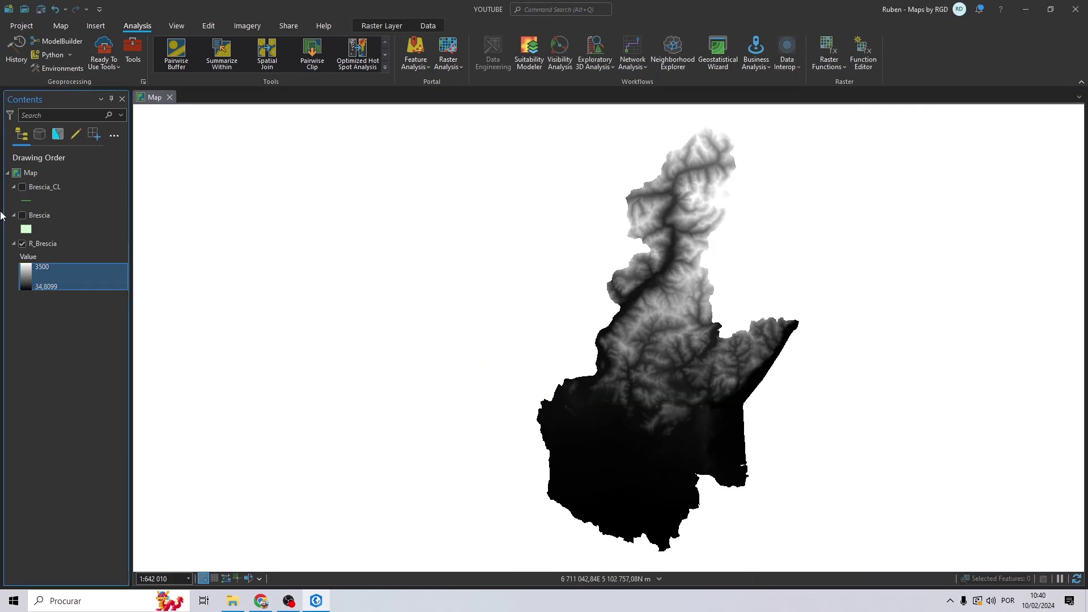
Apply the green-yellow-red colour ramp to R_Brescia's symbology.
click(25, 271)
click(943, 187)
click(950, 314)
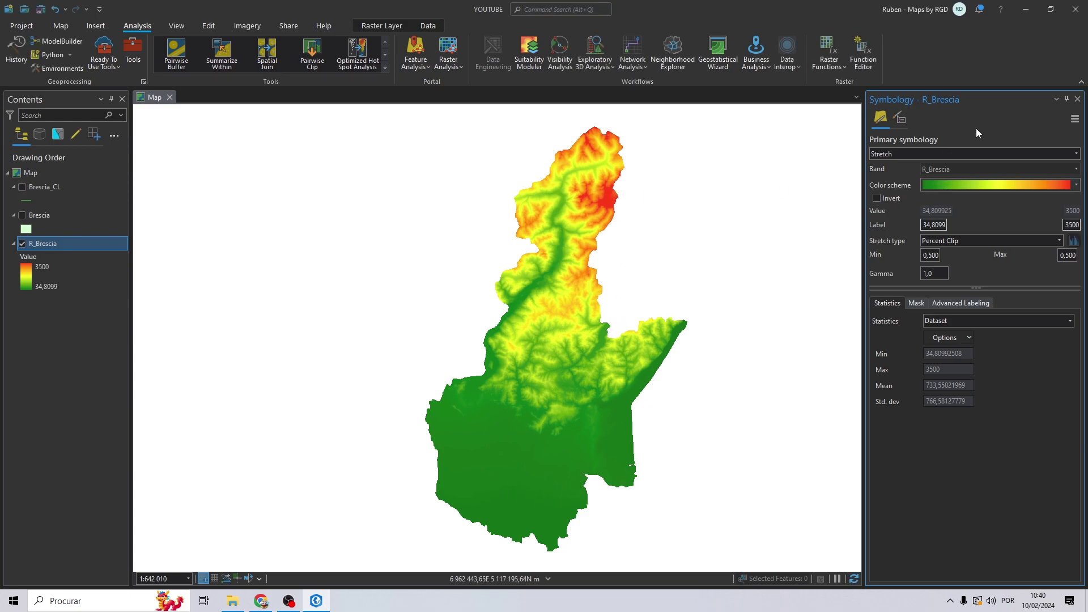
click(1077, 99)
drag(580, 238, 526, 285)
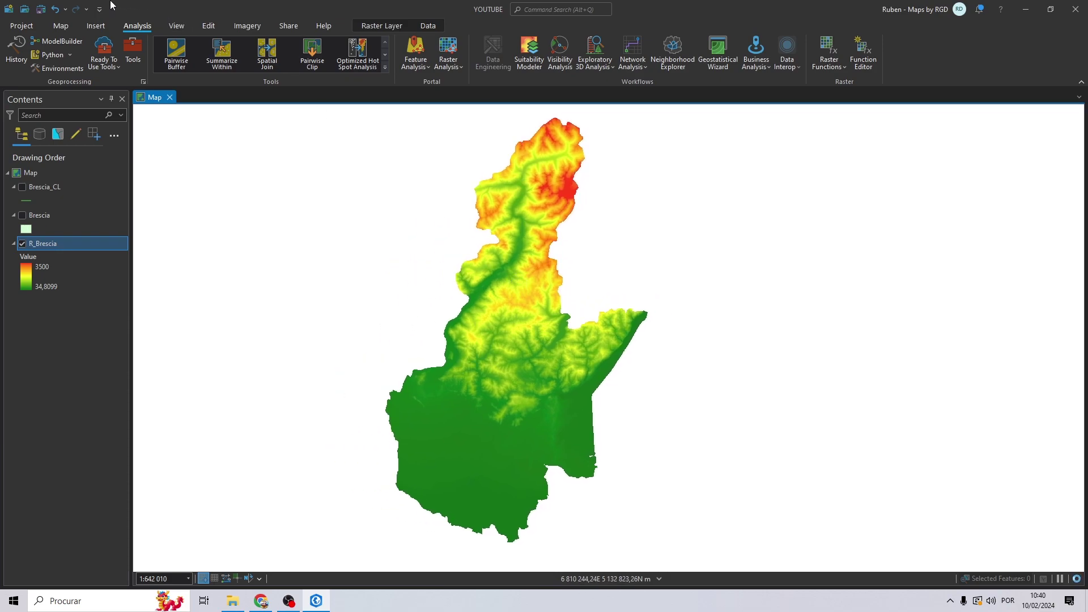
Open the full geoprocessing tool search from the Analysis gallery and search 'aspect'.
click(384, 67)
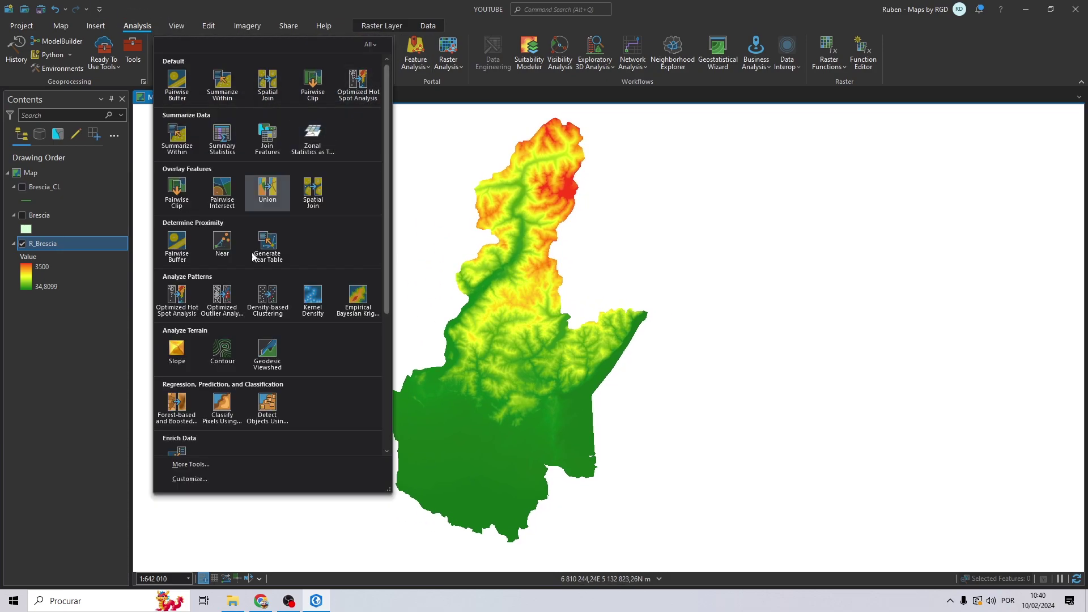
click(190, 465)
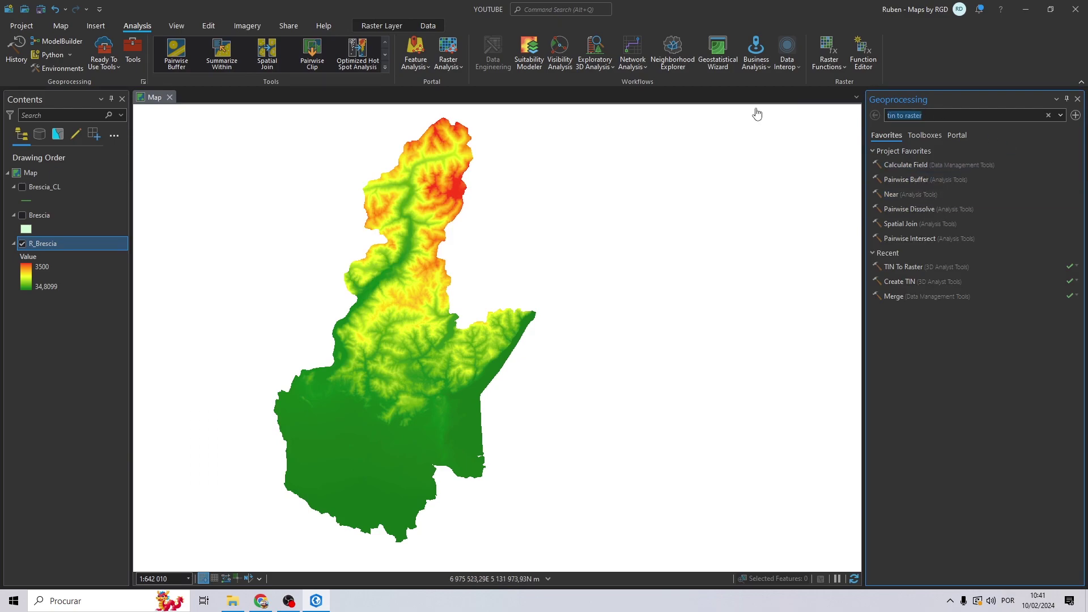
text(aspect)
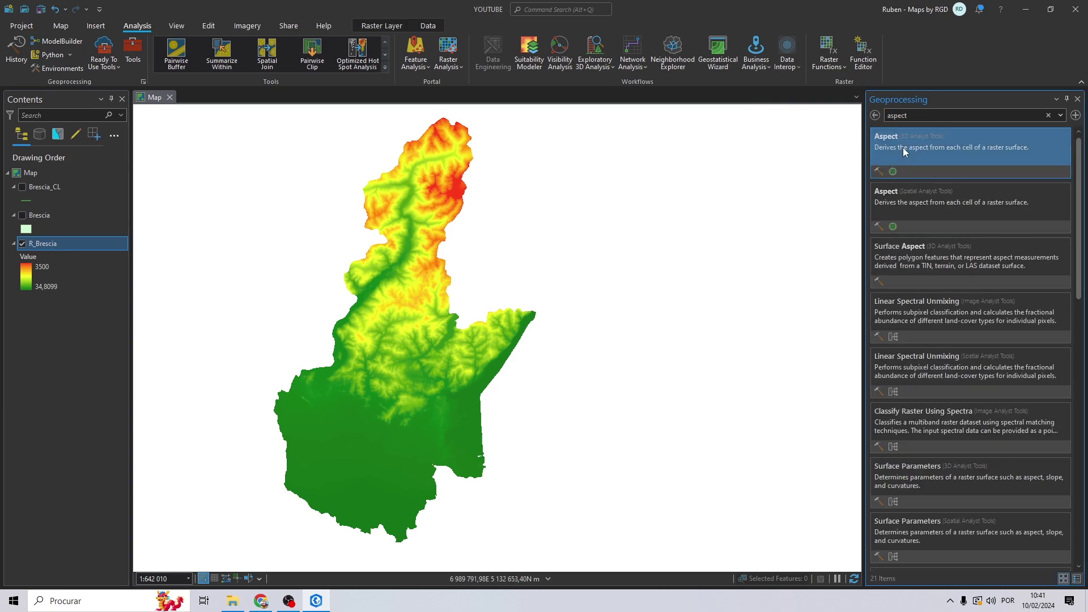
Open the 3D Analyst Aspect tool on R_Brescia, saving output Asp_Brescia in DATA.
click(903, 148)
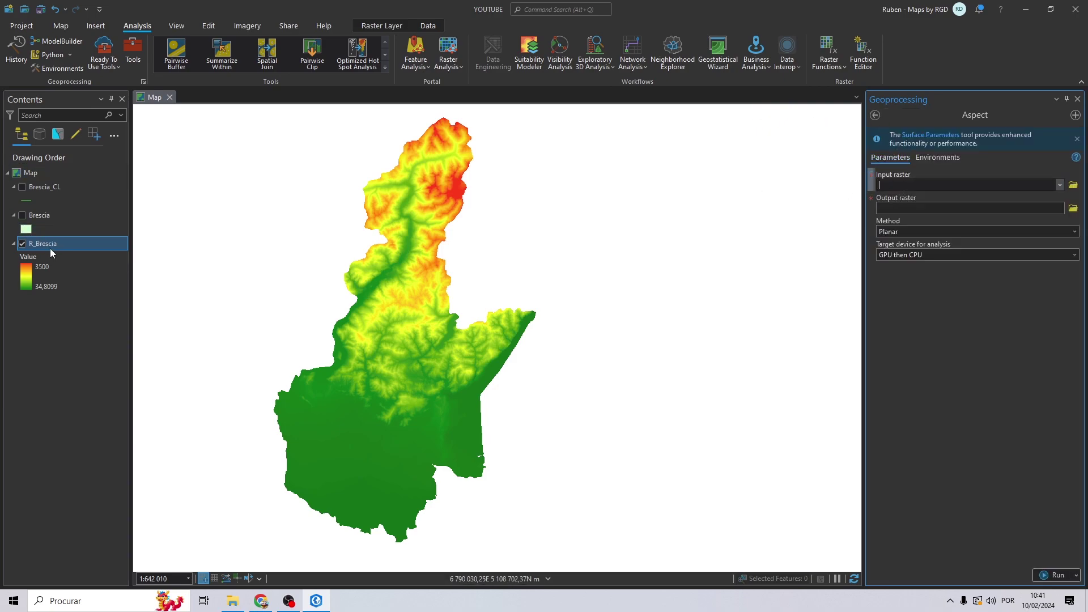
drag(50, 244, 704, 224)
drag(900, 192, 907, 186)
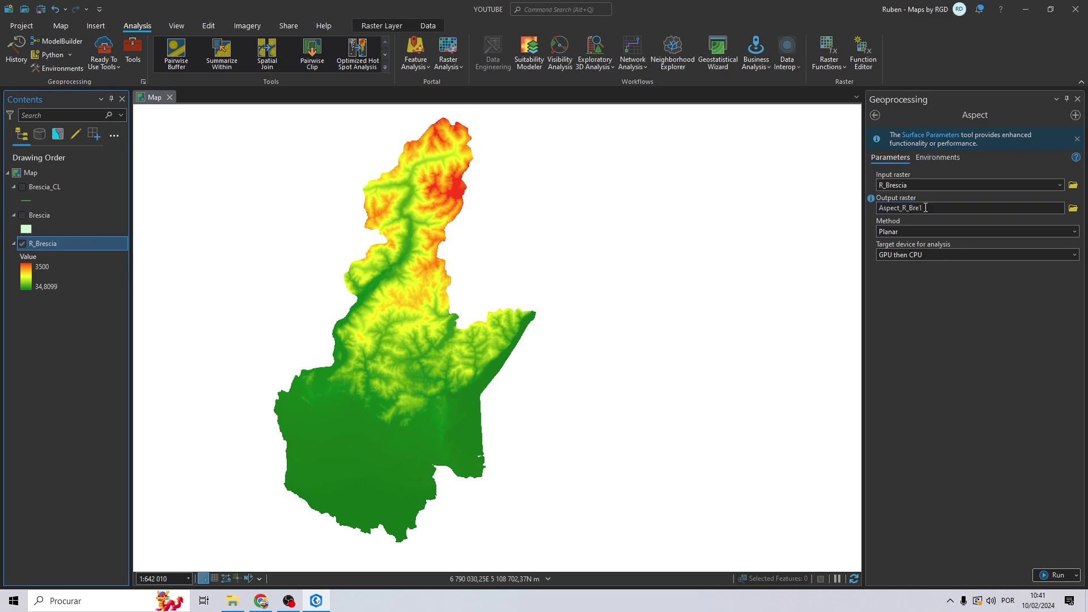
click(1073, 208)
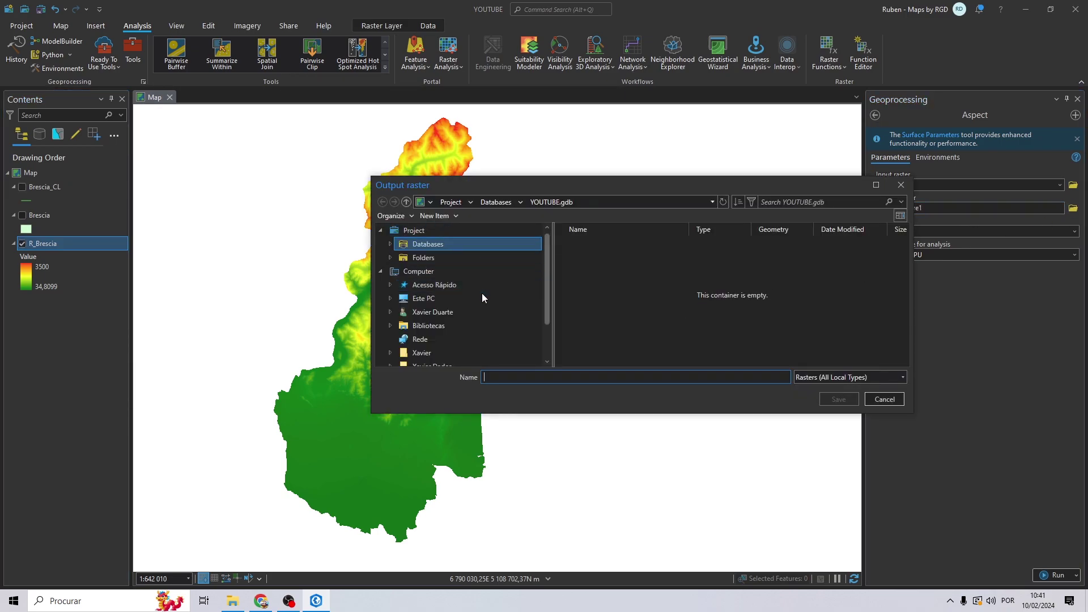
scroll(481, 294, down, 3)
click(451, 332)
double_click(589, 258)
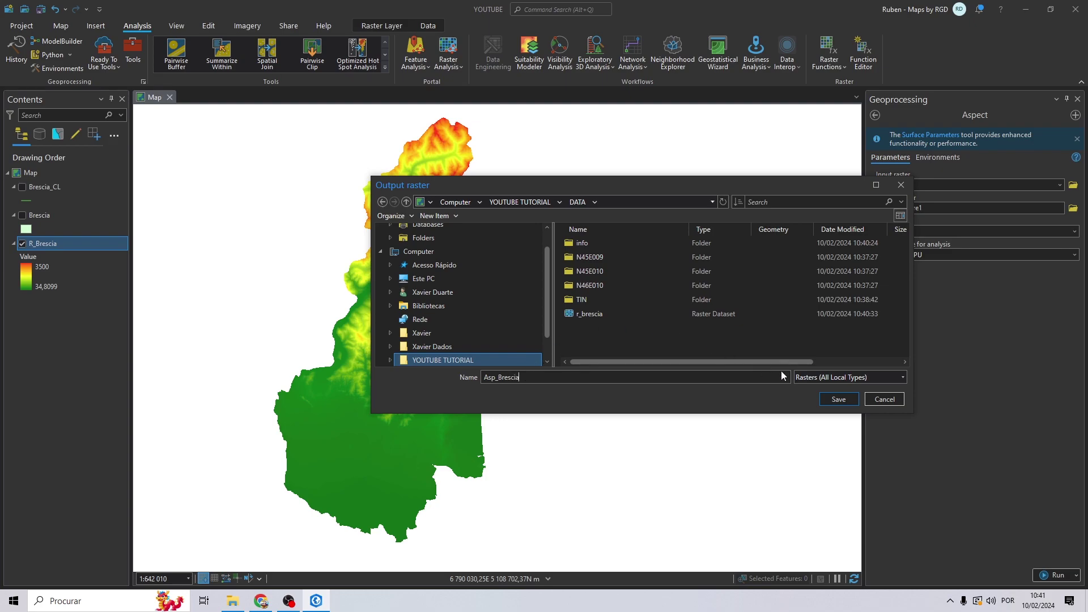
click(842, 399)
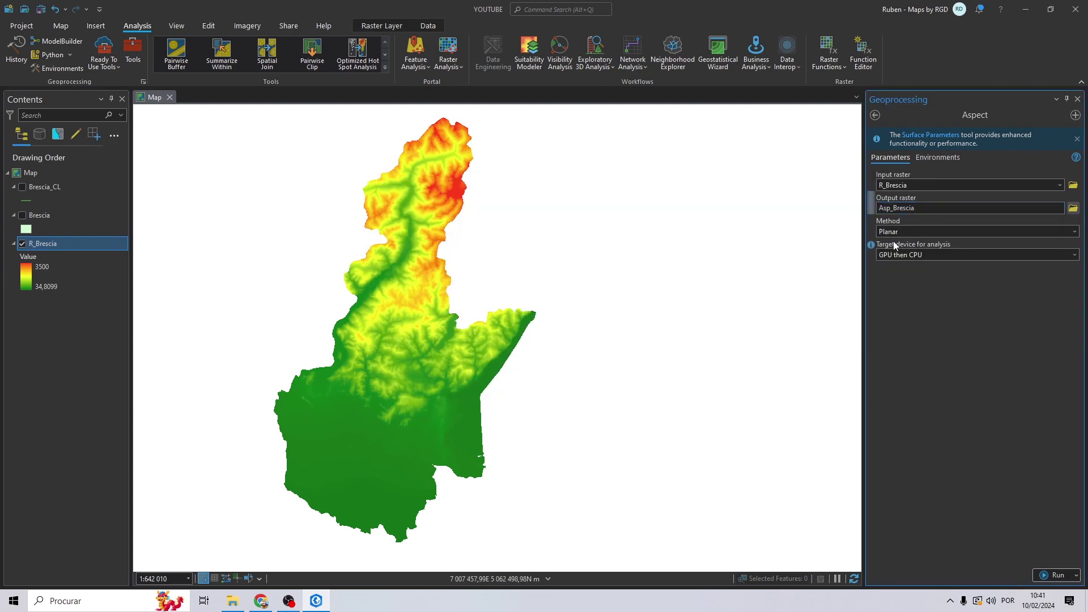
Keep the Planar method, use the Current Map coordinate system, and run Aspect.
click(1075, 233)
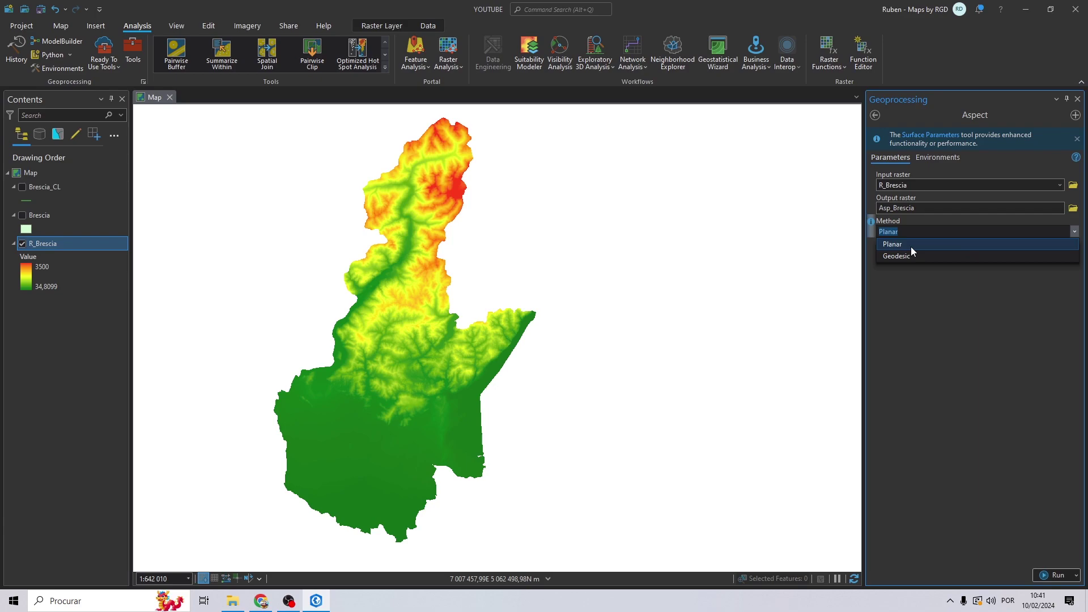
click(911, 248)
click(952, 159)
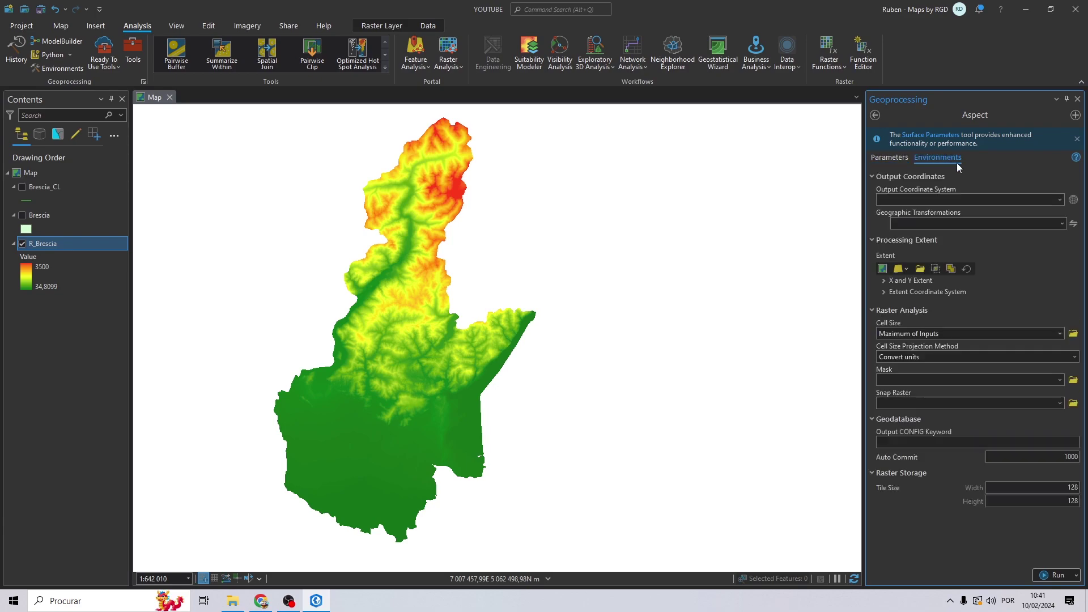
click(1026, 200)
click(1028, 213)
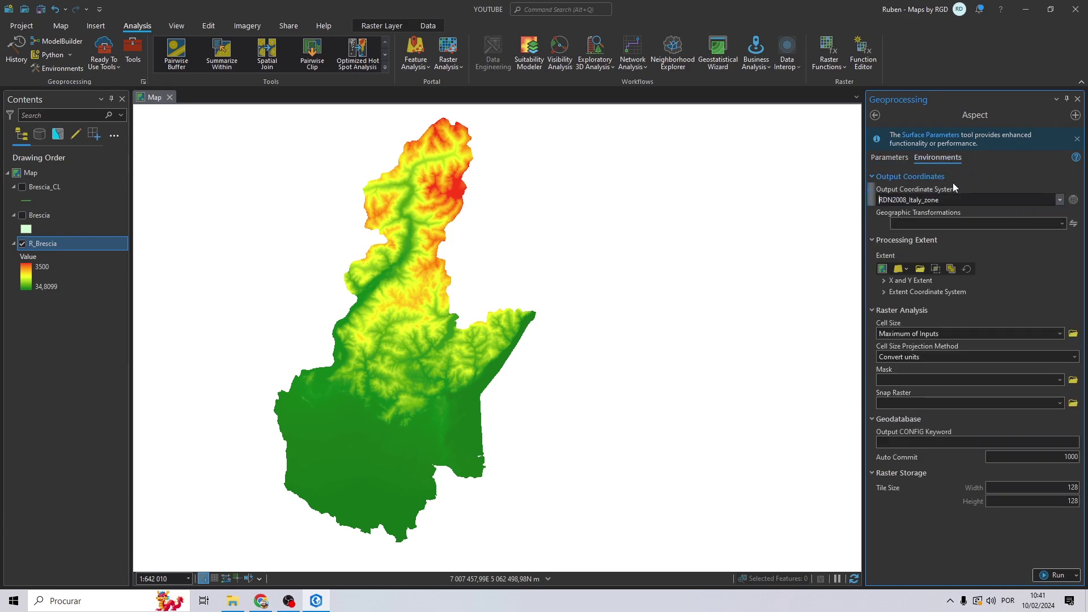
click(897, 158)
click(1055, 578)
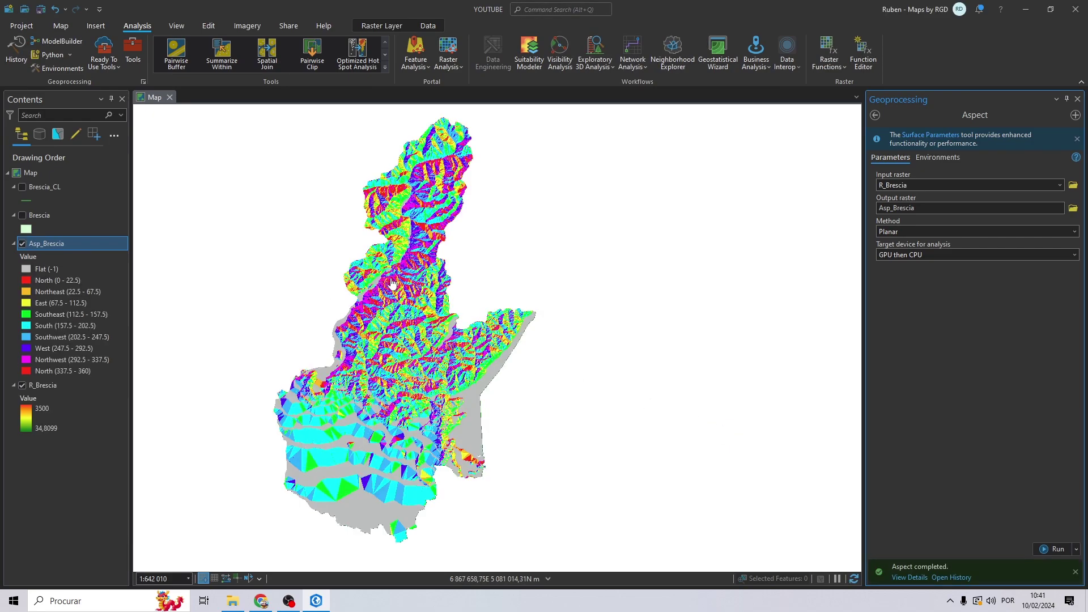
Pan and zoom across the Asp_Brescia raster to inspect its compass-direction colours.
drag(387, 283, 442, 254)
drag(434, 486, 437, 442)
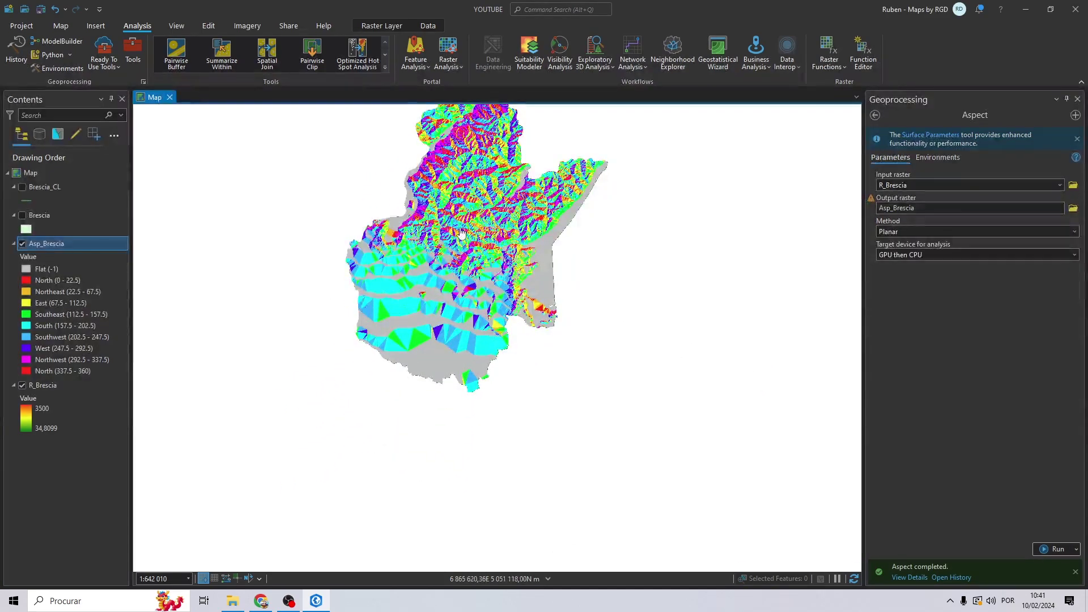
drag(457, 132, 414, 175)
scroll(429, 385, up, 4)
scroll(429, 385, down, 3)
scroll(415, 279, up, 5)
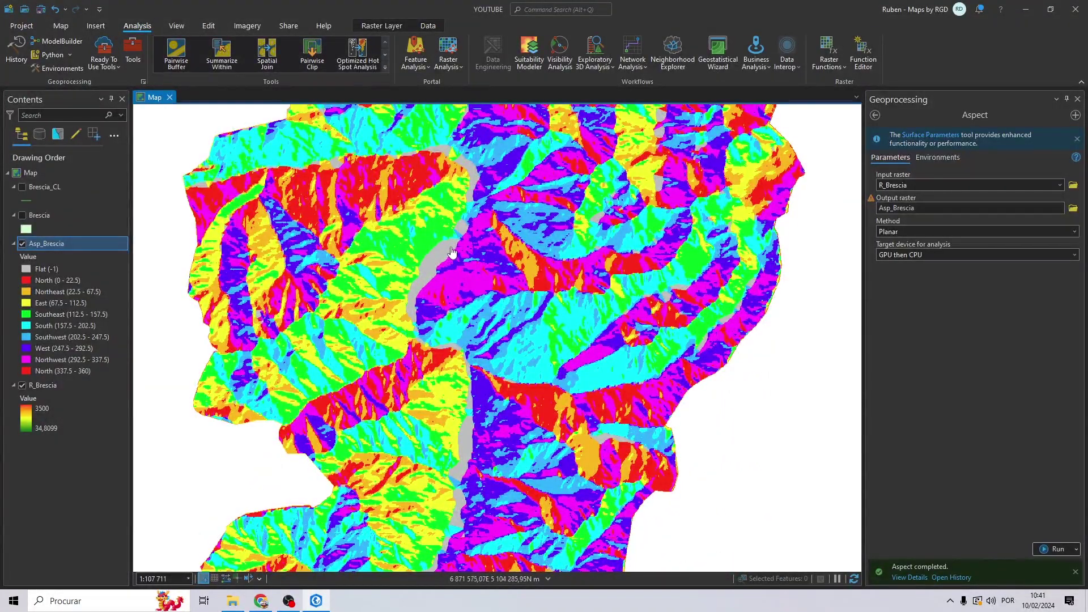
scroll(426, 321, up, 4)
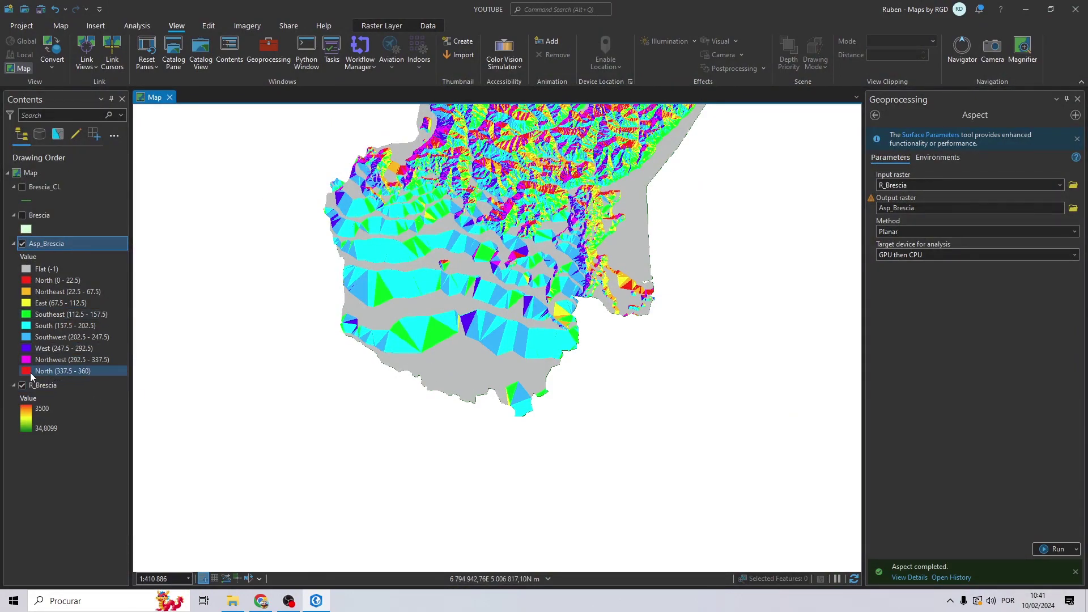
drag(514, 273, 571, 343)
scroll(571, 343, up, 5)
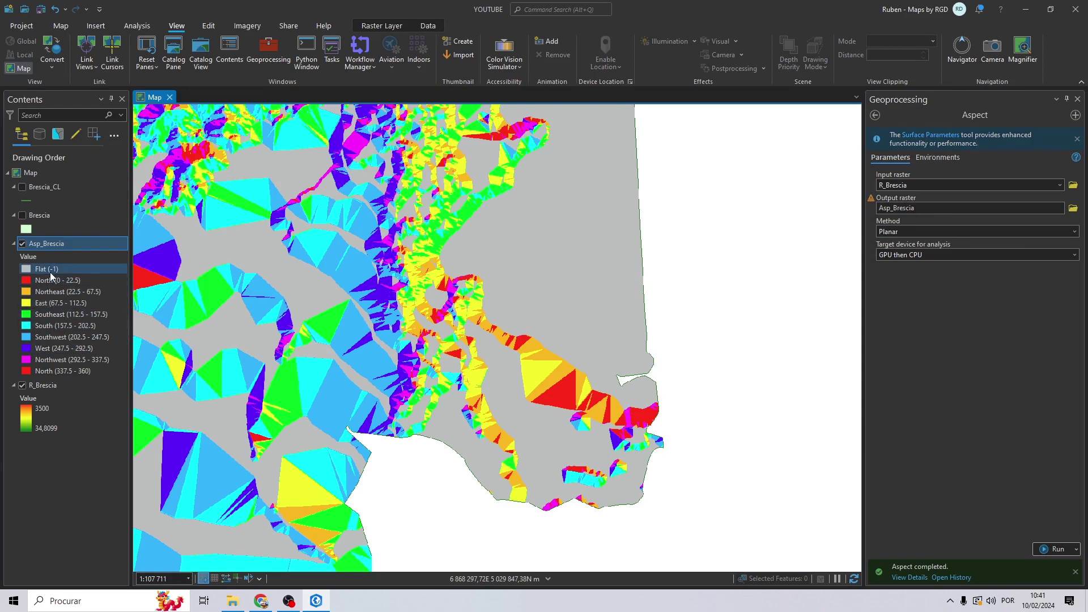
drag(340, 538, 553, 352)
drag(382, 441, 381, 332)
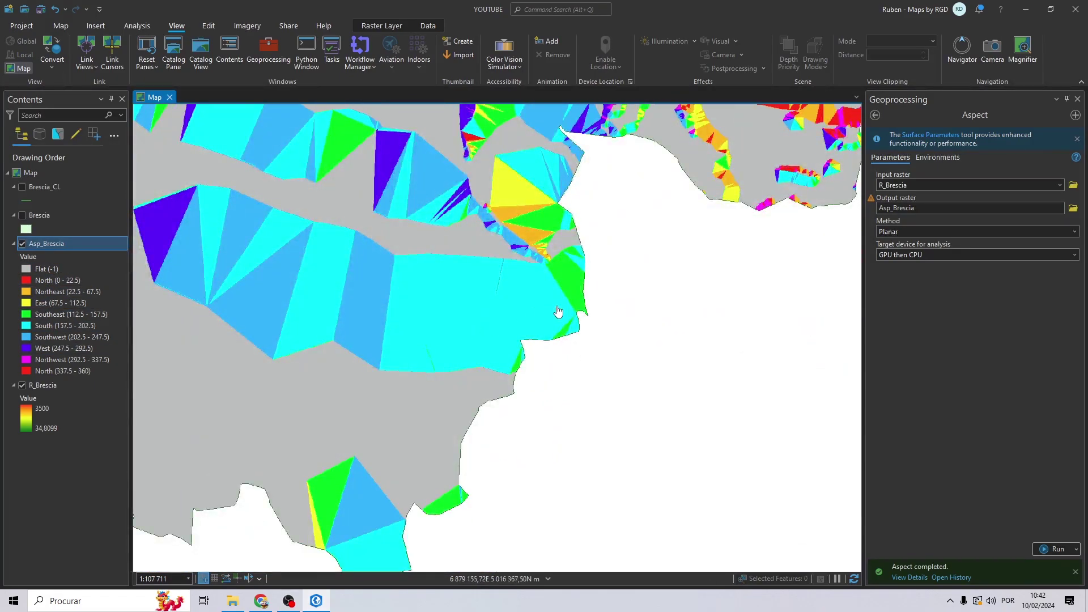
scroll(391, 323, down, 3)
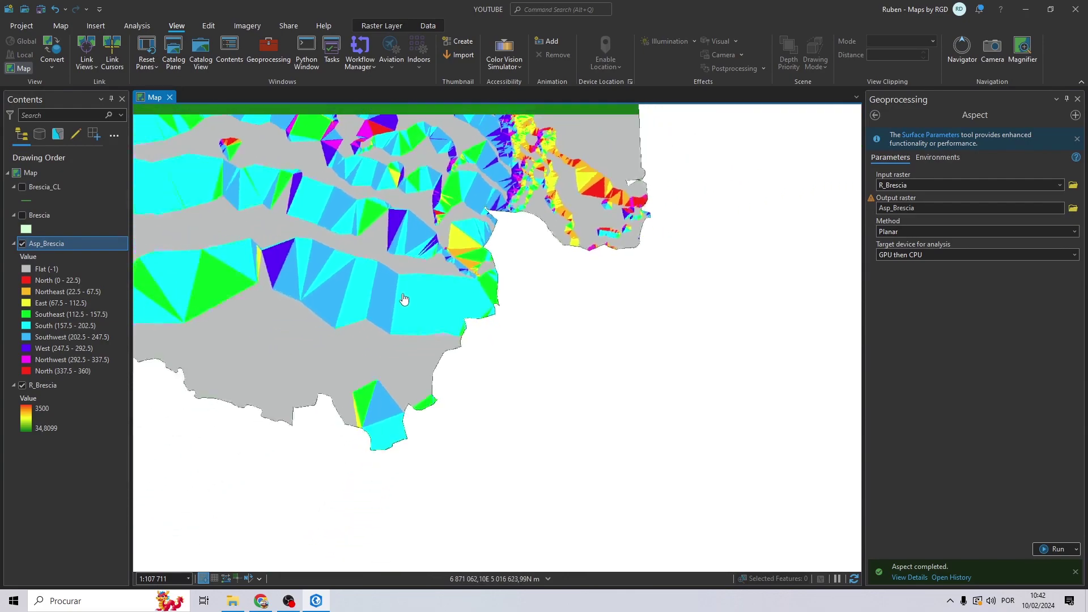
scroll(459, 210, down, 4)
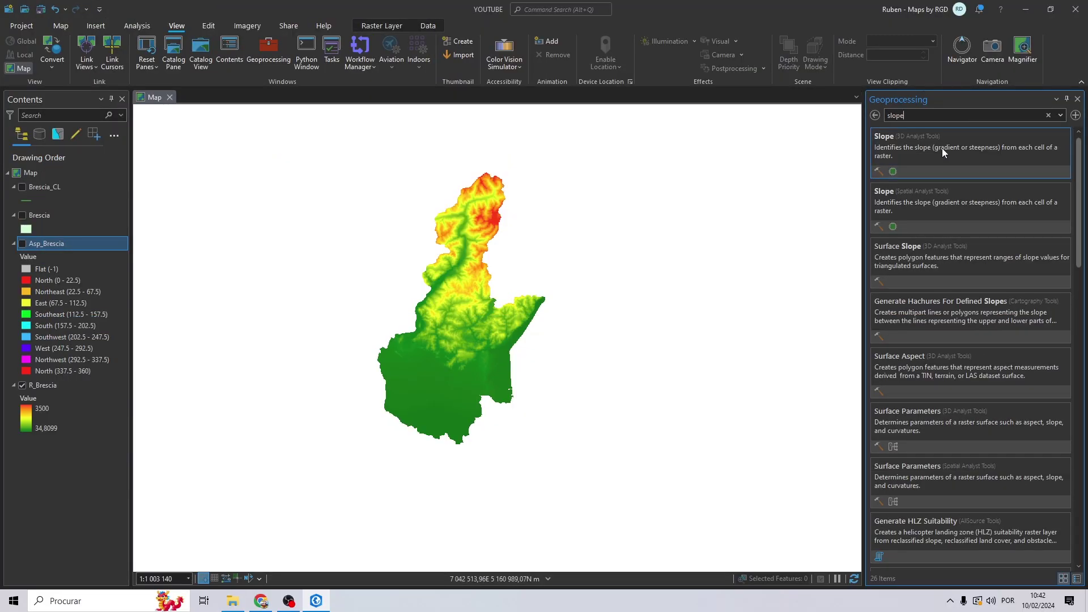
Open the 3D Analyst Slope tool on R_Brescia, saving output slp_brescia in DATA.
click(941, 148)
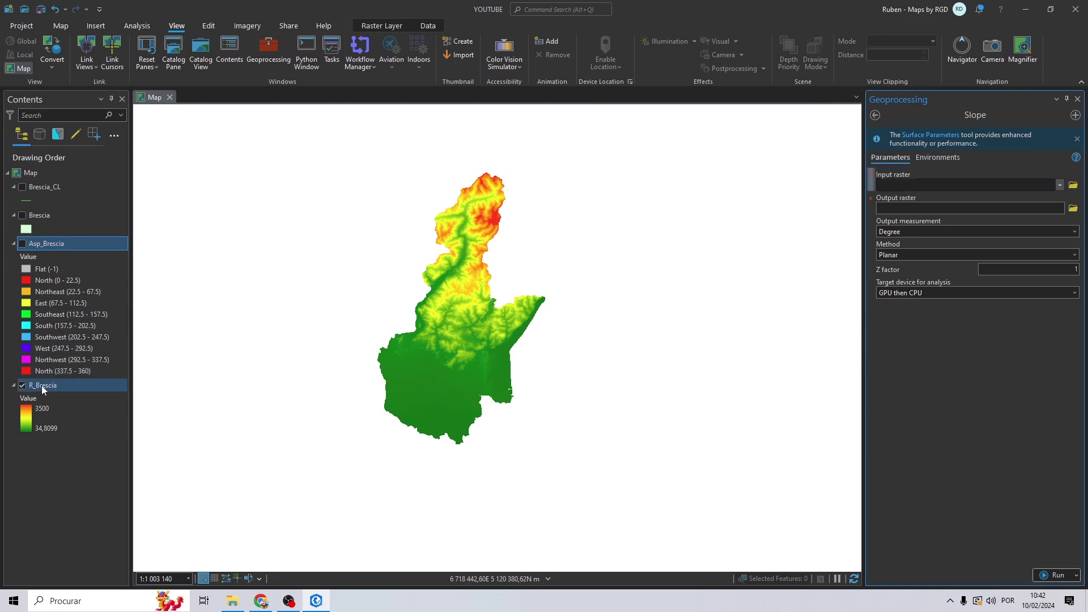
drag(48, 386, 120, 382)
drag(905, 191, 901, 185)
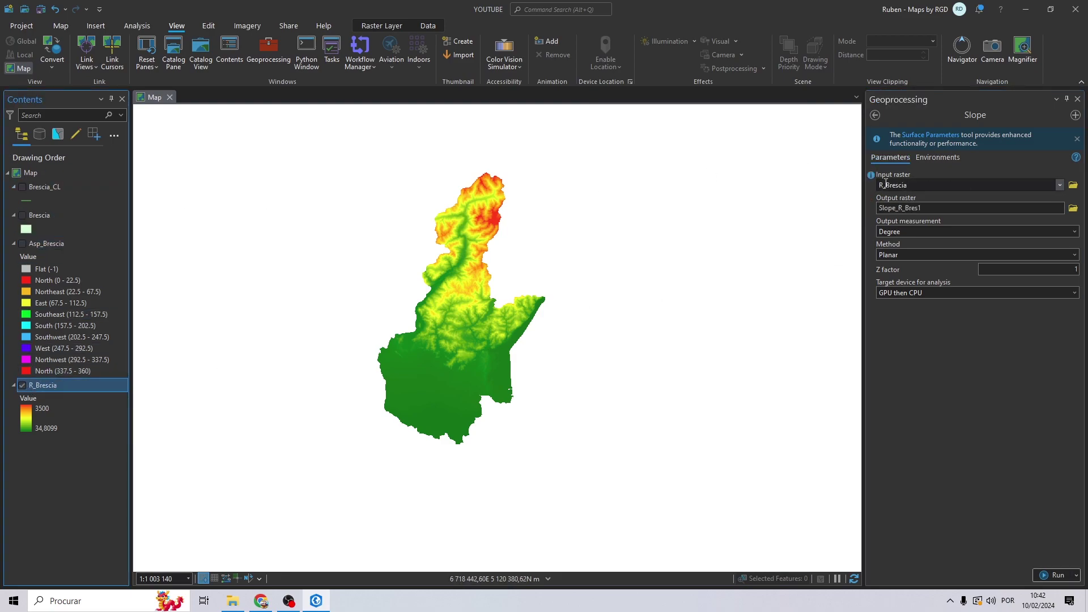
click(1072, 208)
scroll(492, 270, down, 2)
click(454, 335)
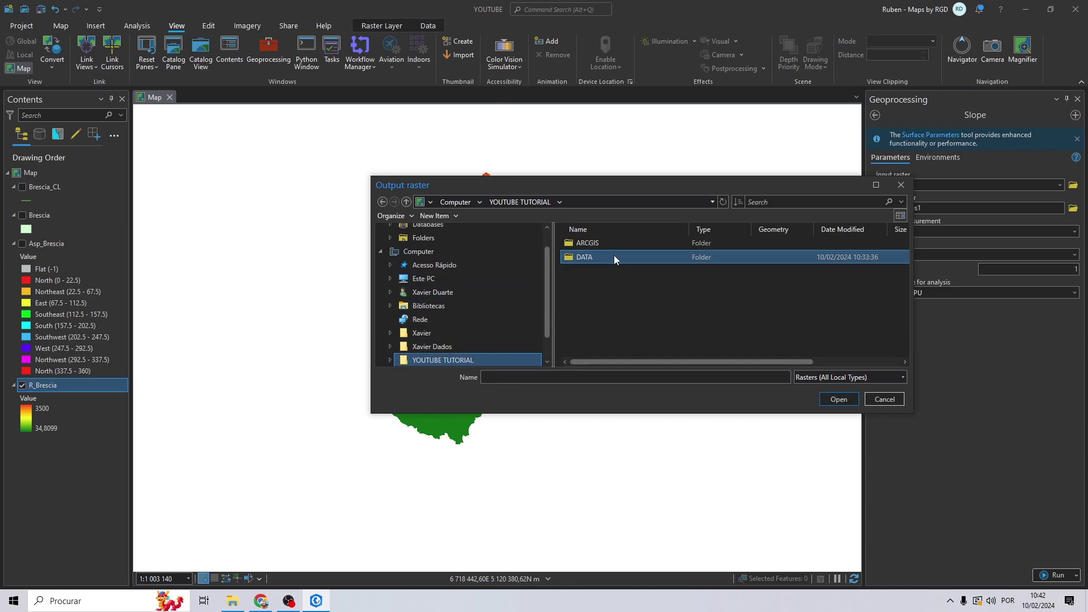
double_click(614, 260)
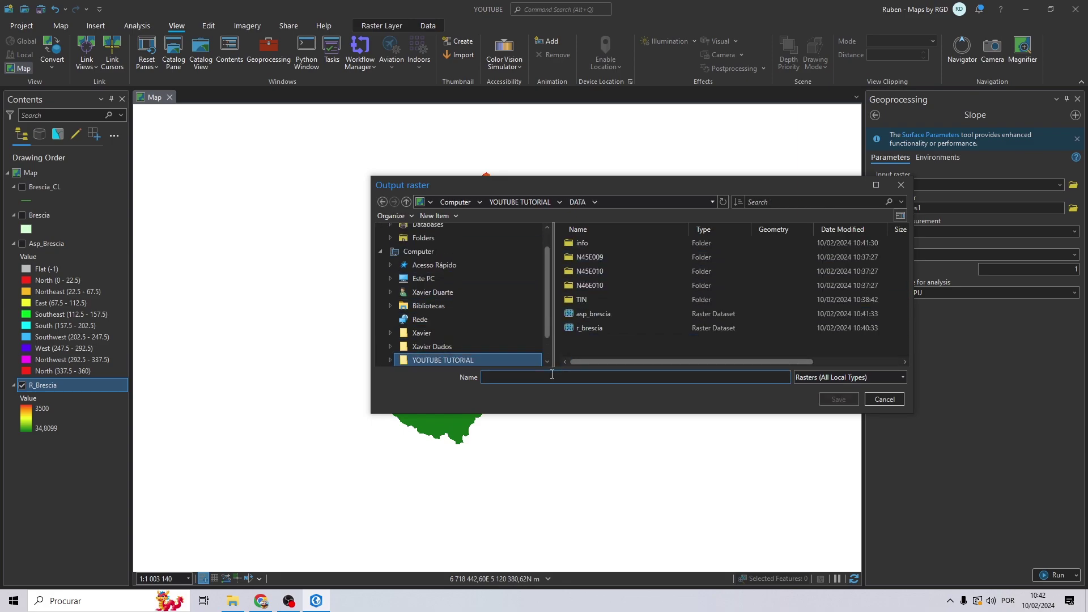
text(slp_brescia)
click(838, 399)
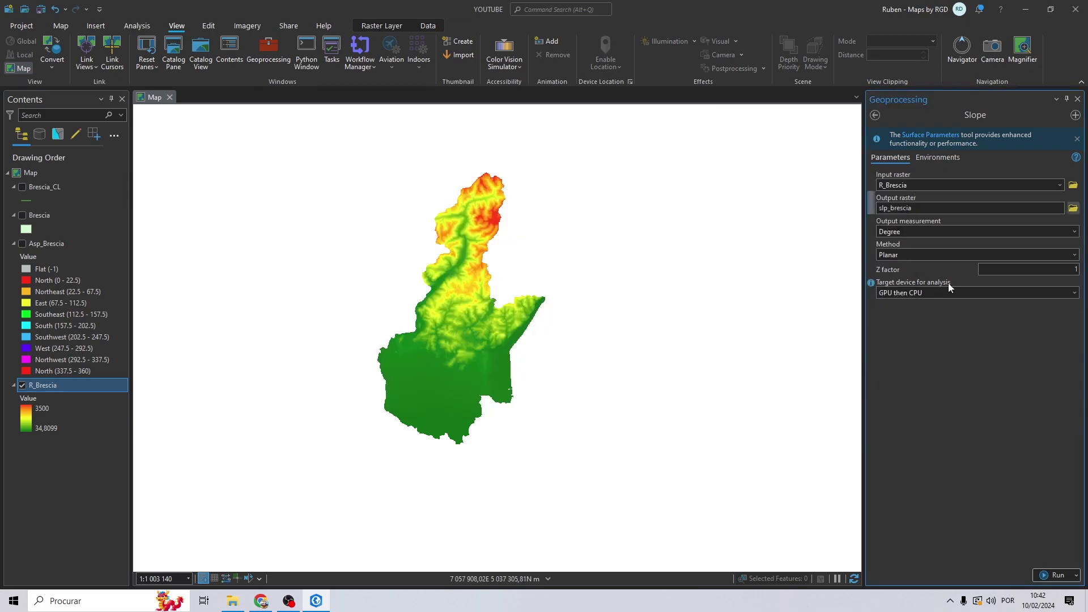
Keep slope in degrees, use the Current Map coordinate system, and run Slope.
click(1059, 231)
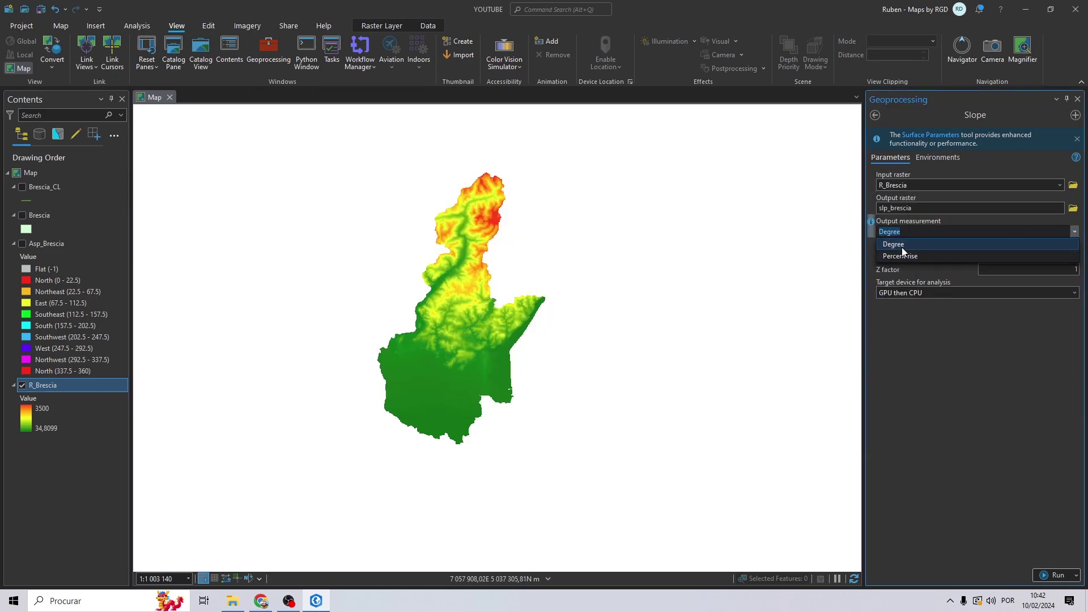
click(903, 245)
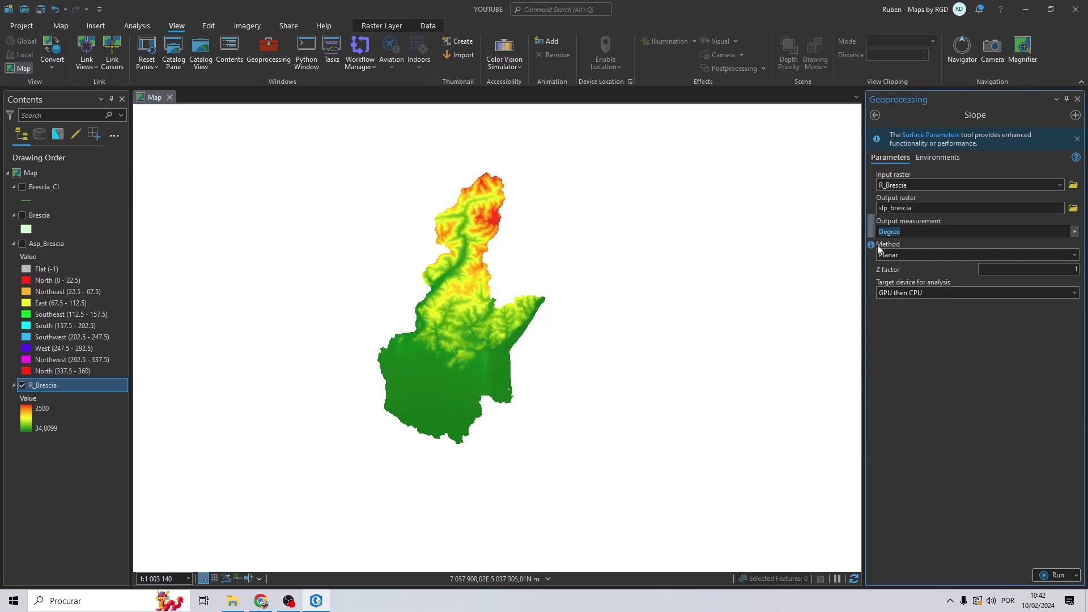
click(944, 157)
click(1059, 200)
click(1031, 212)
click(1055, 574)
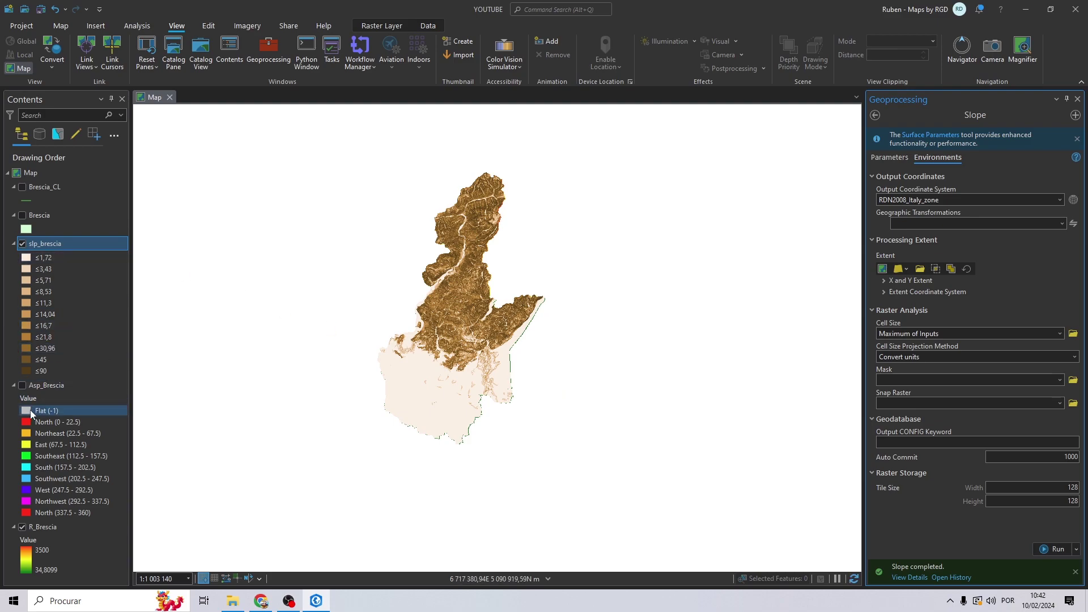
Change the ≤90 class colour of slp_brescia to black in its symbology.
click(11, 388)
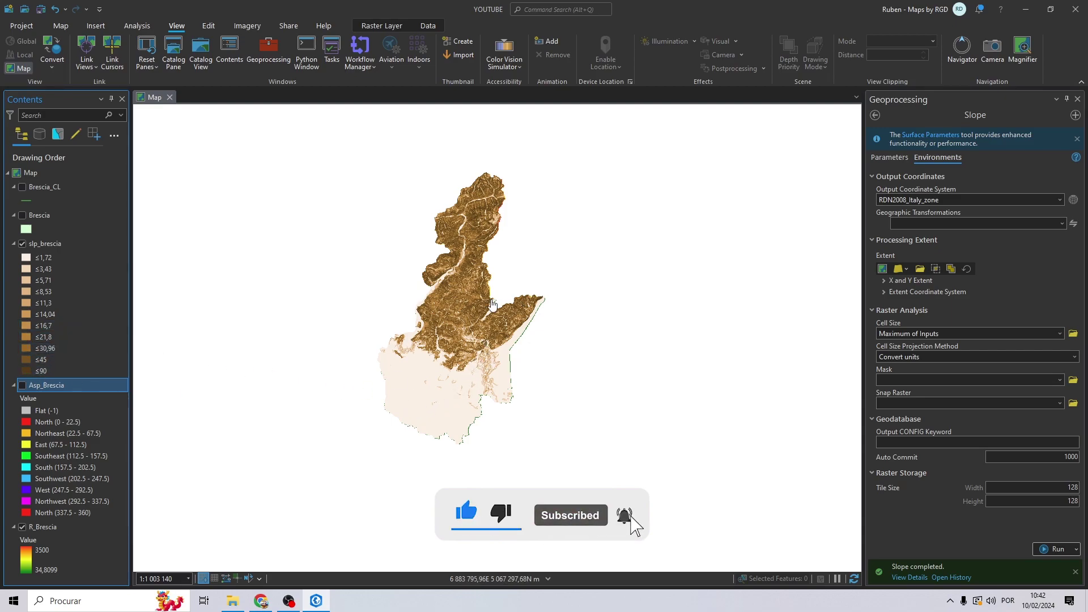
scroll(494, 304, up, 4)
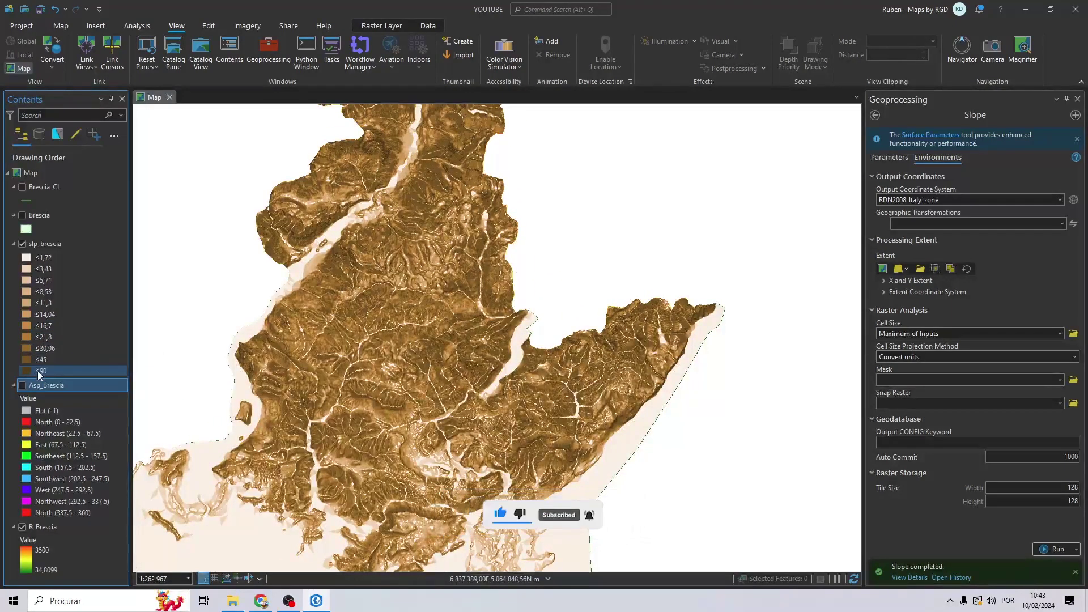
double_click(26, 371)
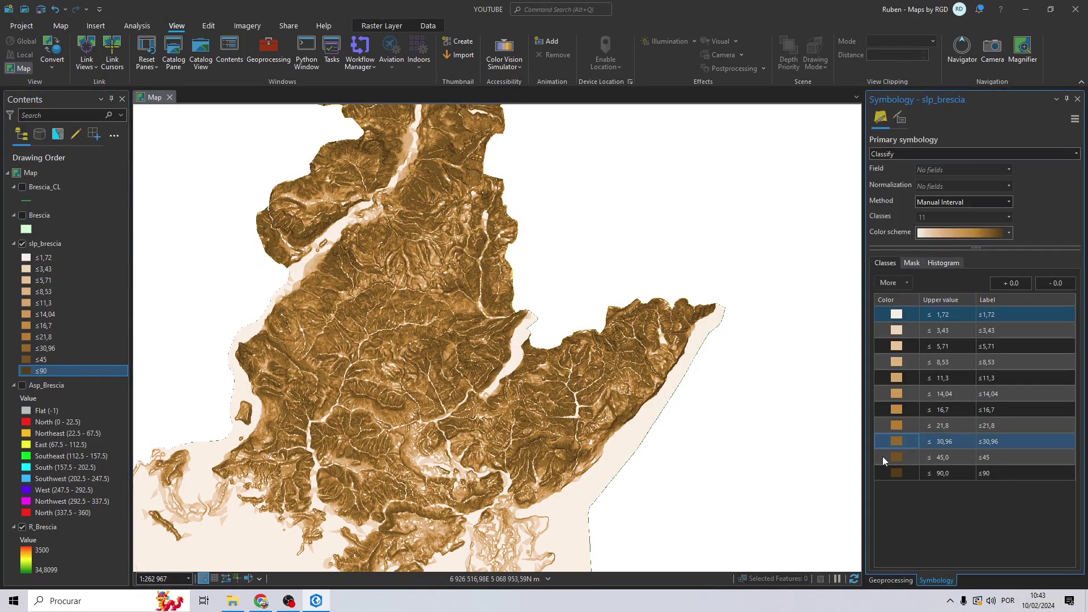
click(894, 472)
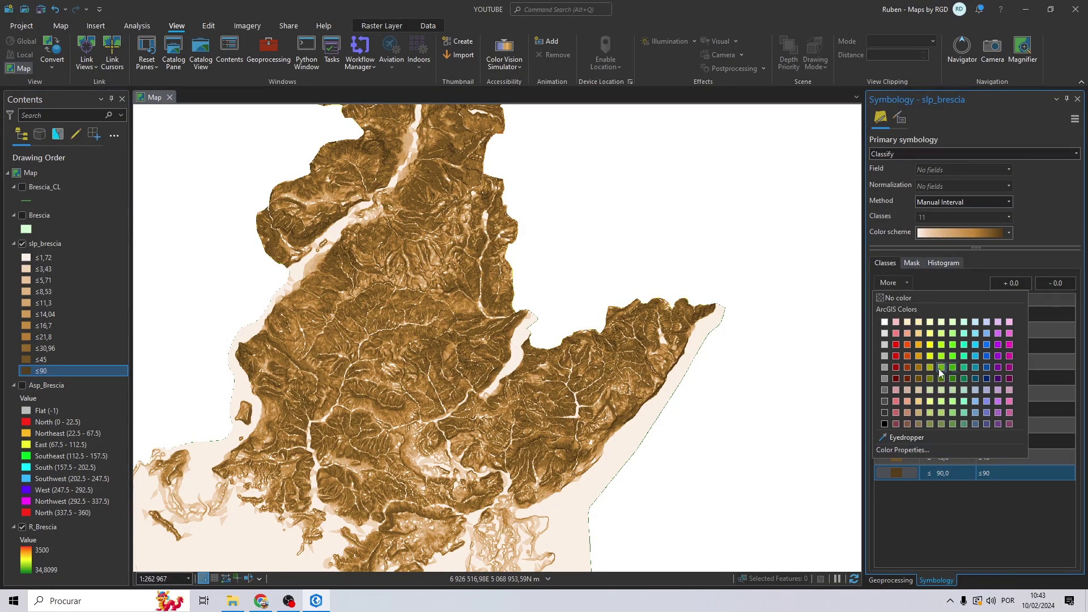
click(885, 423)
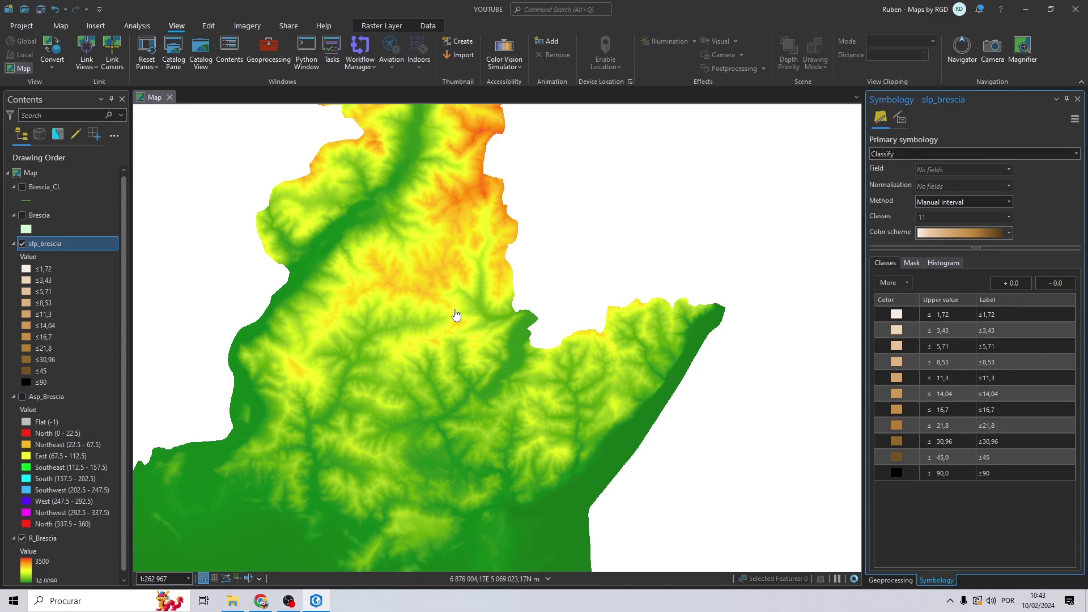
scroll(292, 222, up, 1)
scroll(293, 223, up, 5)
scroll(384, 268, down, 6)
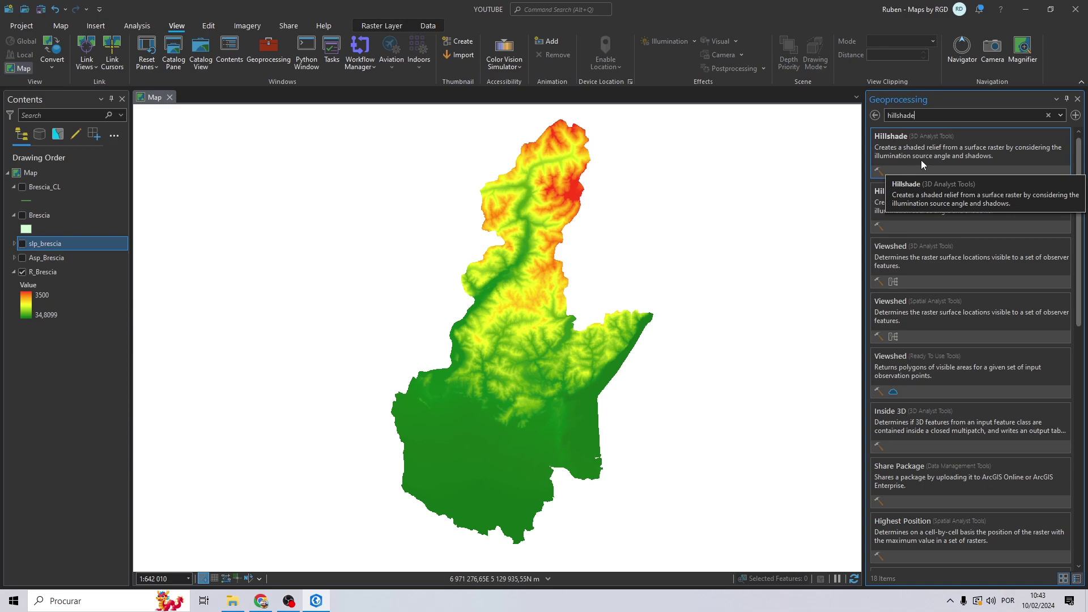
Open Hillshade on R_Brescia, saving output hill_brescia in the DATA folder.
click(922, 159)
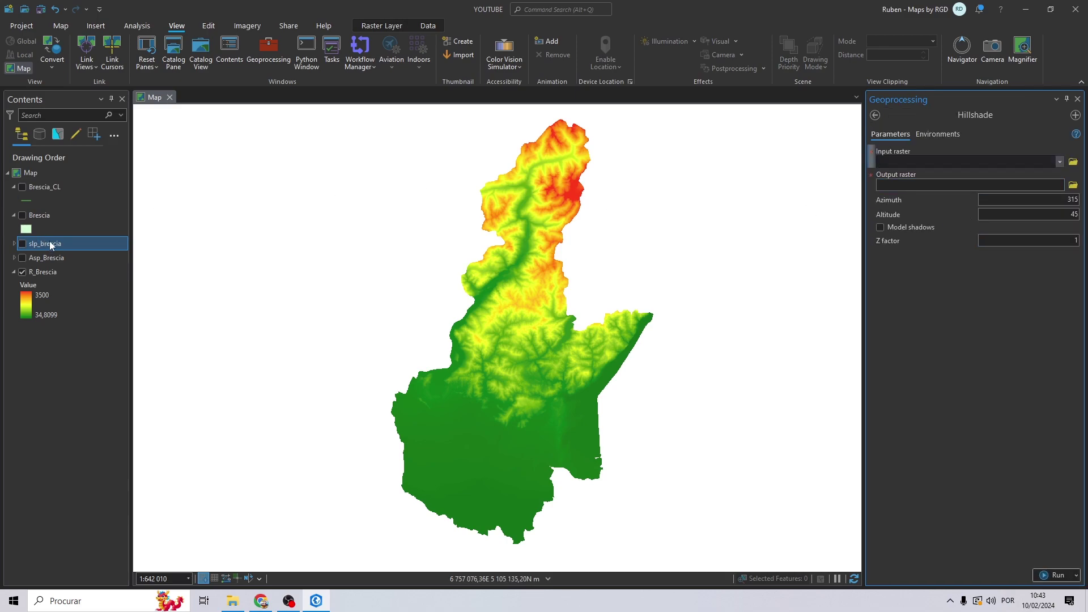
drag(45, 273, 914, 162)
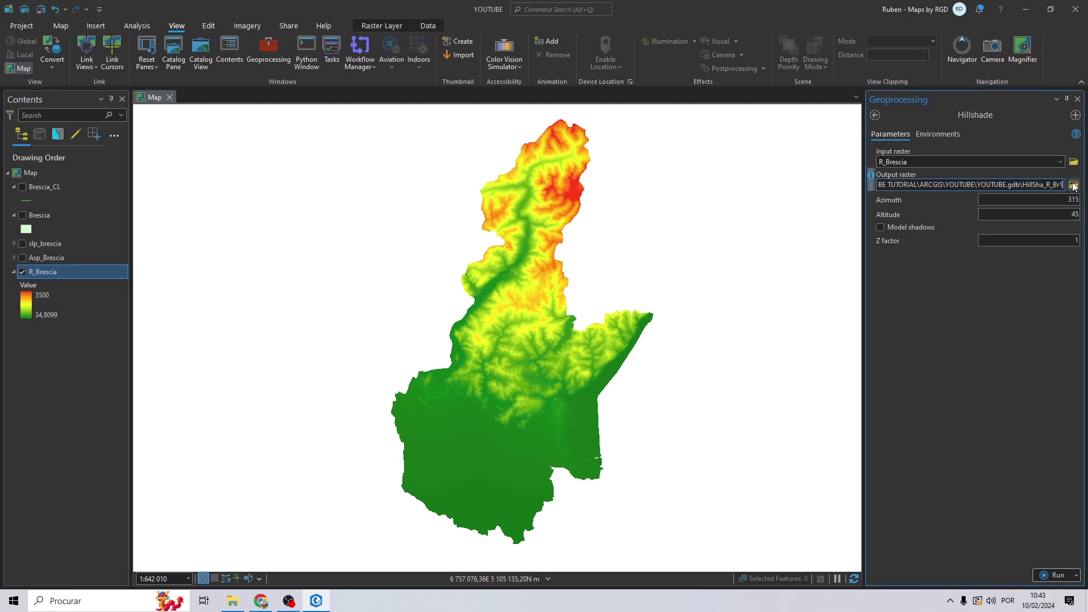
click(1072, 184)
scroll(464, 328, down, 2)
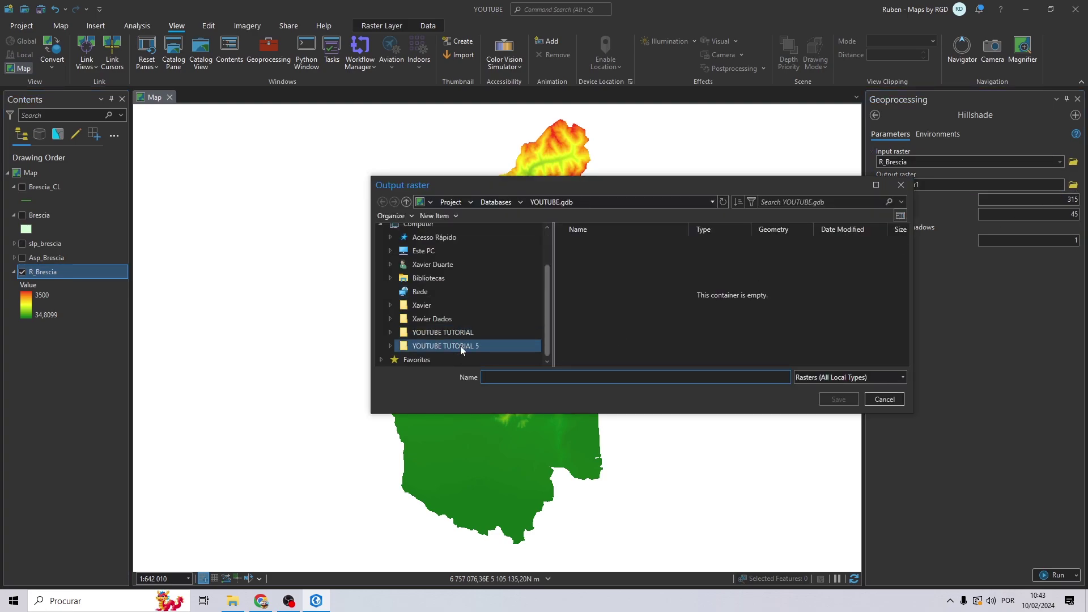
click(460, 346)
click(607, 256)
double_click(607, 257)
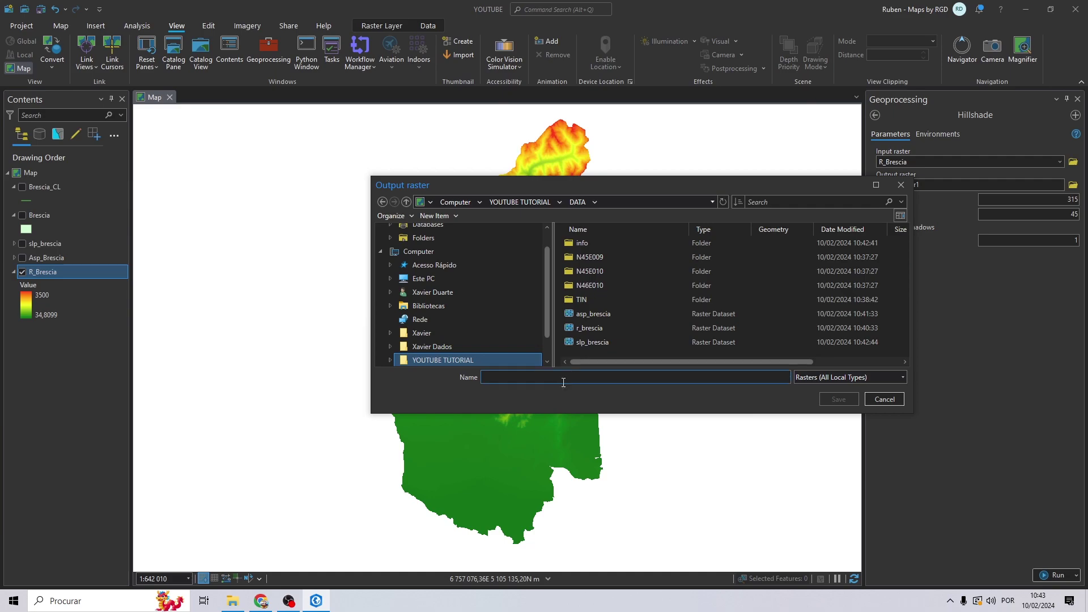
text(hill_brescia)
click(838, 399)
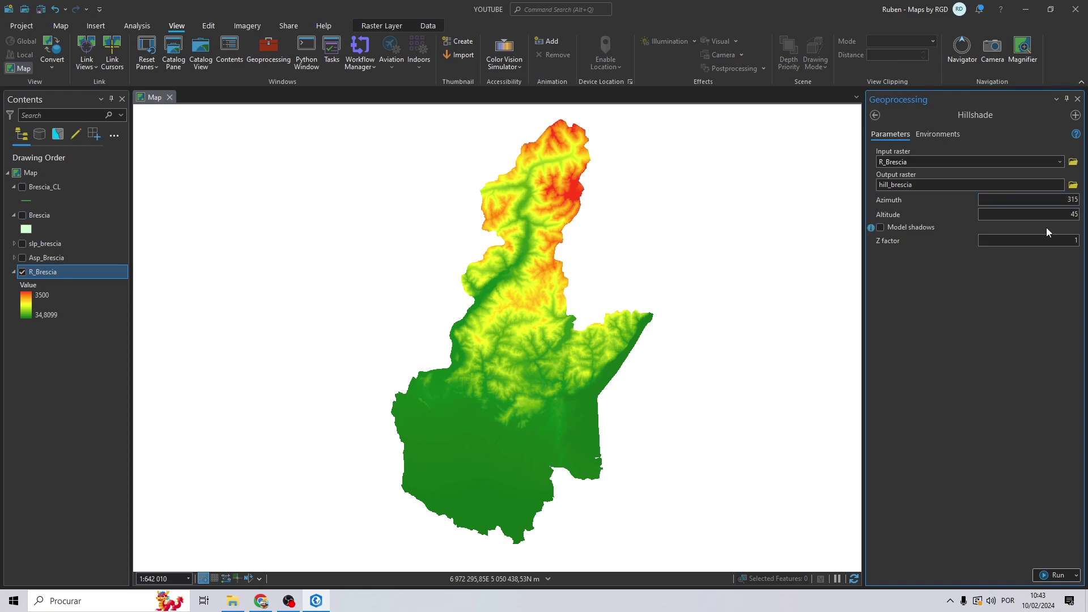
Keep azimuth 315 and altitude 45, use Current Map coordinates, and run Hillshade.
click(1071, 214)
click(937, 134)
click(1058, 176)
click(1011, 185)
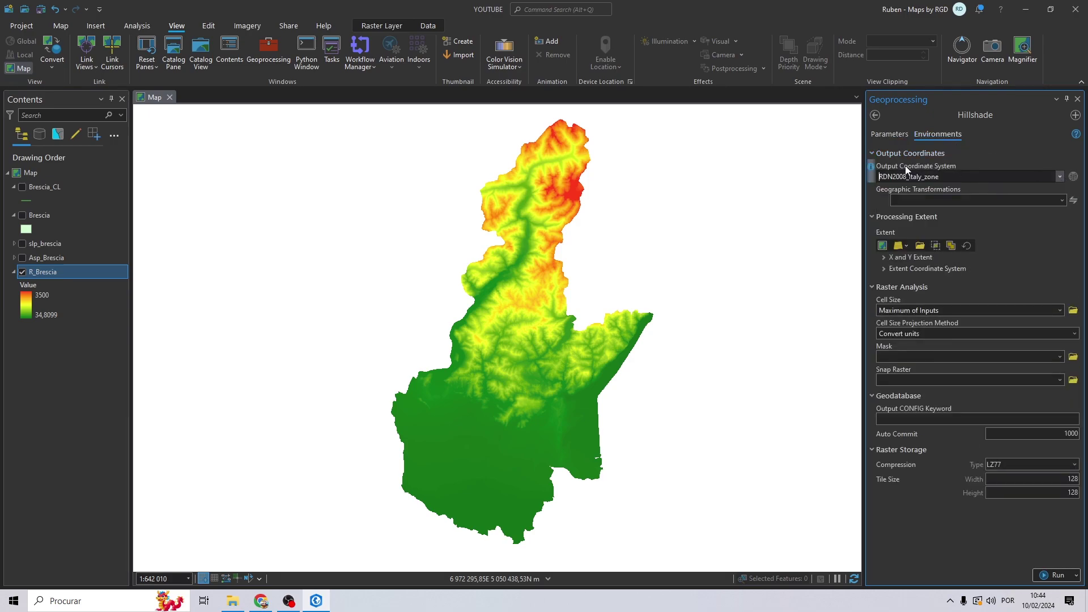
click(888, 134)
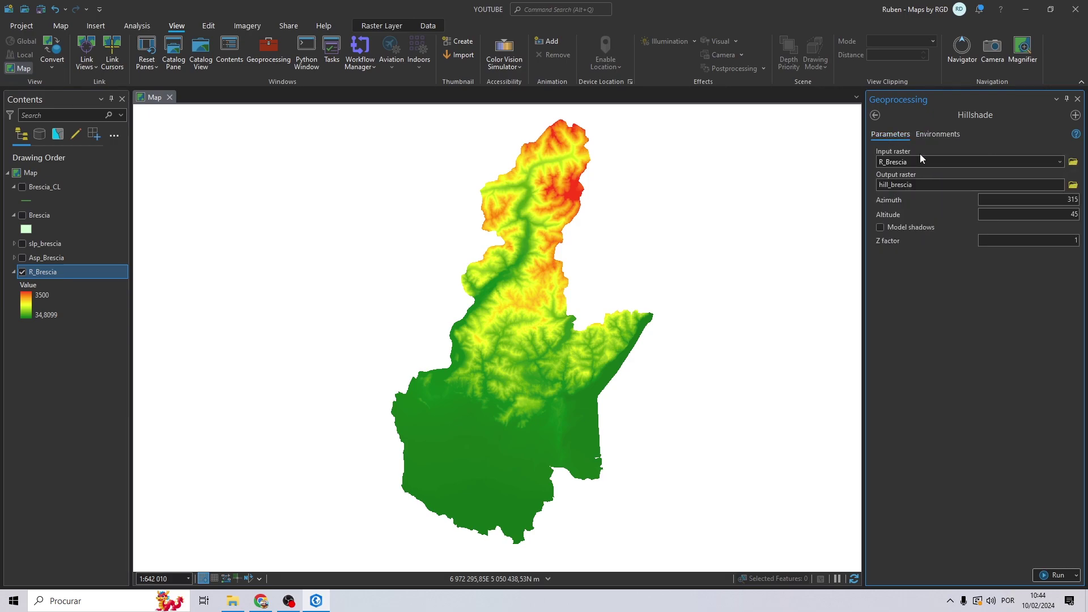
click(1054, 576)
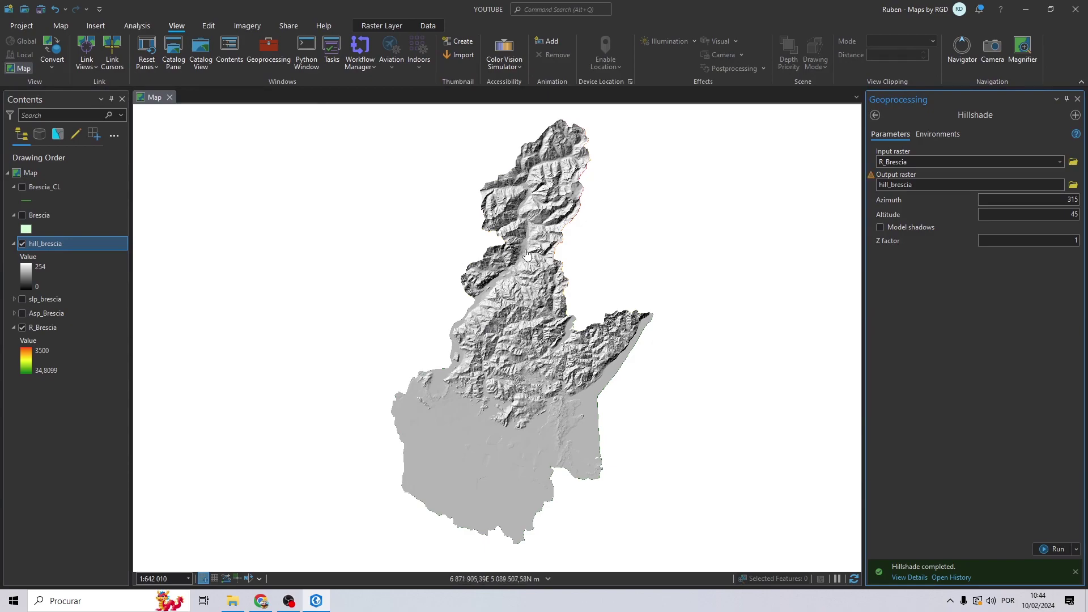
Zoom in on the hillshade to inspect it, then collapse hill_brescia in Contents and uncheck it.
scroll(463, 291, up, 5)
drag(462, 291, 446, 249)
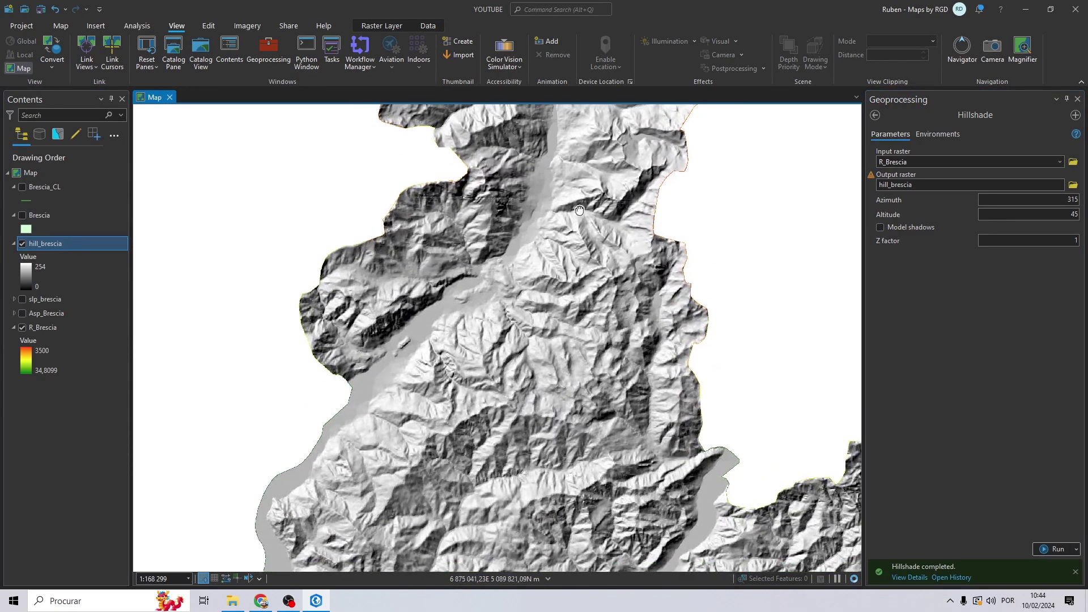
scroll(566, 250, up, 5)
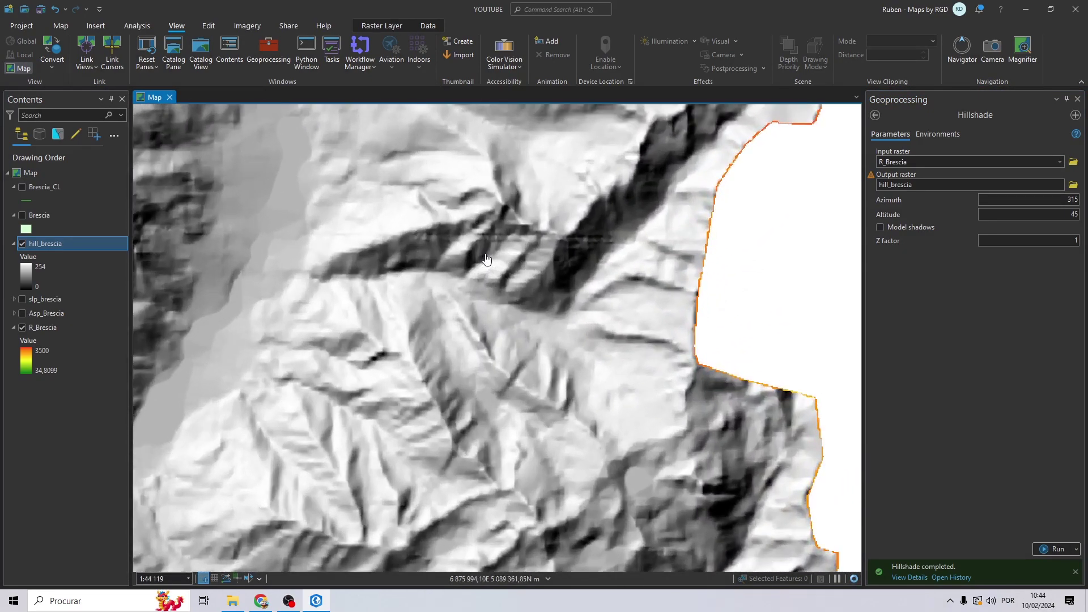
scroll(484, 272, down, 5)
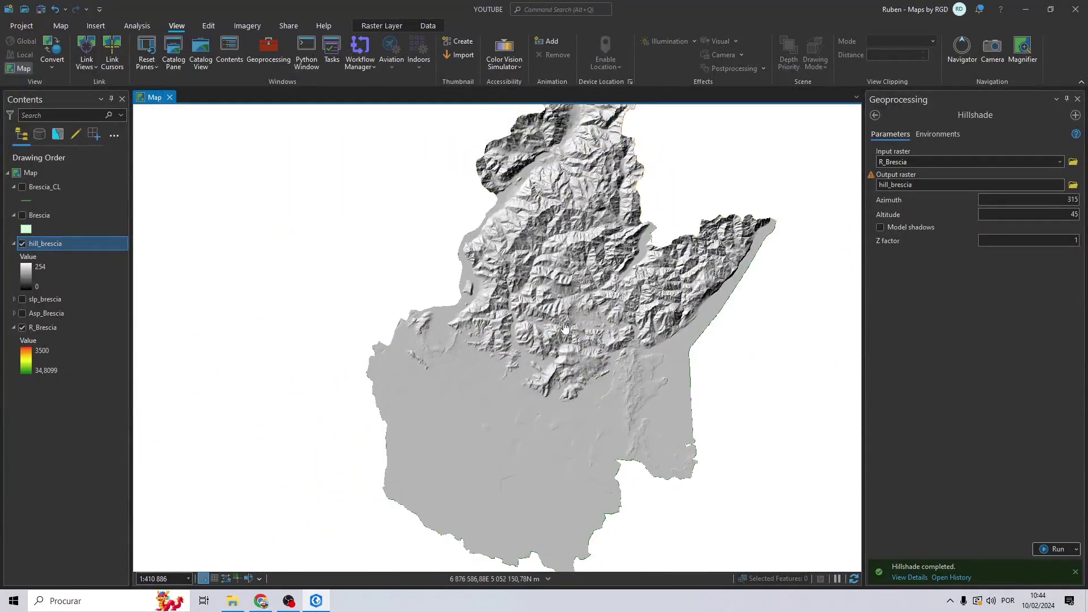
click(14, 244)
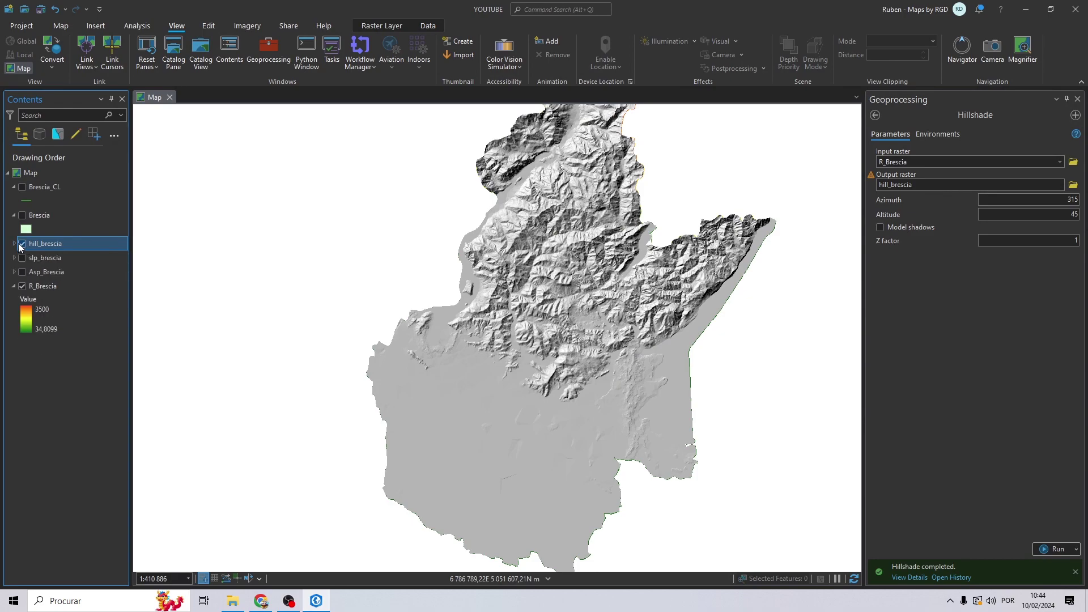
click(22, 244)
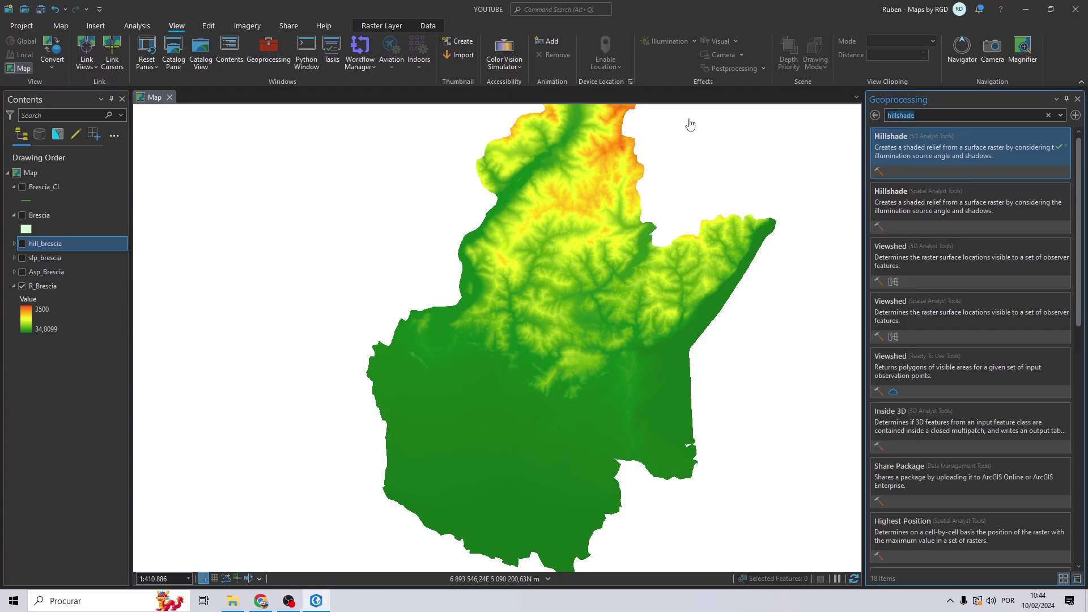
Open Focal Statistics with R_Brescia as input and fs_brescia saved in the DATA folder.
text(focal stat)
click(920, 145)
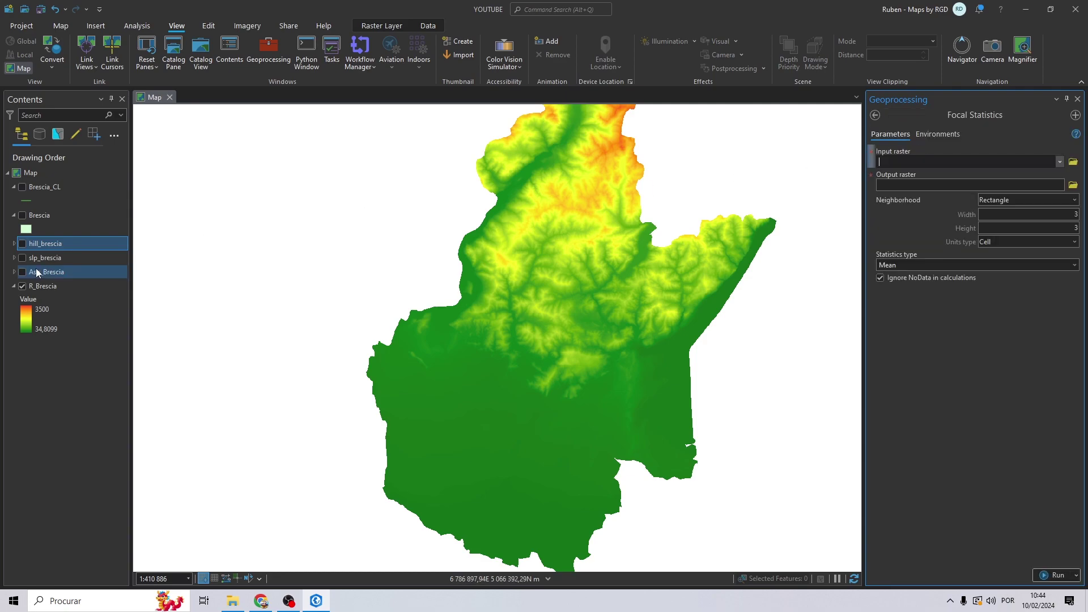
drag(46, 287, 903, 163)
click(1072, 185)
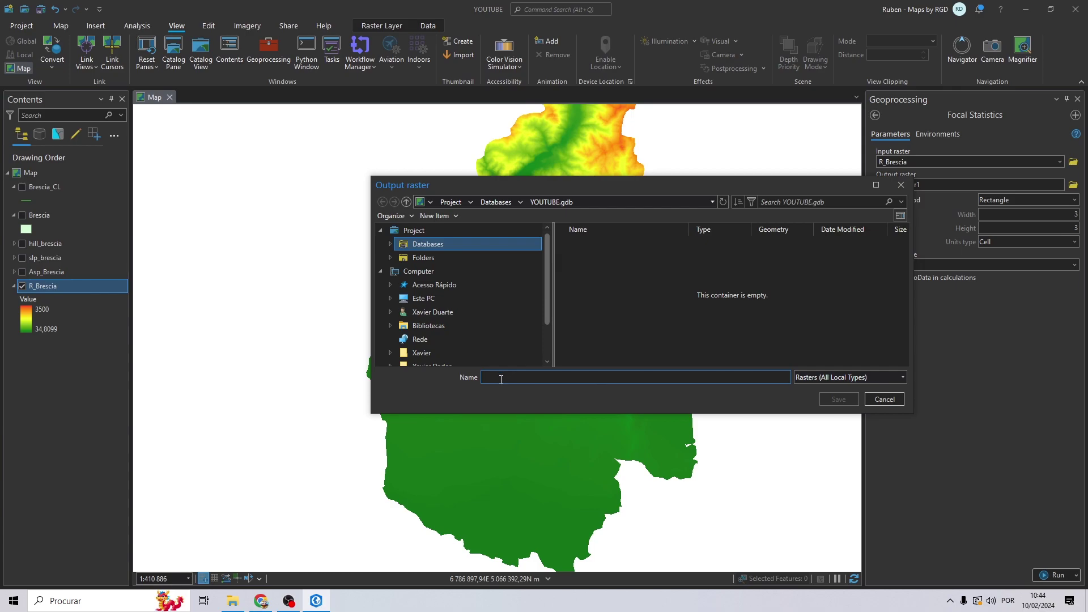
scroll(479, 310, down, 3)
click(462, 333)
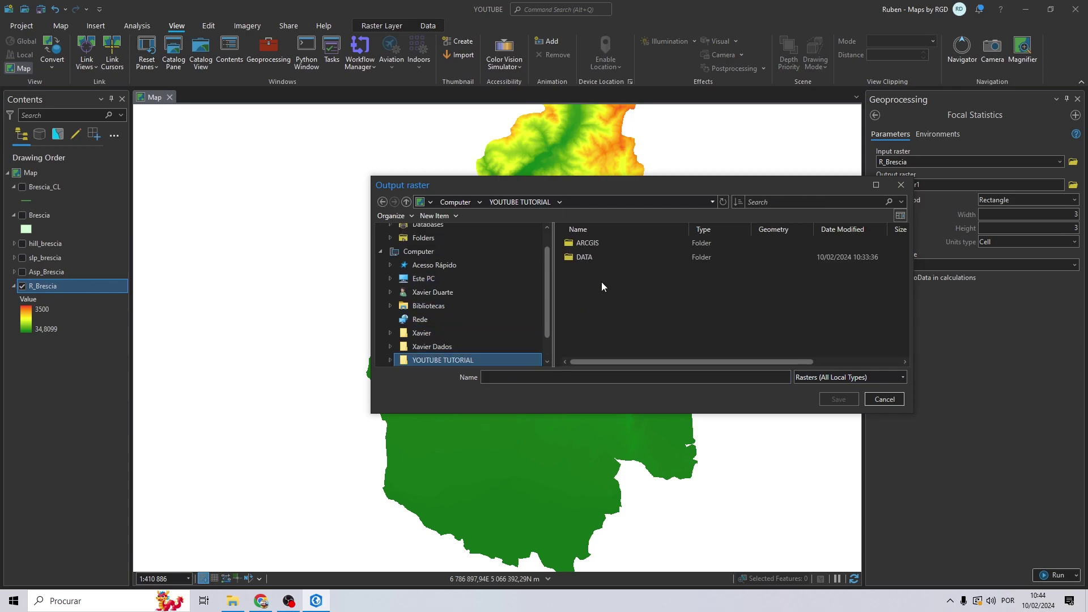
click(601, 256)
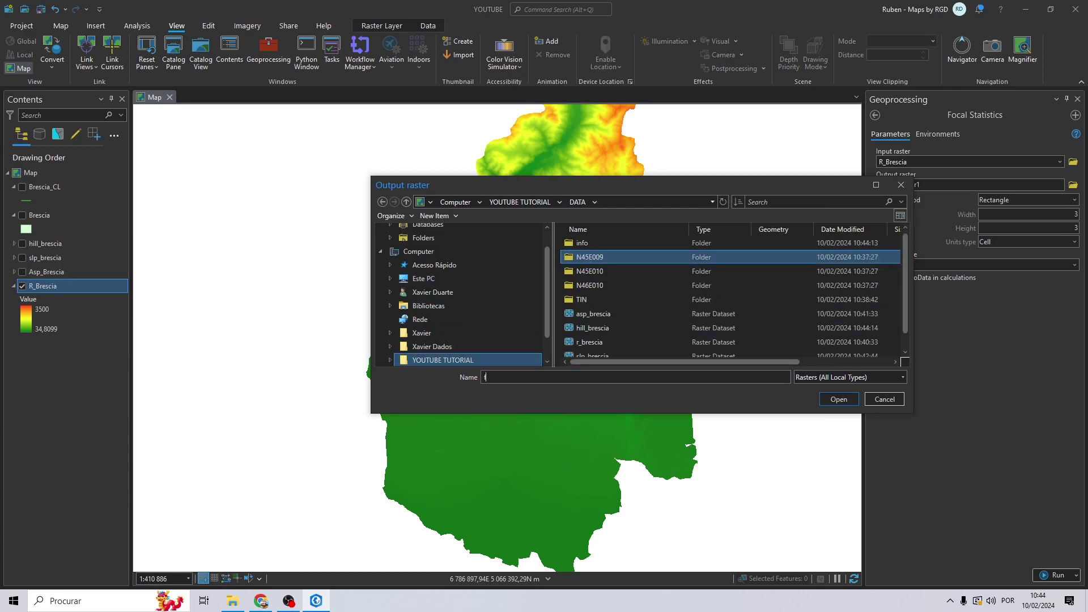
text(fs_brescia)
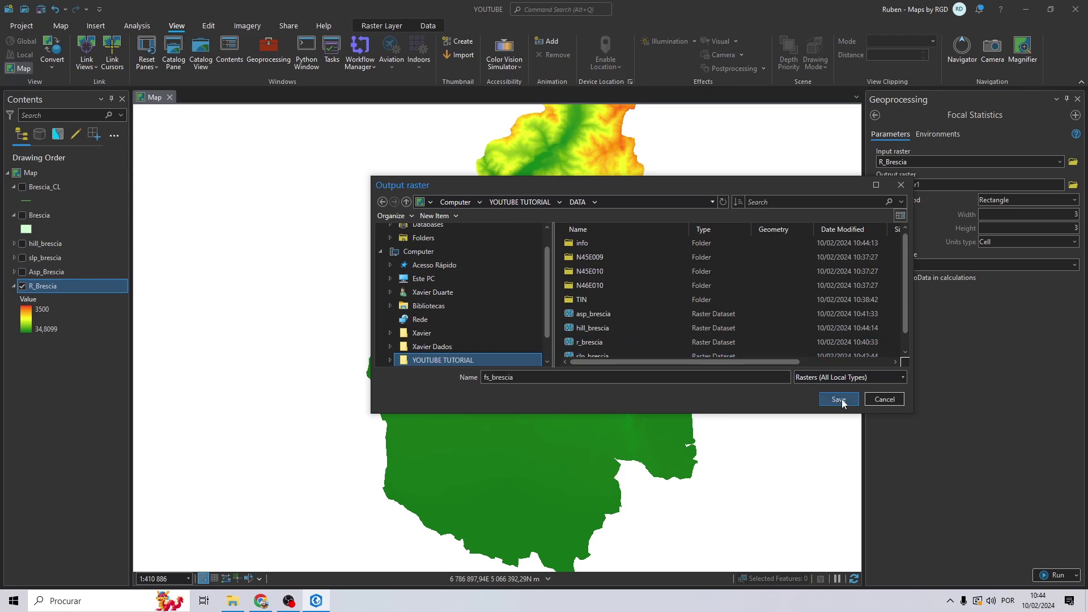
click(838, 399)
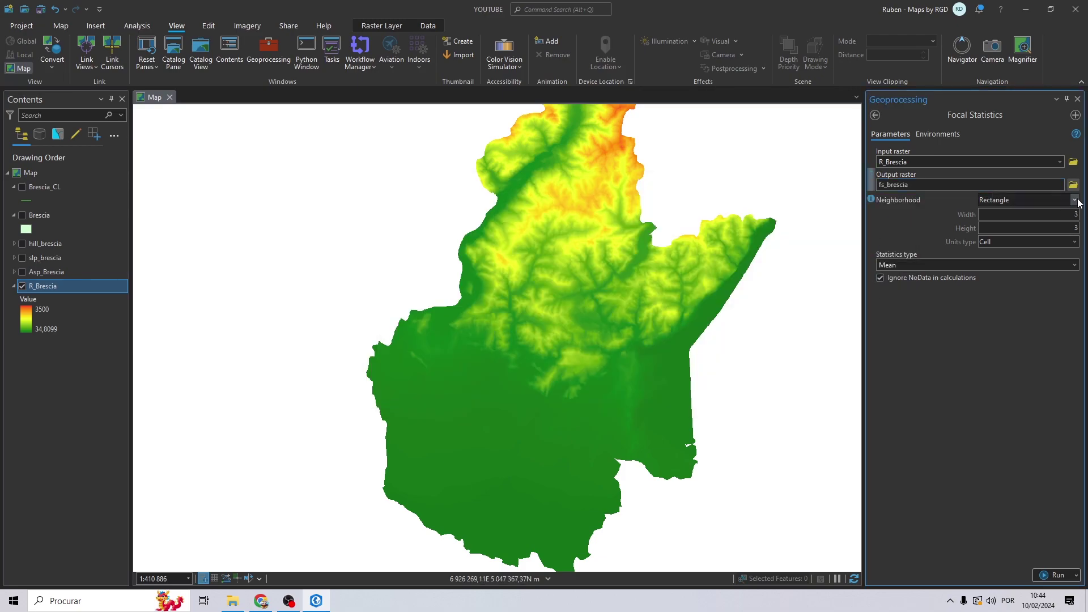
Set the rectangle neighbourhood to 25 by 25 cells.
click(1051, 216)
drag(1051, 213, 1081, 221)
key(Tab)
text(25)
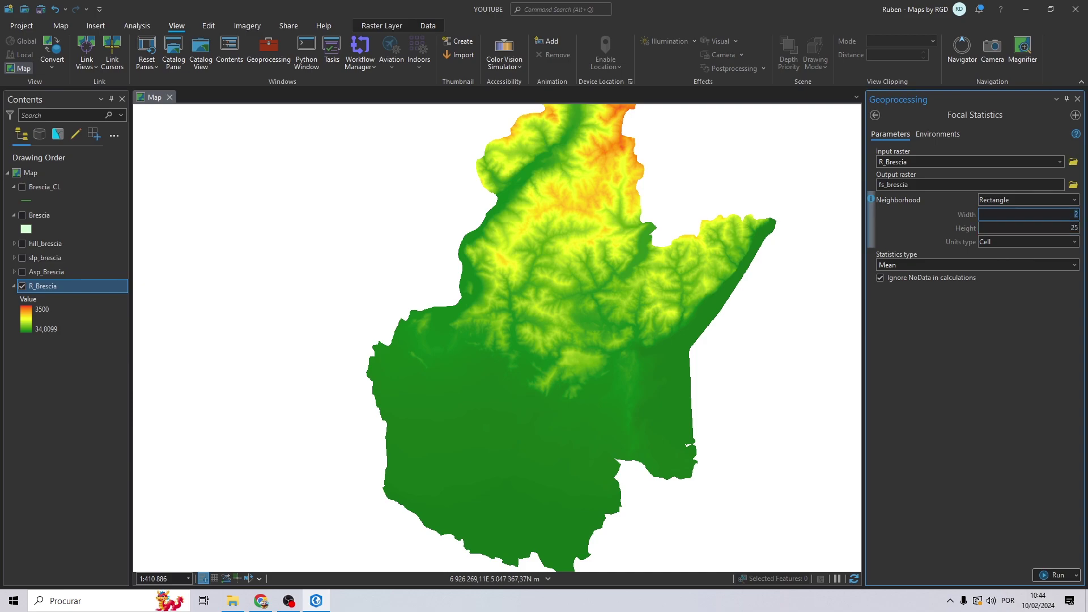
click(1065, 213)
text(25)
Use the current map's coordinate system, run the Mean focal statistic, and toggle fs_brescia to compare.
click(943, 132)
click(1059, 176)
click(988, 193)
click(889, 134)
click(1057, 574)
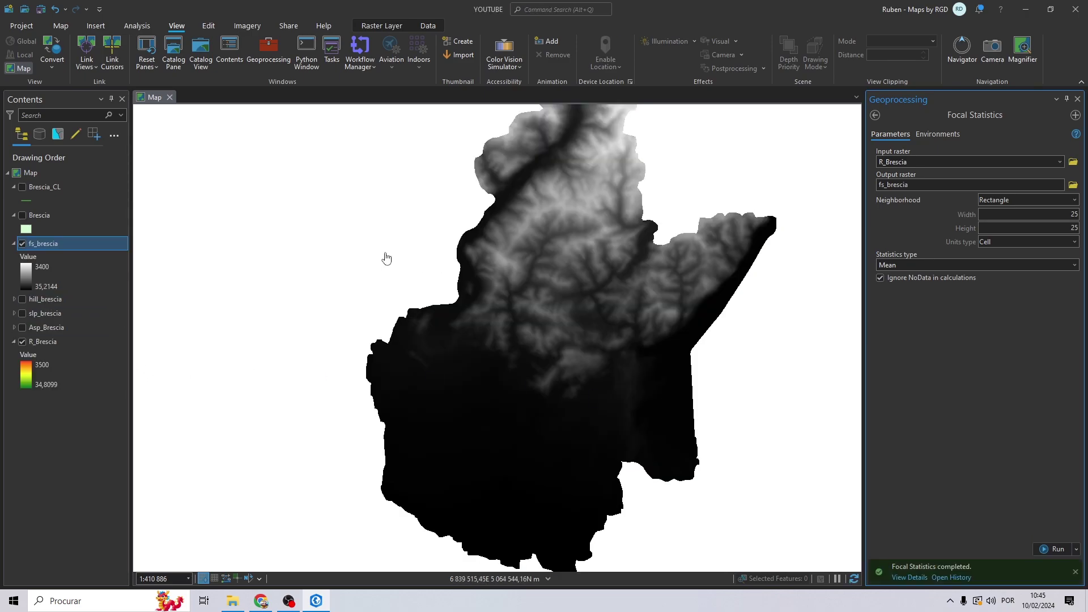
click(19, 242)
click(19, 242)
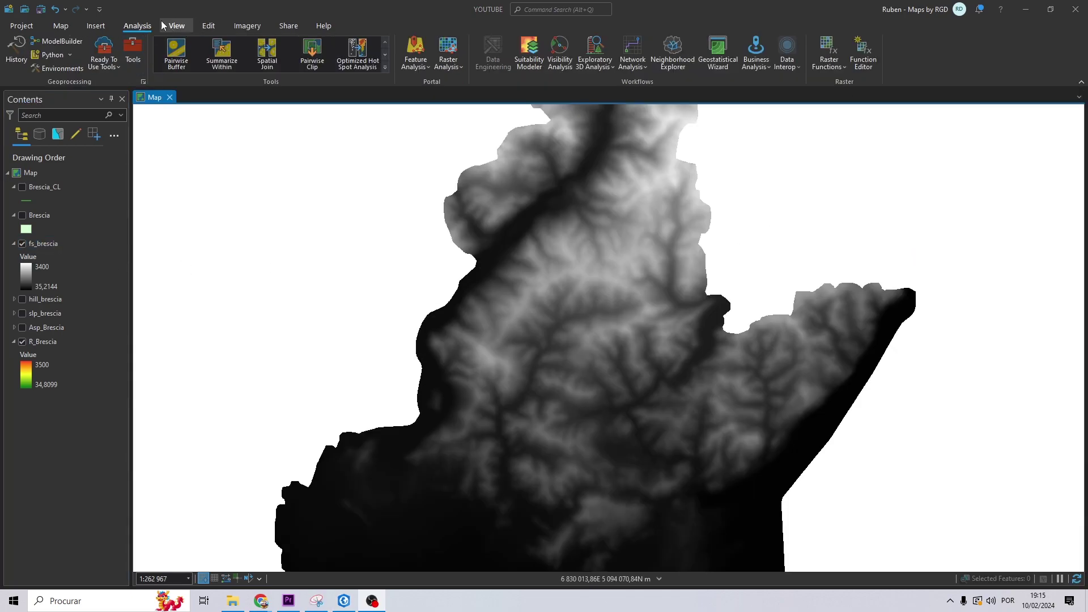
Open the Minus tool with R_Brescia as first input and fs_brescia as second input.
click(385, 68)
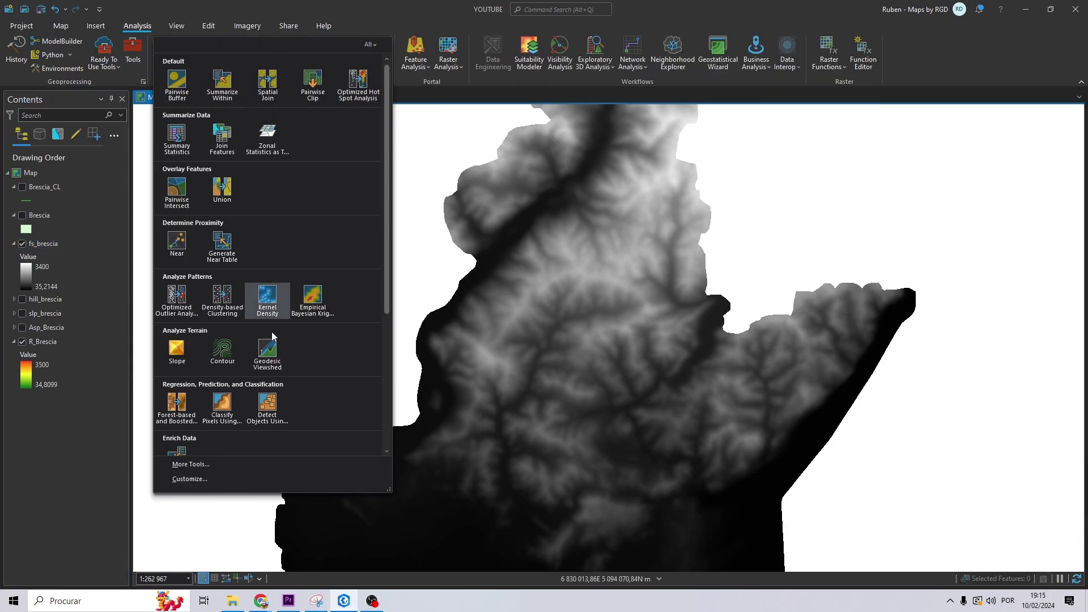
click(216, 466)
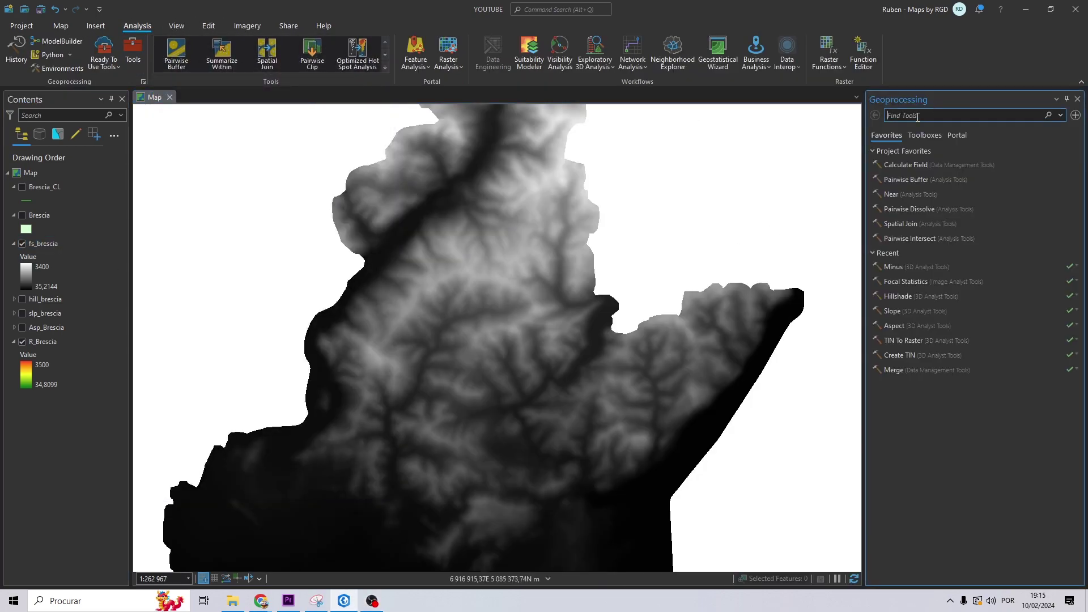
text(minus)
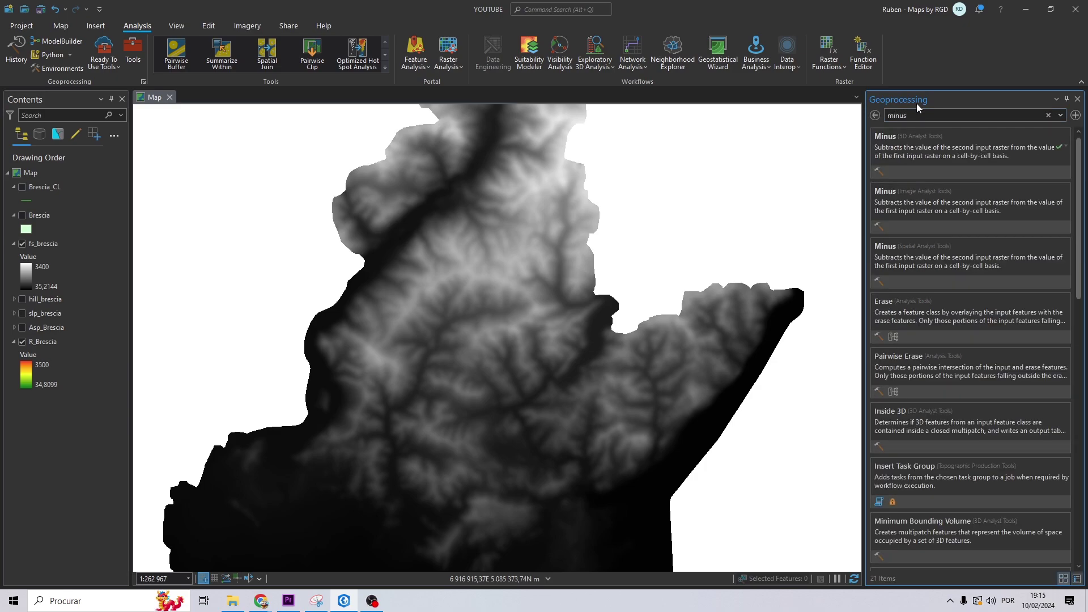
click(902, 143)
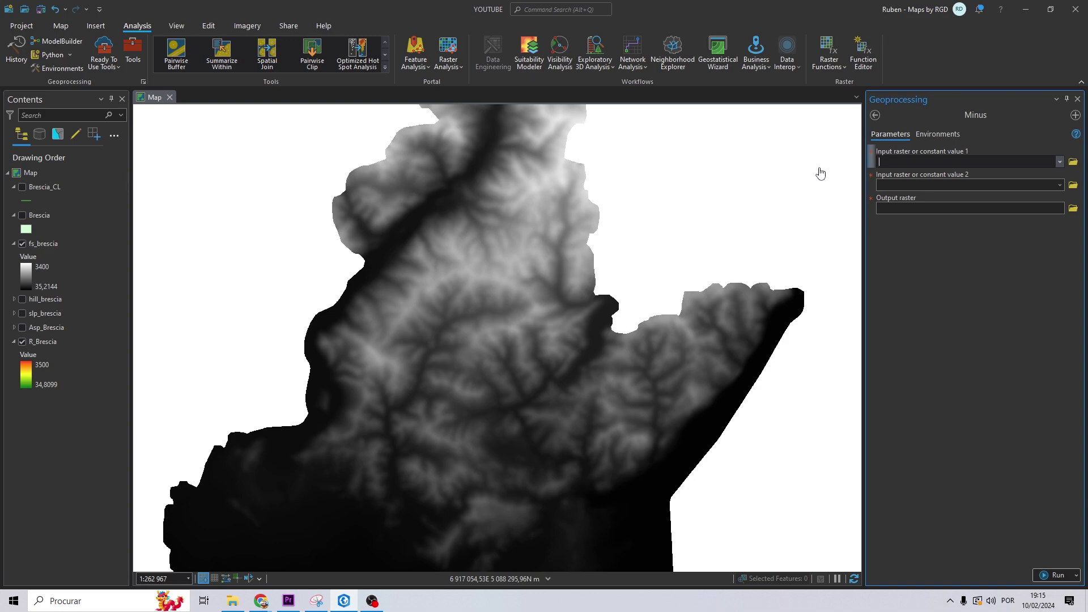
click(45, 342)
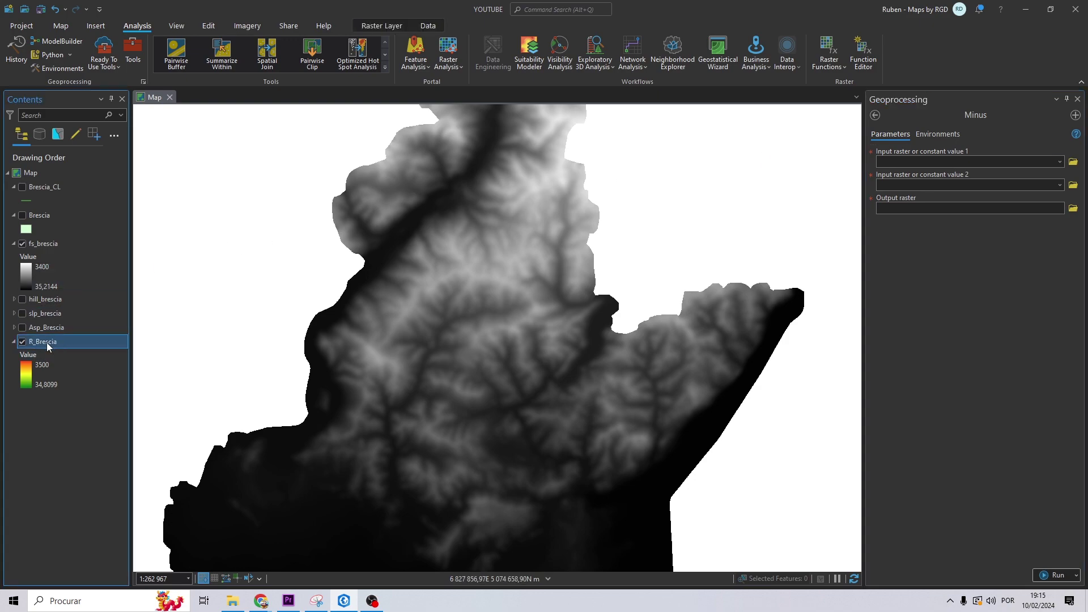
drag(45, 345, 888, 169)
click(895, 165)
click(896, 164)
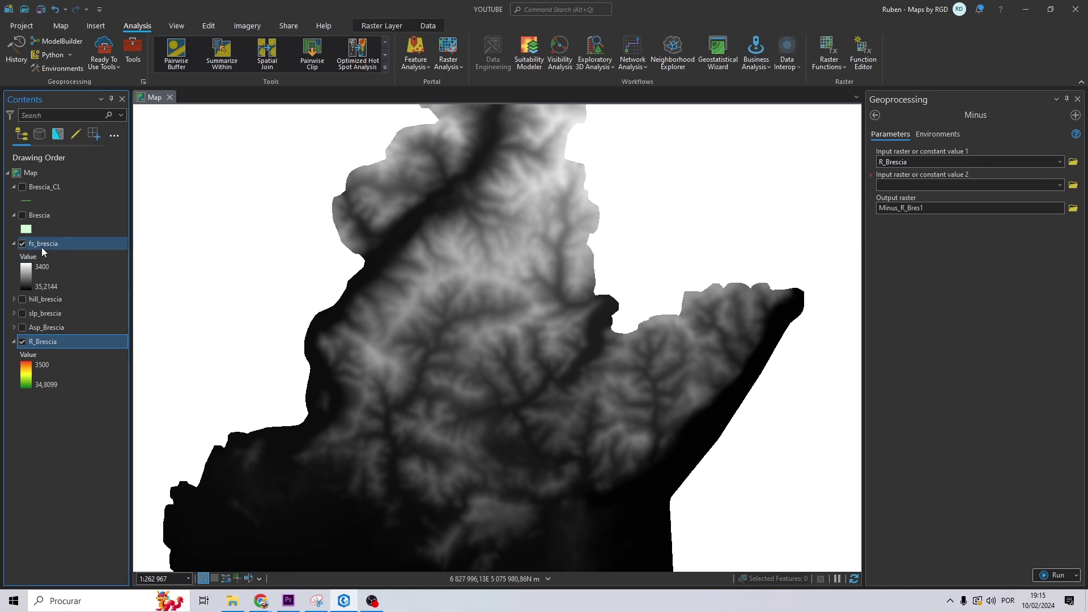
drag(42, 251, 913, 187)
Save the Minus output as tpi_brescia in the YOUTUBE TUTORIAL DATA folder.
click(1073, 208)
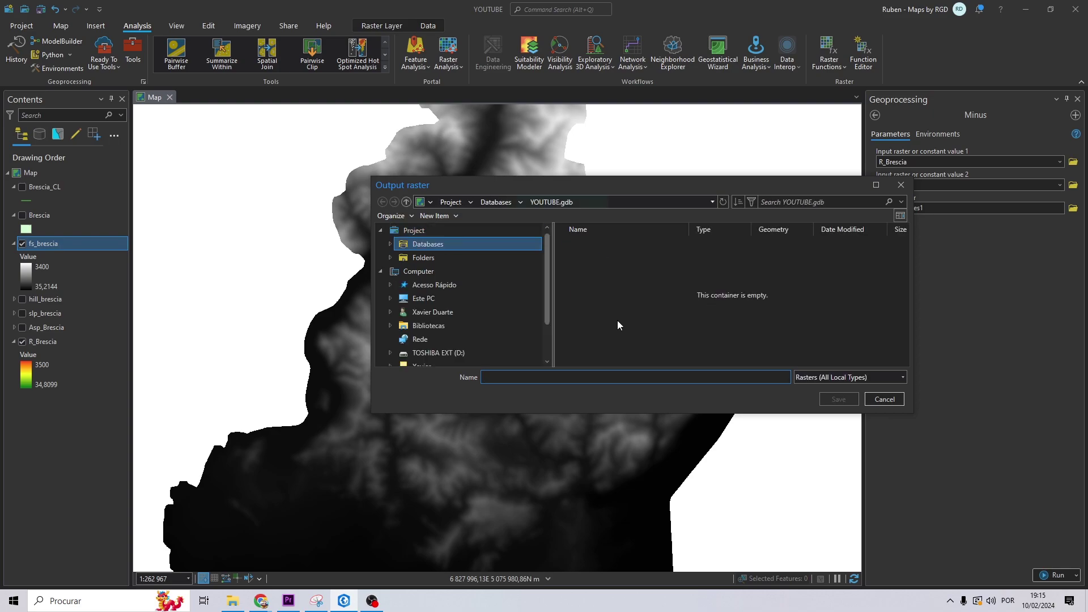
scroll(506, 308, down, 1)
click(442, 360)
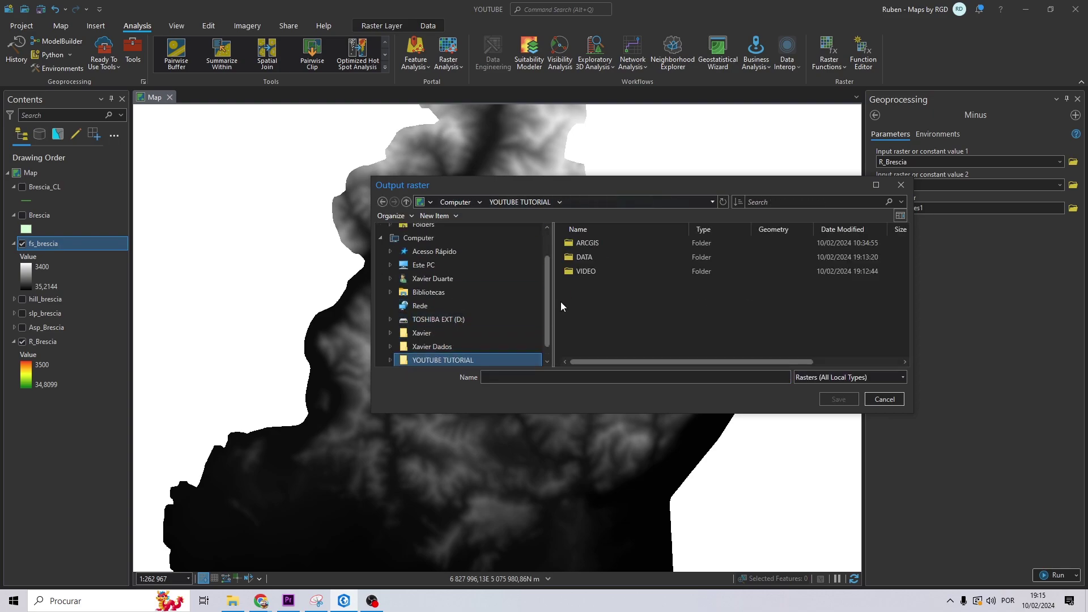
double_click(596, 257)
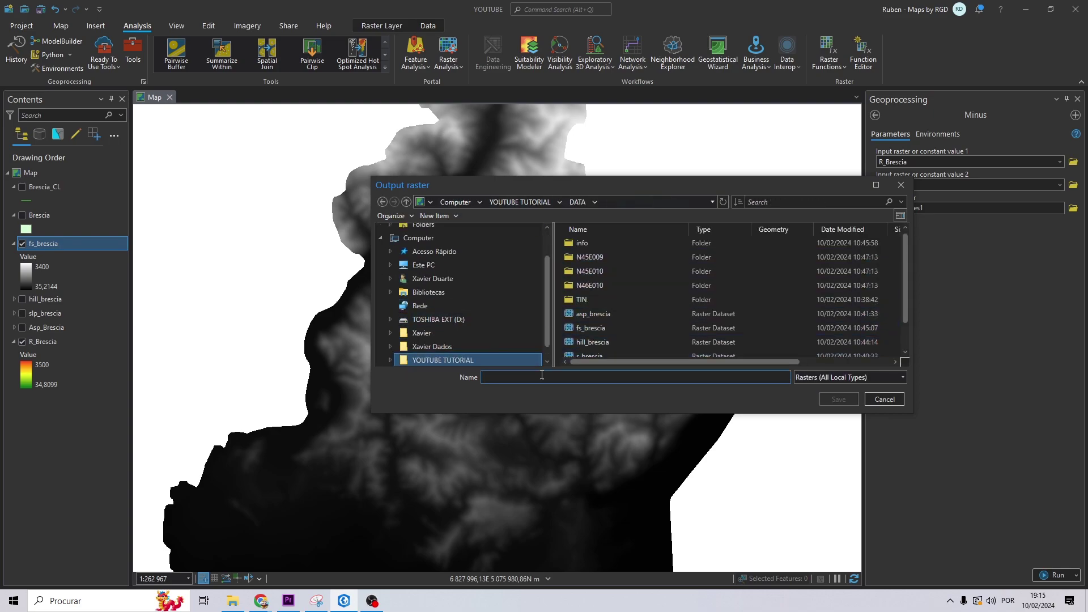
text(tpi_brescia)
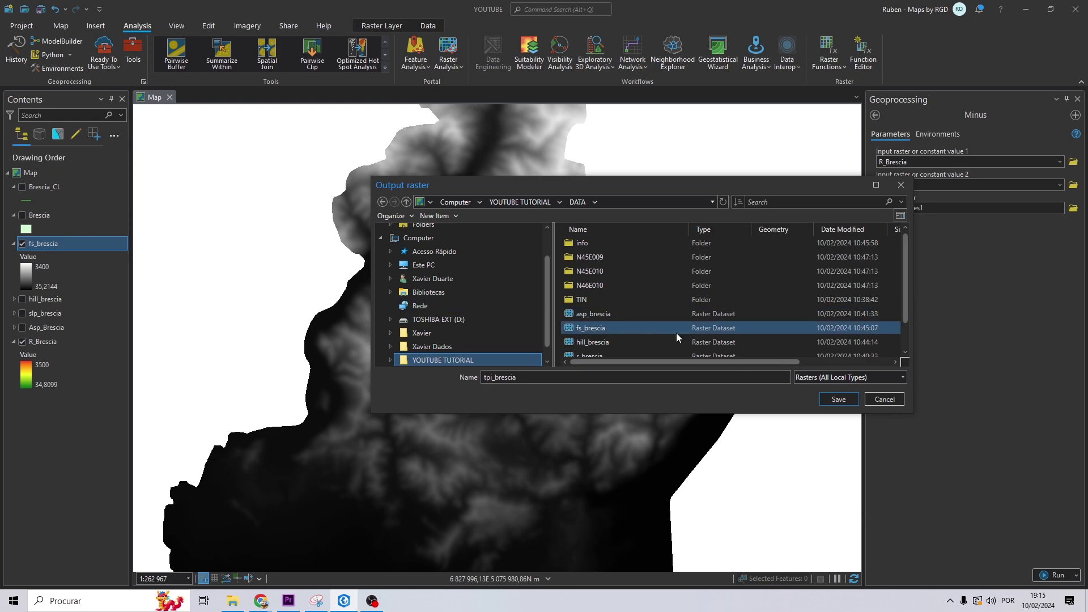
click(839, 399)
Set the output coordinate system in the environments and run the subtraction.
click(952, 136)
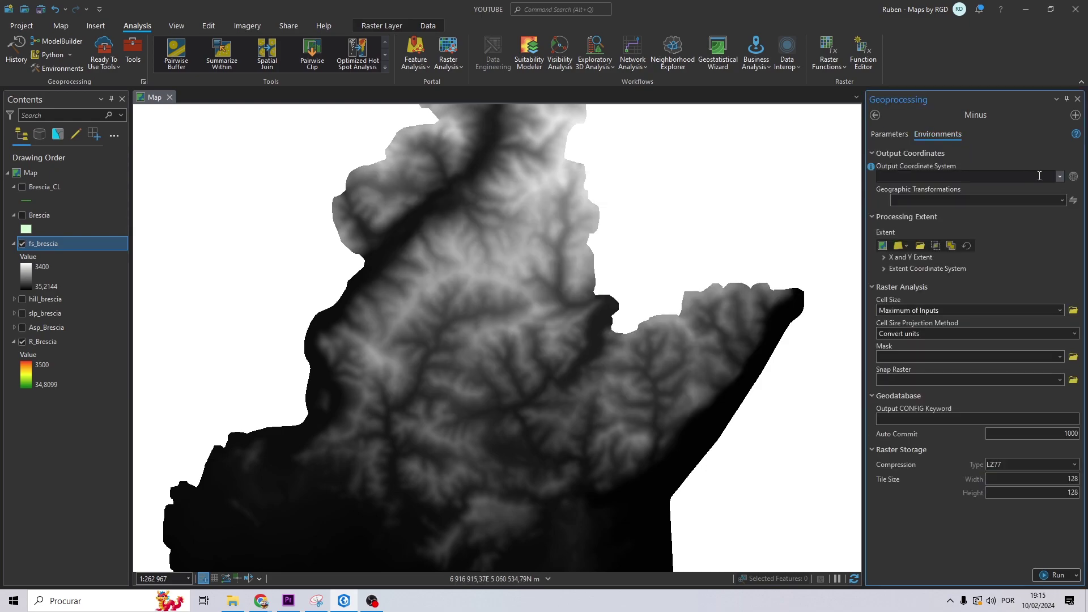
click(1060, 179)
click(1043, 193)
click(889, 134)
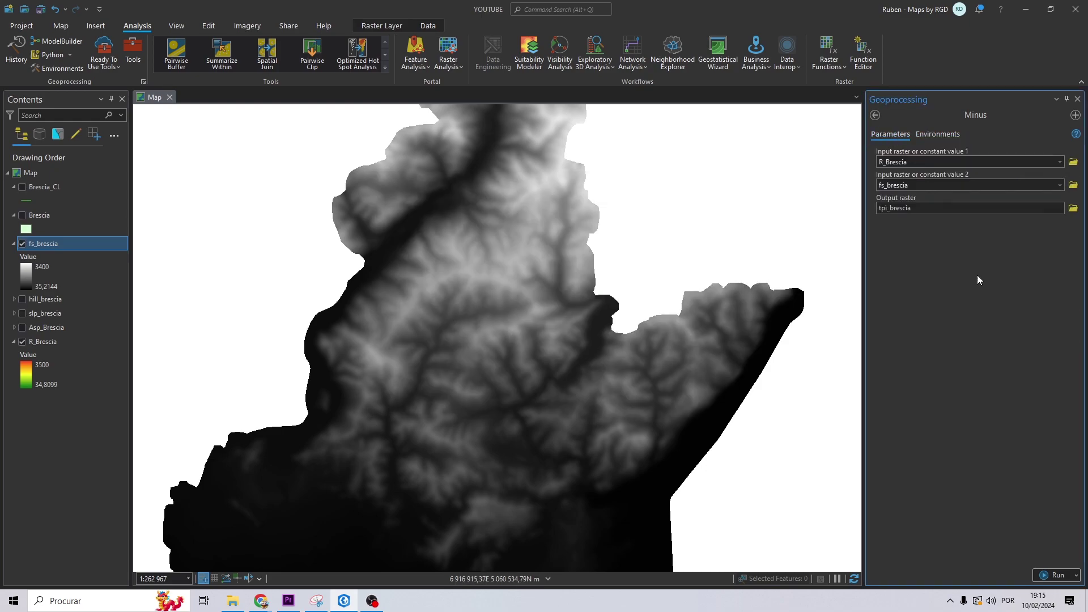
click(1054, 575)
Change tpi_brescia's symbology to Classify, compute the histogram, and use 3 classes.
right_click(37, 244)
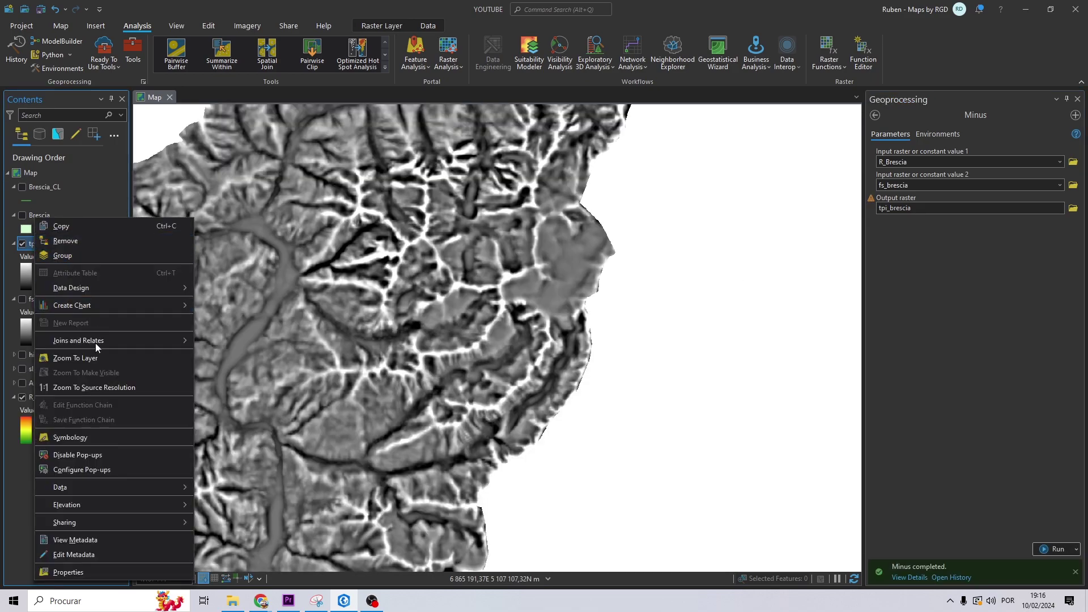
click(71, 438)
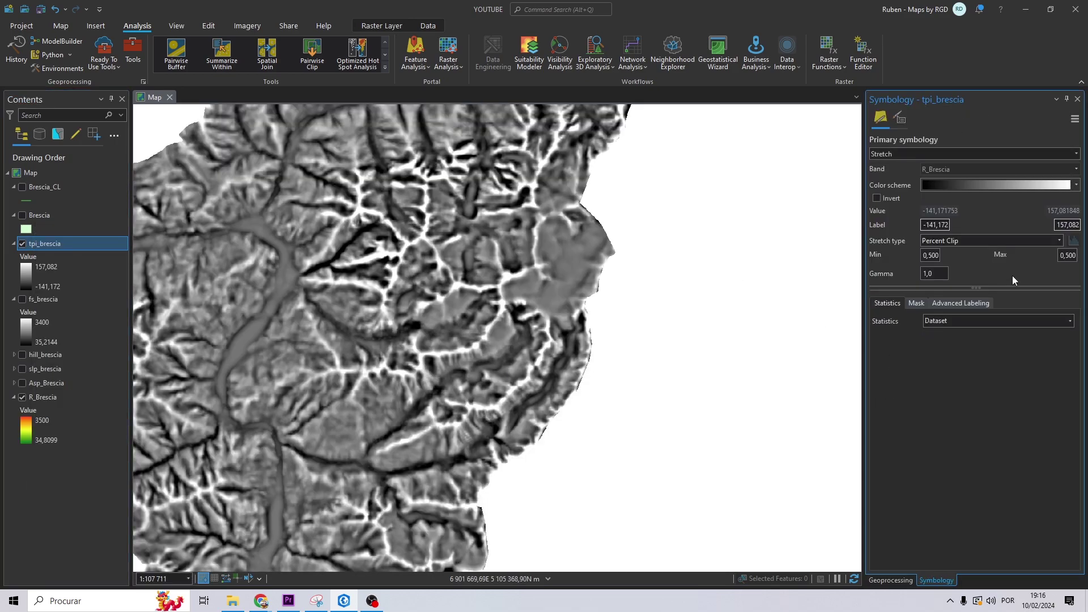
click(911, 162)
click(914, 218)
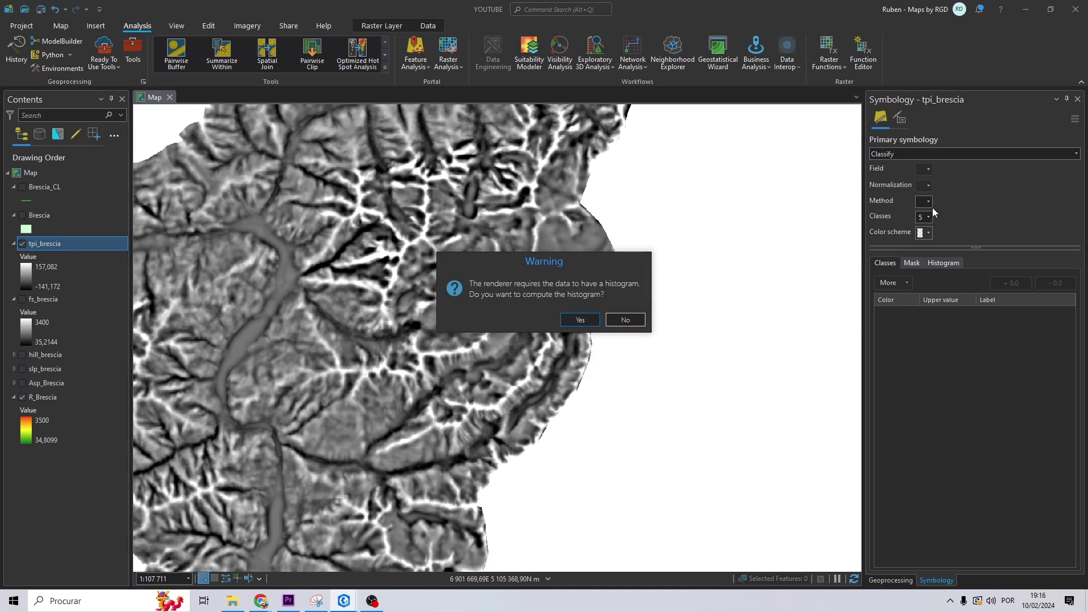
click(583, 319)
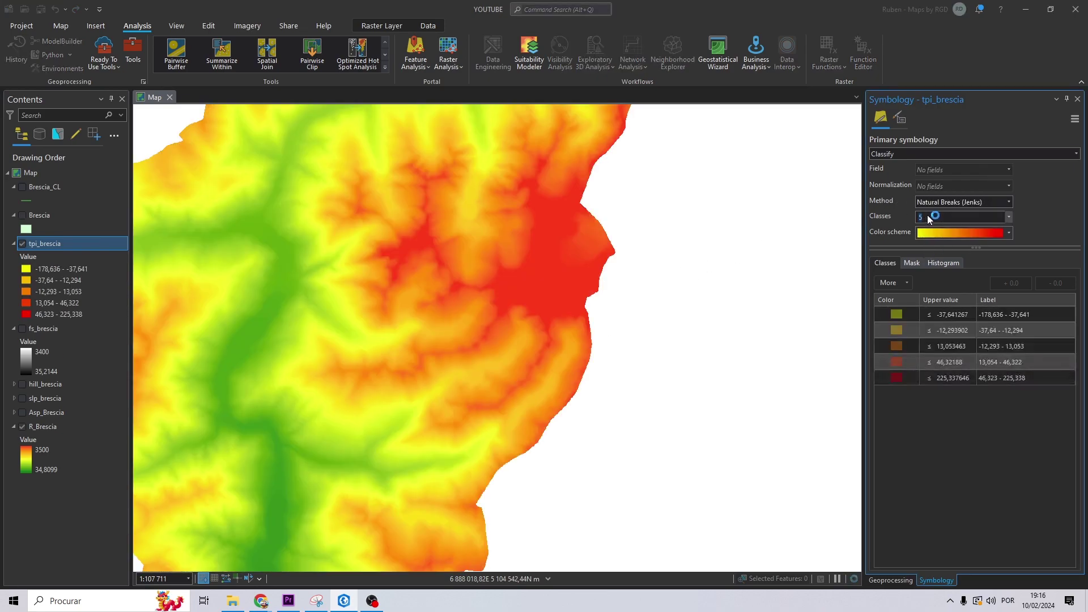
click(1009, 217)
scroll(930, 230, up, 1)
click(930, 241)
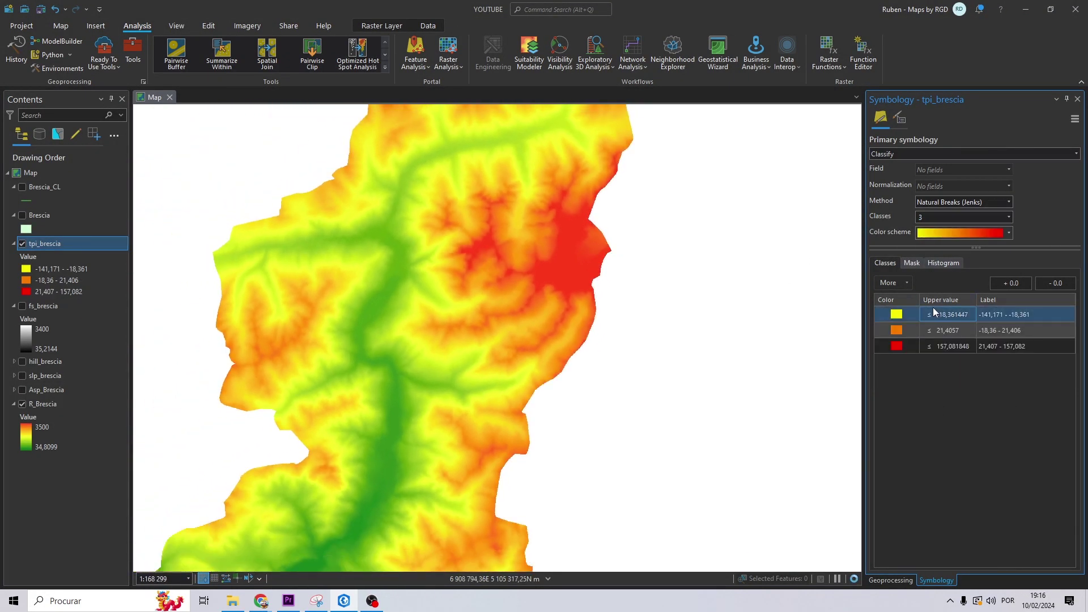
Set the lowest, middle and highest class swatches to light green, orange and red, then zoom out.
click(895, 320)
click(897, 320)
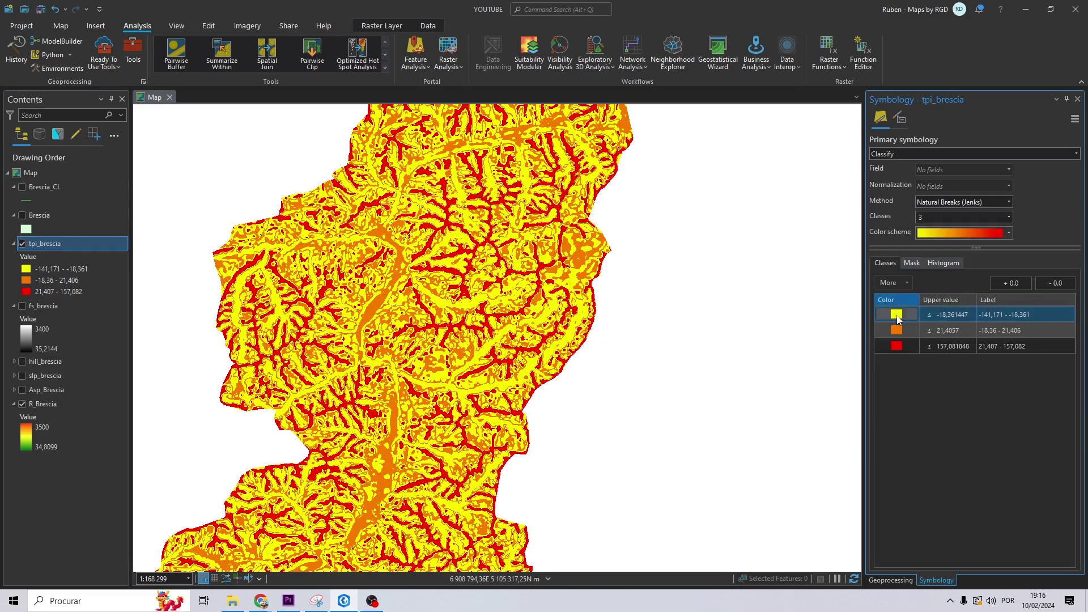
click(897, 318)
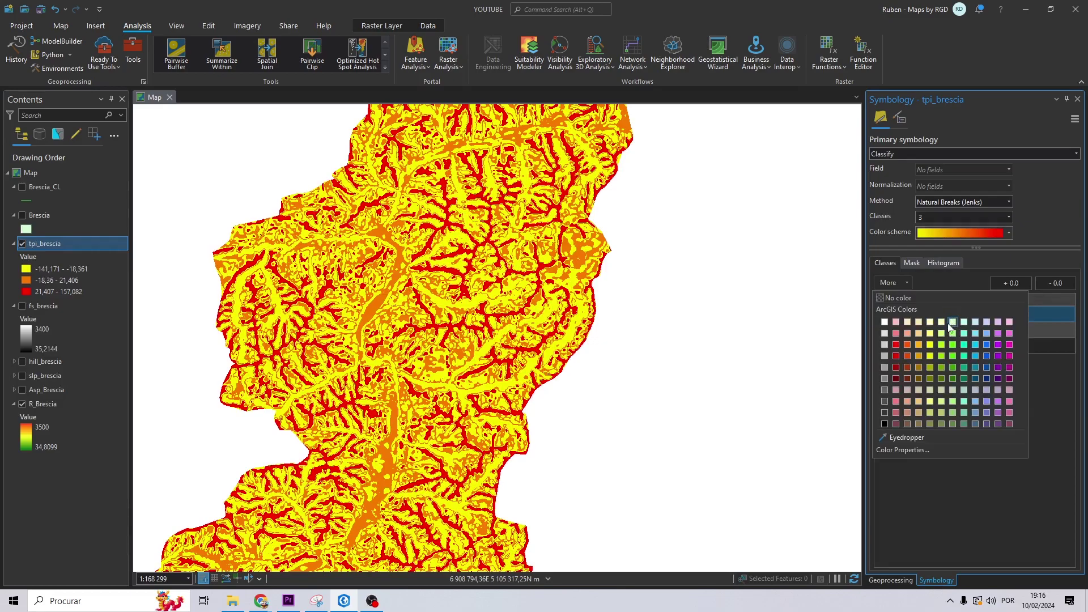
click(952, 335)
click(900, 332)
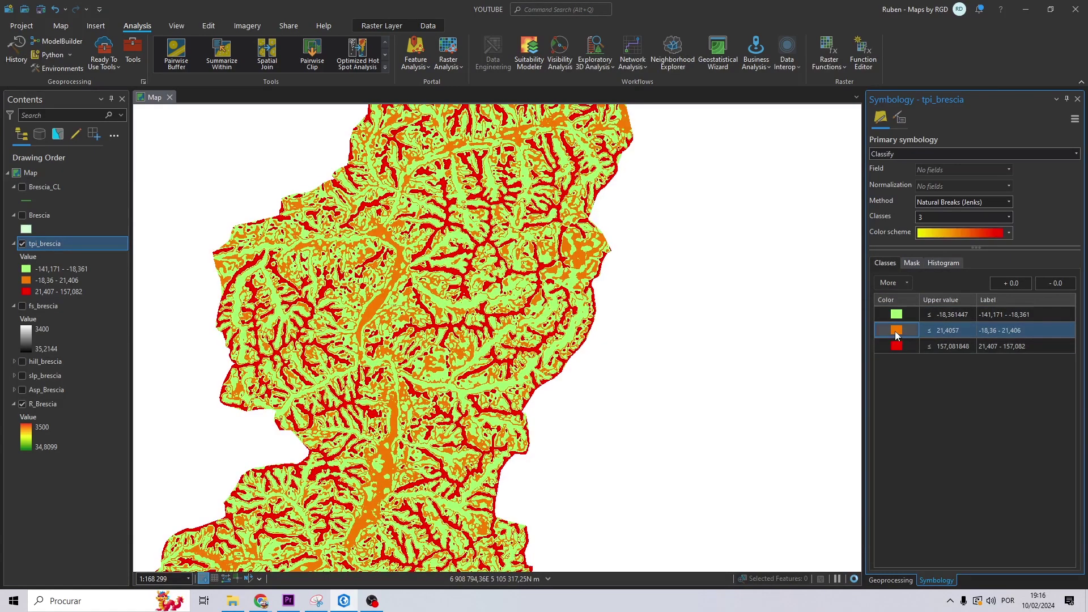
click(897, 330)
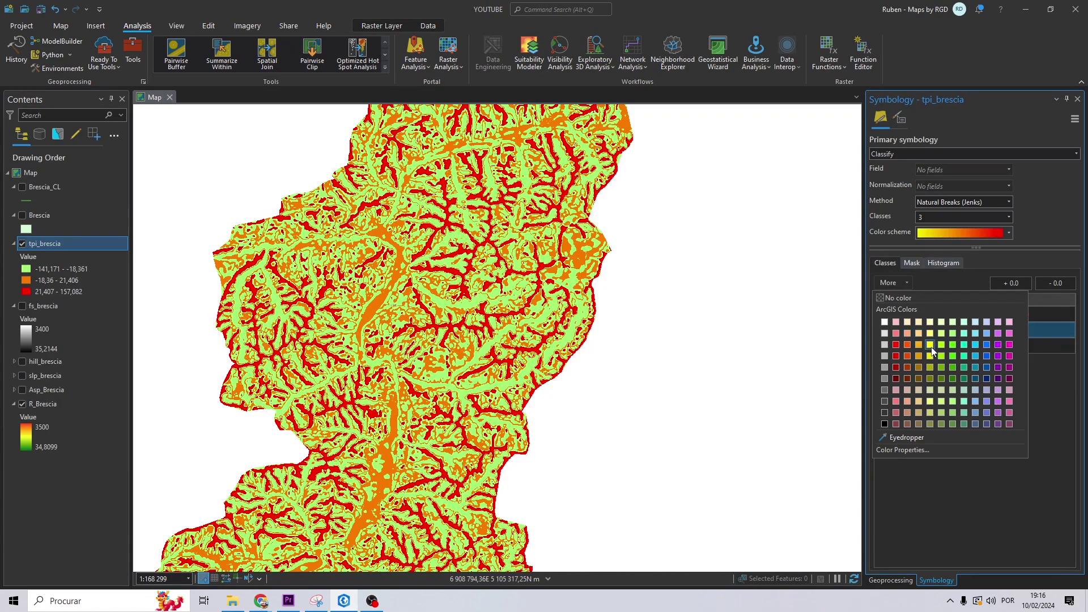
click(908, 344)
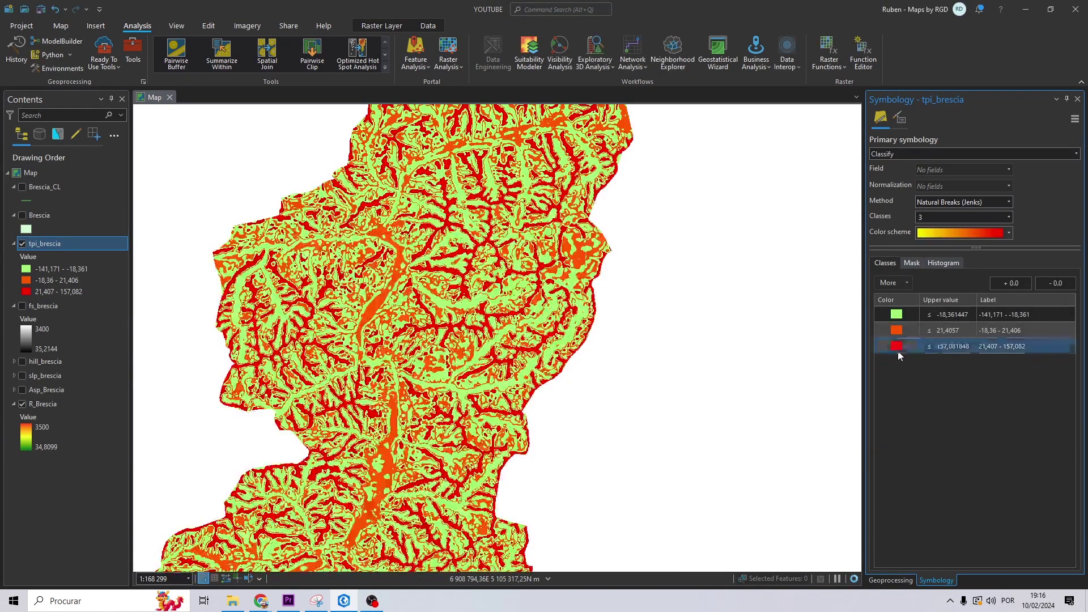
scroll(624, 310, down, 5)
scroll(623, 311, up, 2)
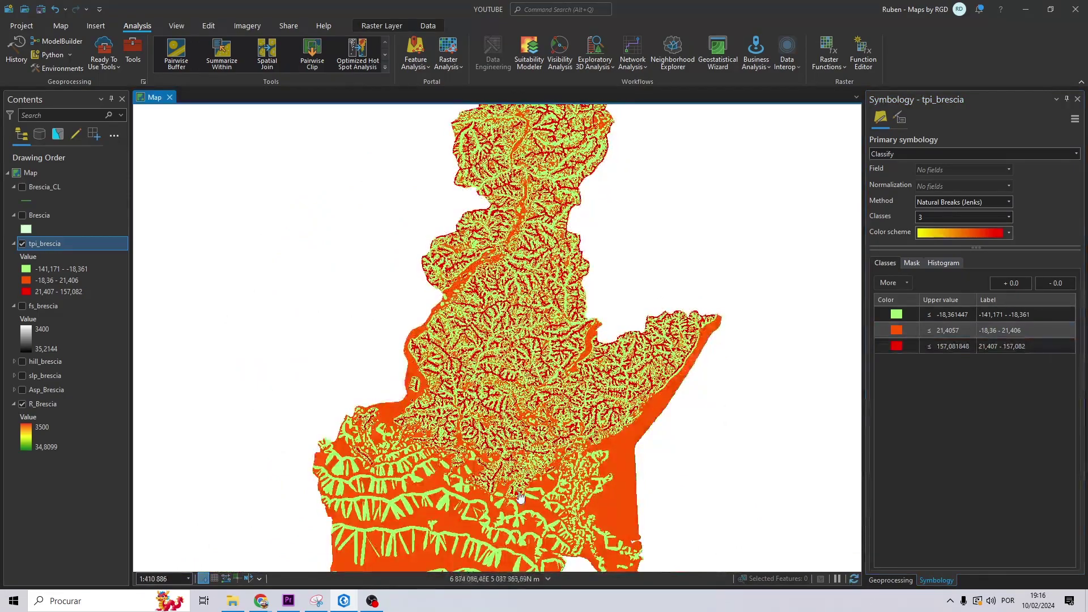
click(897, 346)
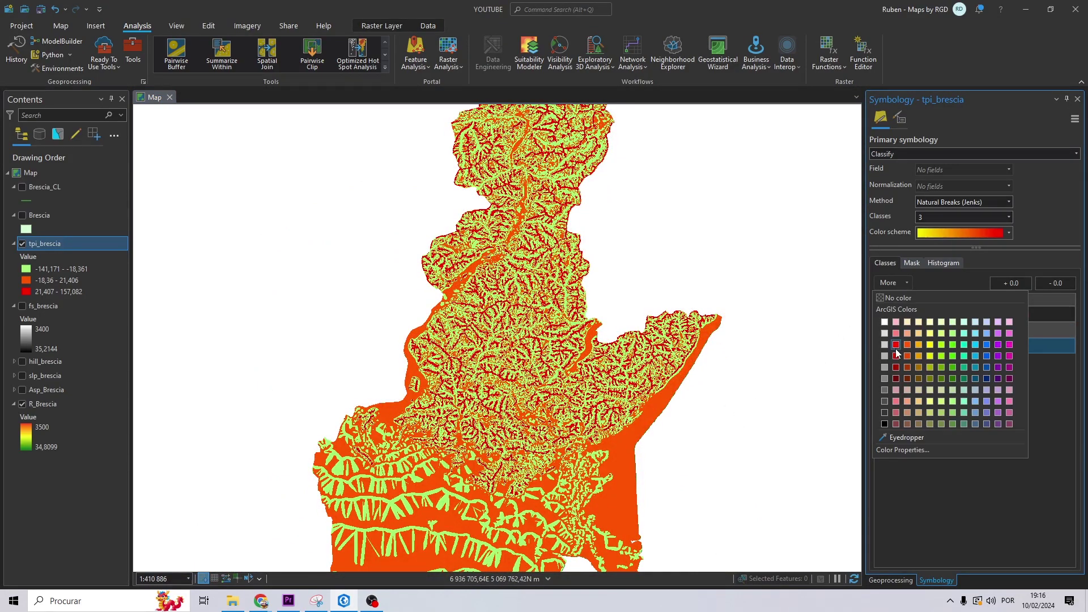
click(895, 347)
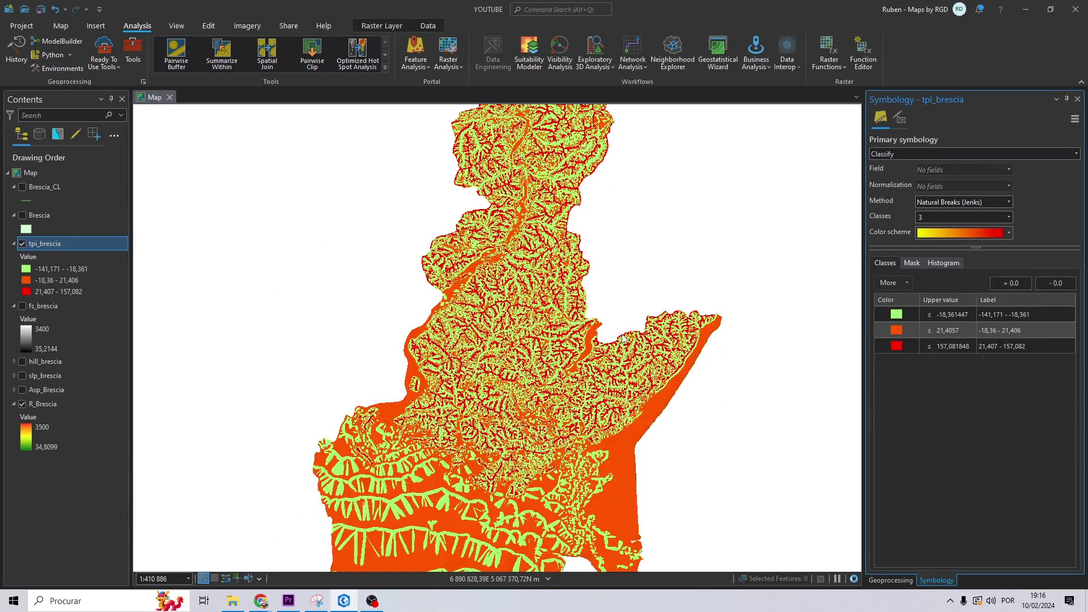
drag(552, 338, 527, 356)
scroll(527, 356, down, 2)
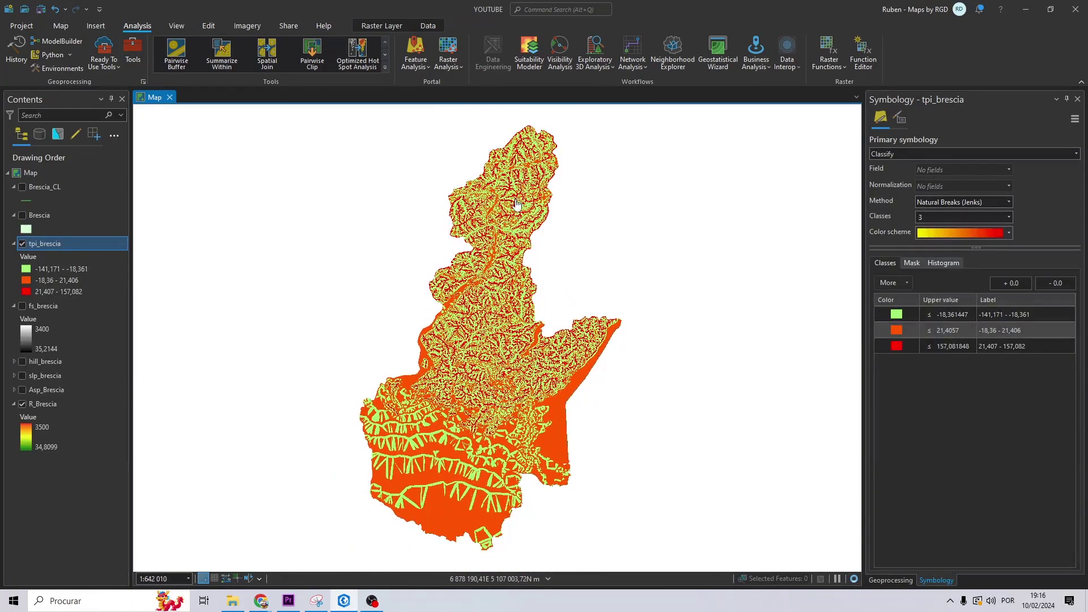